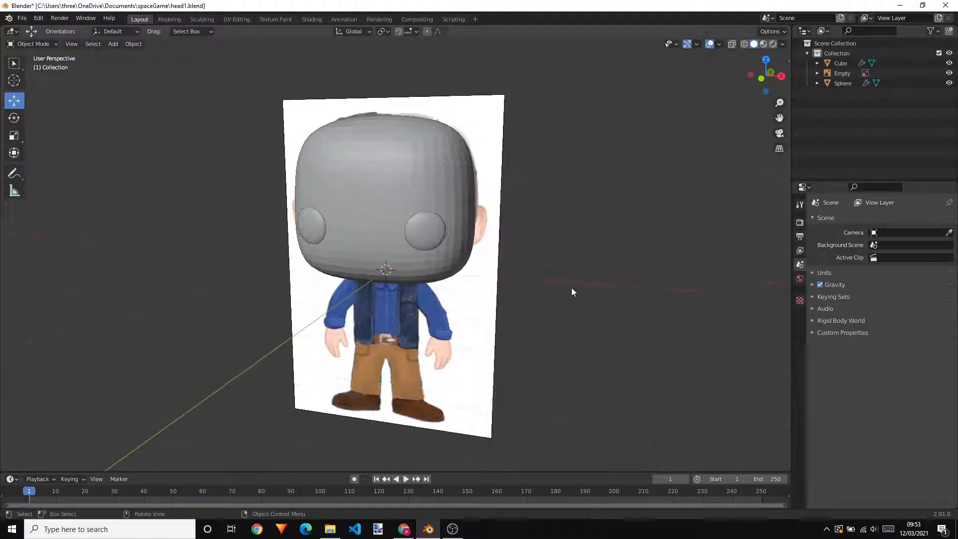
mouse_move(448, 253)
middle_down()
mouse_move(543, 291)
mouse_move(466, 246)
middle_up()
middle_drag(559, 262, 486, 236)
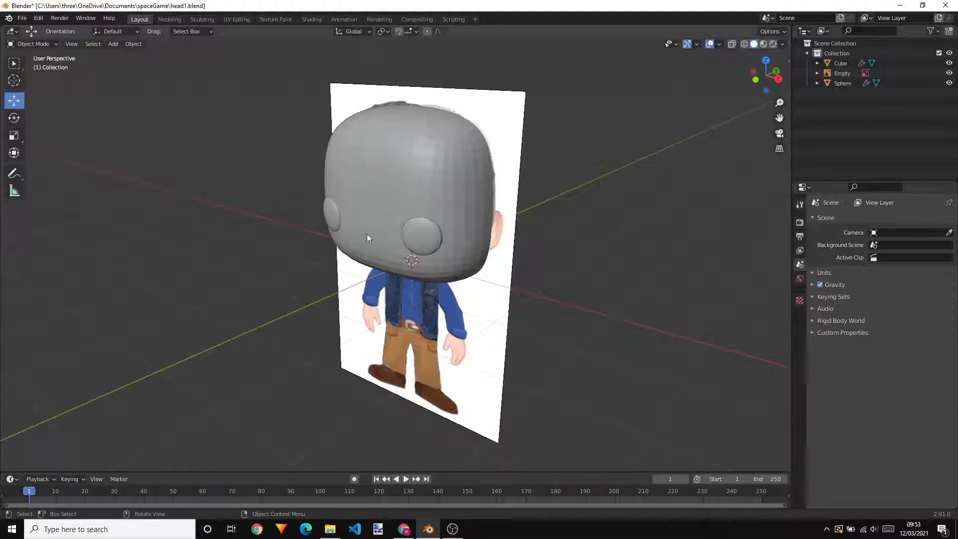
middle_drag(578, 354, 610, 308)
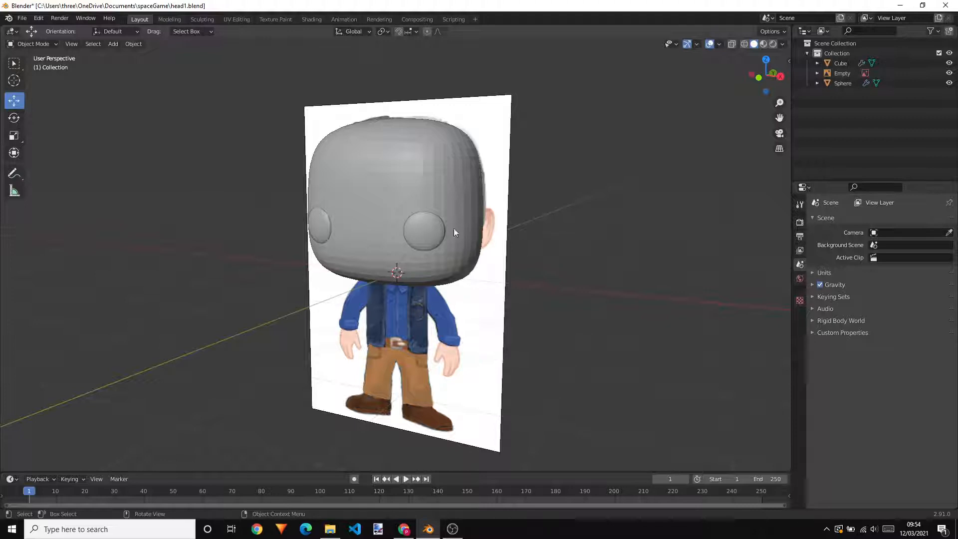
scroll(484, 257, up, 1)
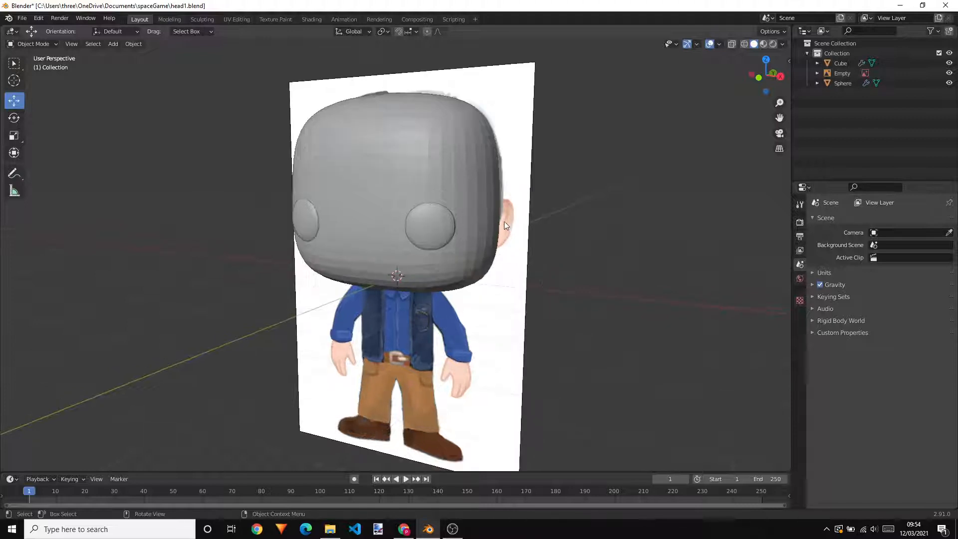
scroll(585, 314, down, 3)
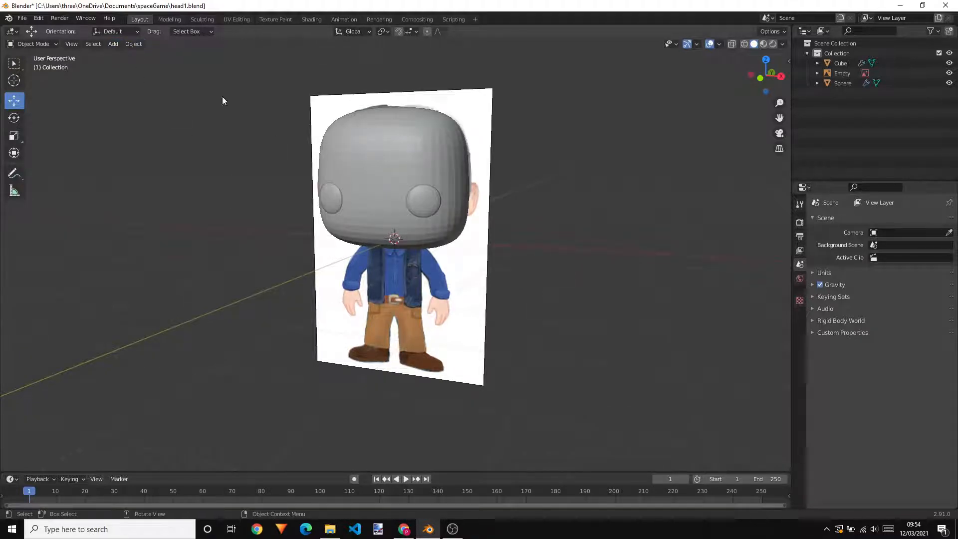
Add a plane mesh and move it about -2.22 m along Y, in front of the head
click(114, 45)
mouse_move(119, 58)
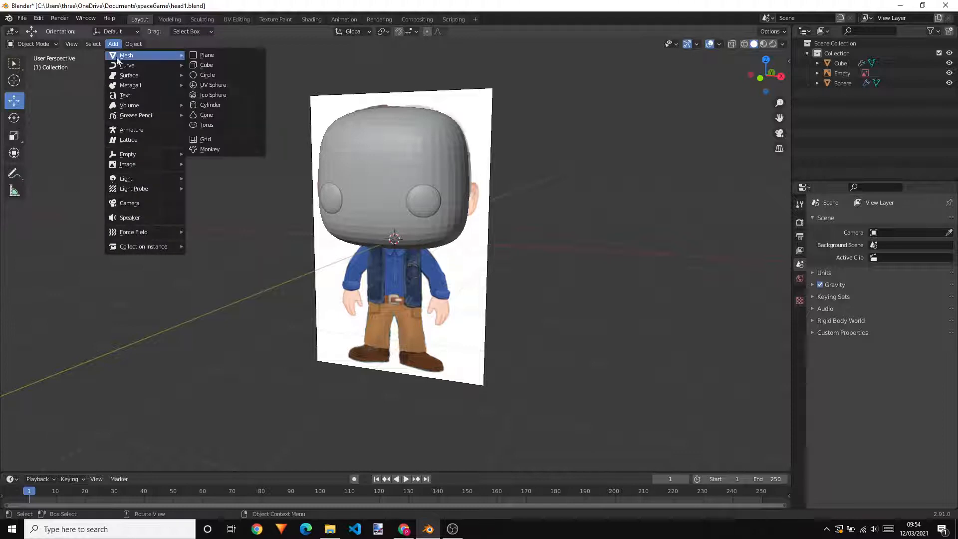
click(207, 56)
middle_drag(586, 200, 438, 198)
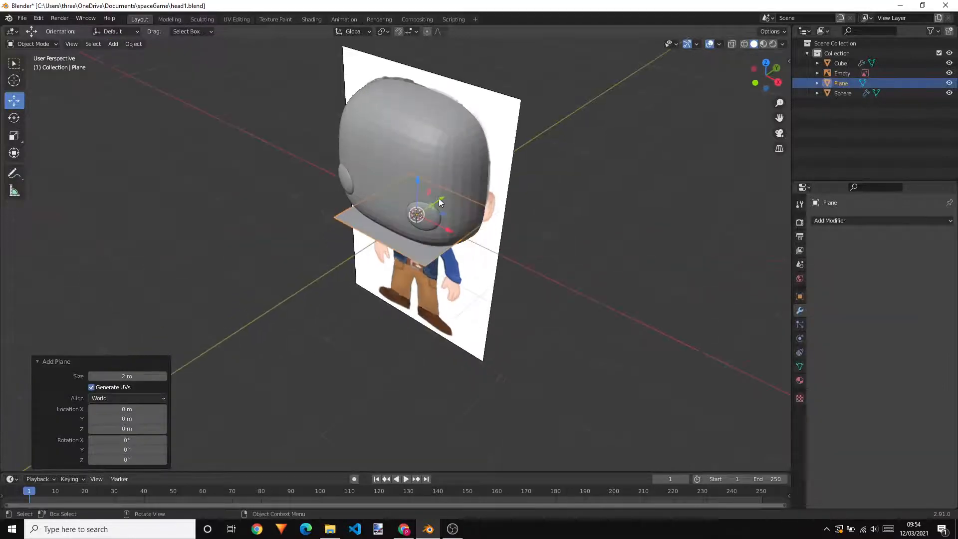
key(g)
key(y)
click(345, 271)
middle_drag(436, 316, 469, 282)
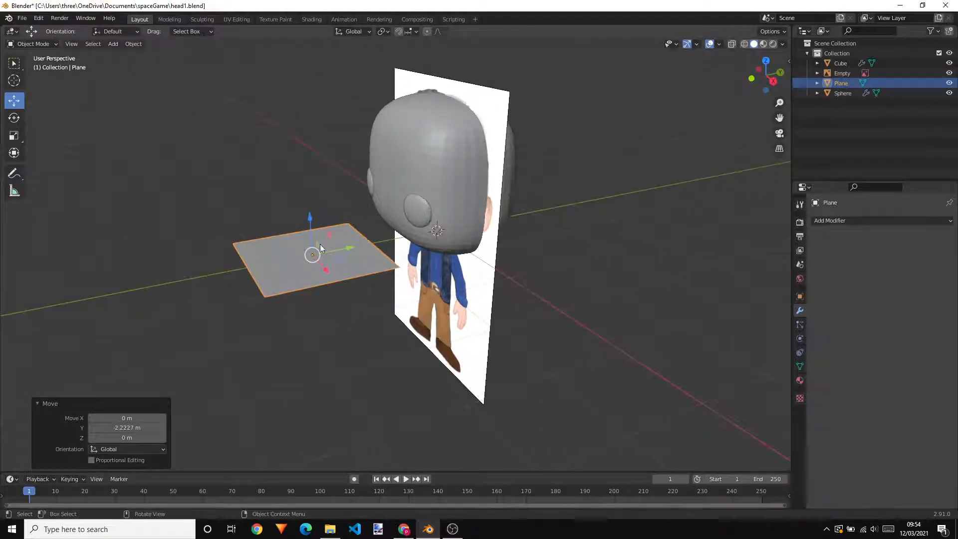
Rotate the plane 90° about the global X axis so it stands upright
scroll(330, 257, up, 2)
middle_drag(342, 303, 405, 302)
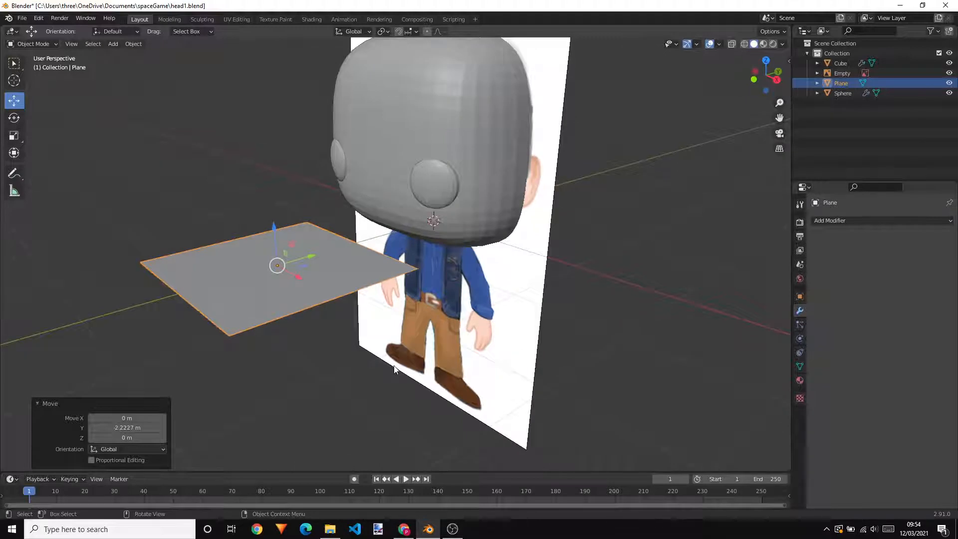
text(rx9)
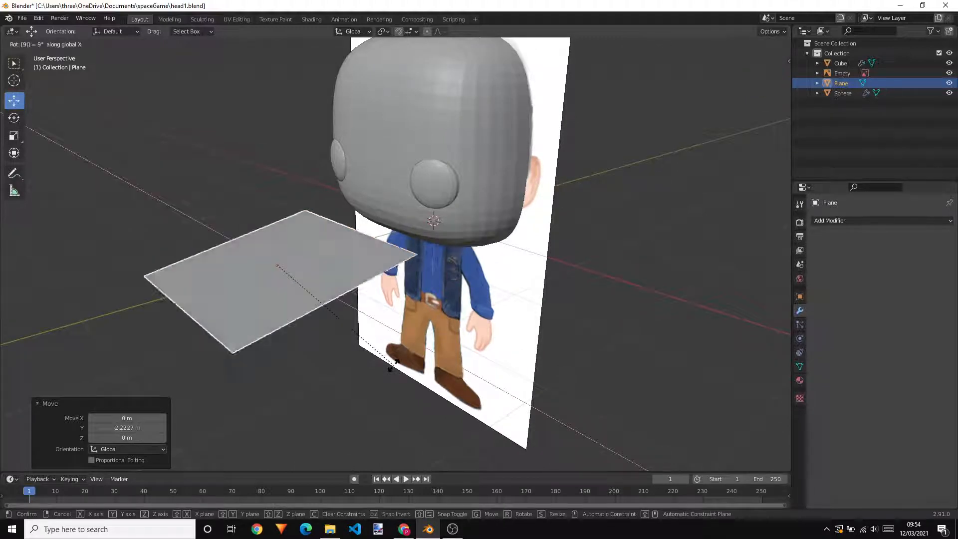
text(0)
key(Return)
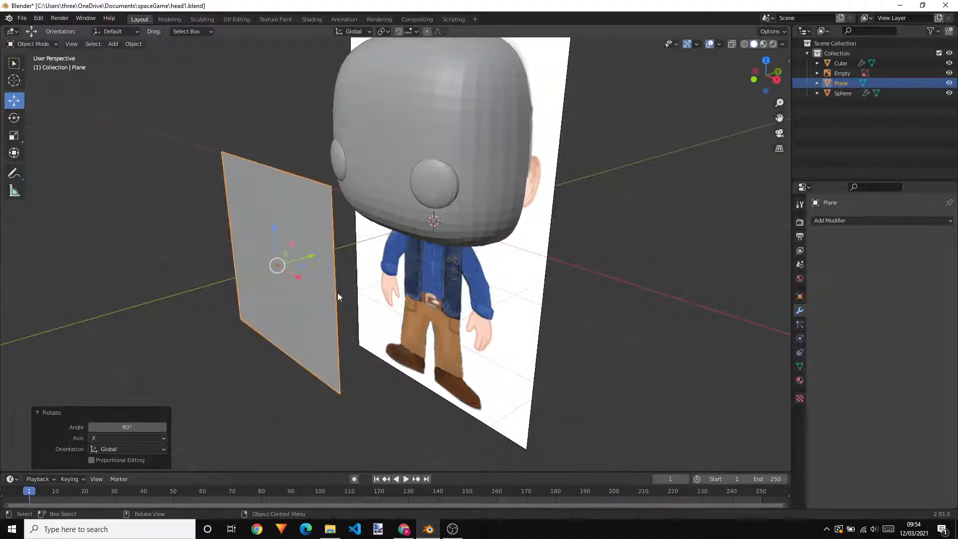
Scale the upright plane down uniformly by a factor of about 0.36
middle_drag(313, 261, 281, 249)
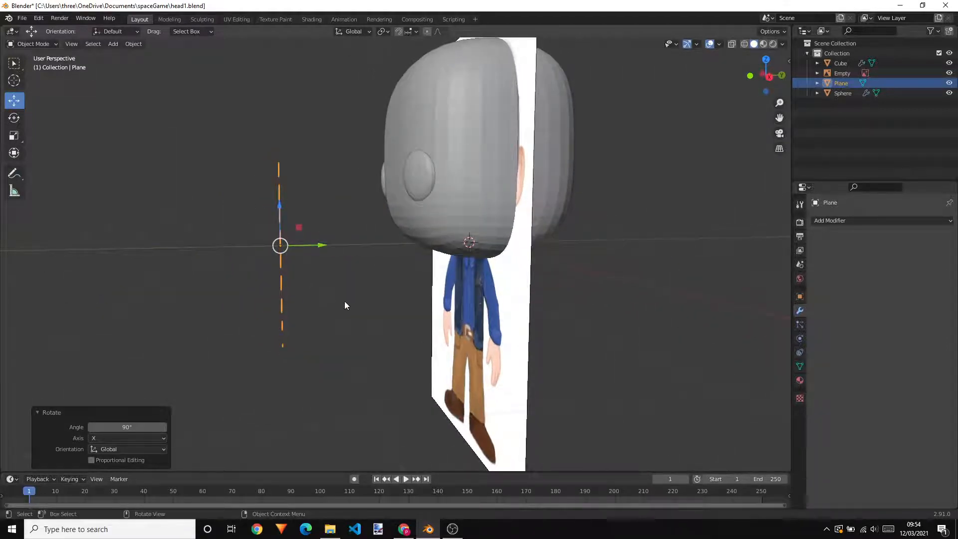
middle_drag(345, 305, 464, 326)
key(s)
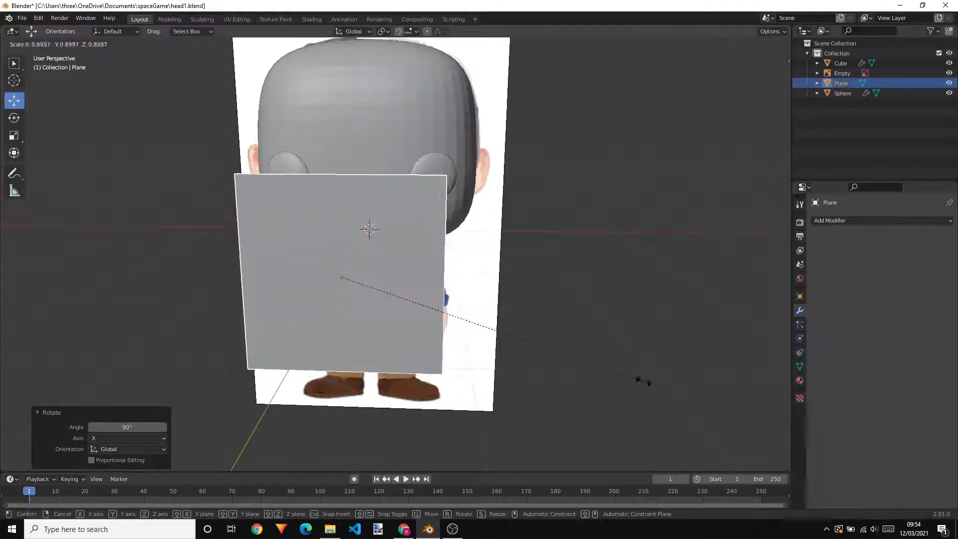
click(455, 343)
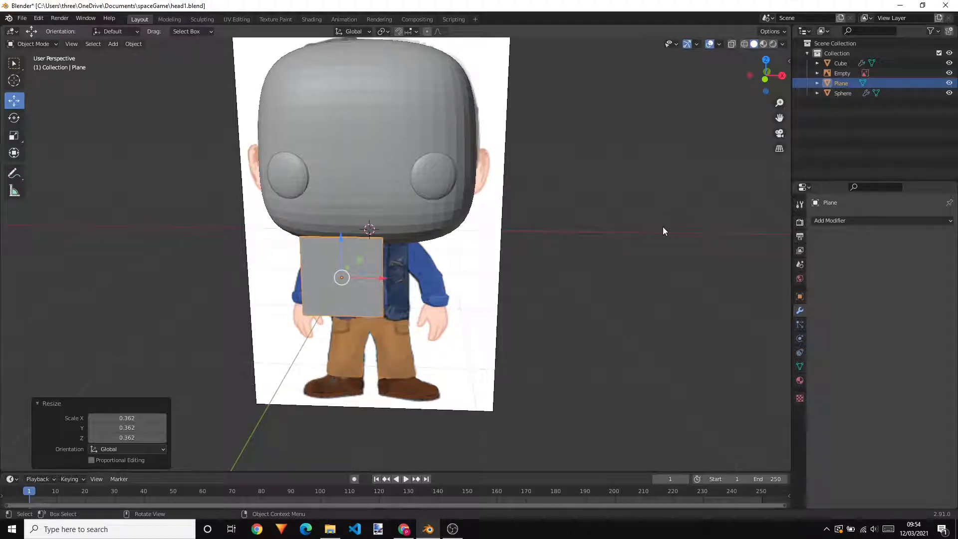
Move the plane about 1.63 m along X and about 0.71 m up along Z, beside the head at ear height
key(KP_1)
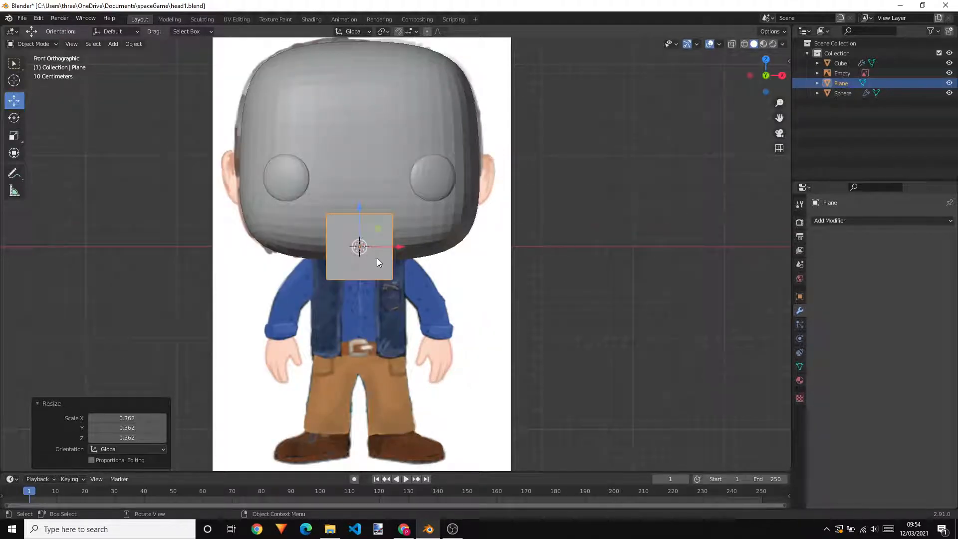
key(g)
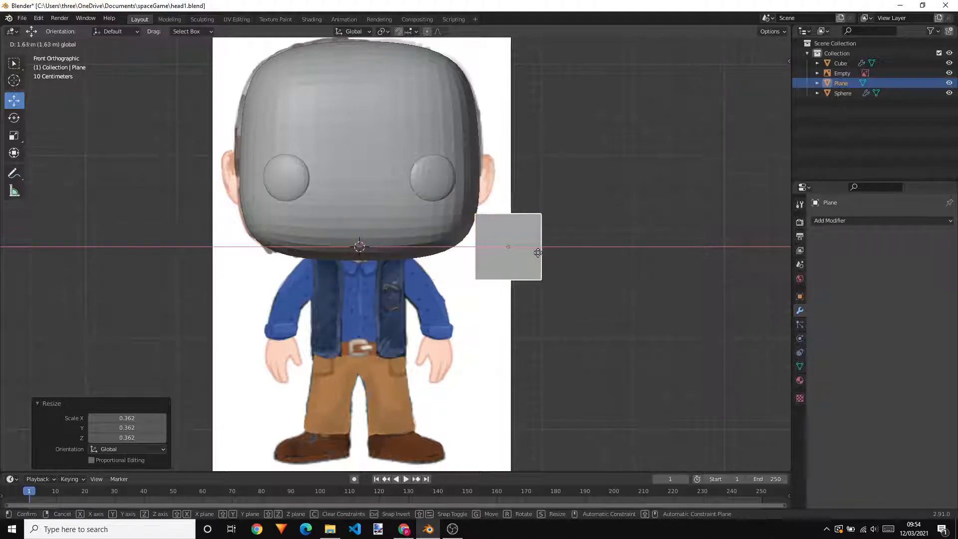
click(537, 252)
scroll(534, 250, up, 4)
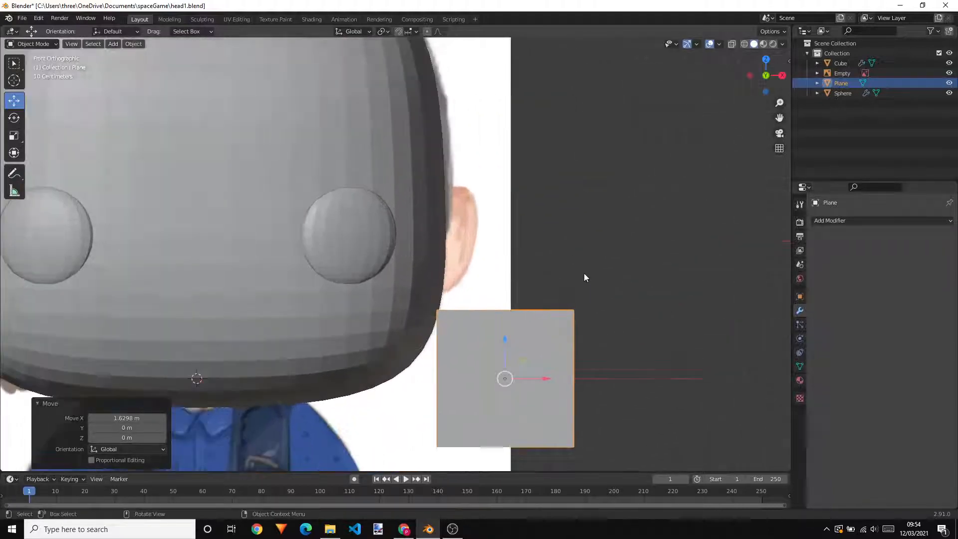
scroll(534, 382, up, 1)
key(g)
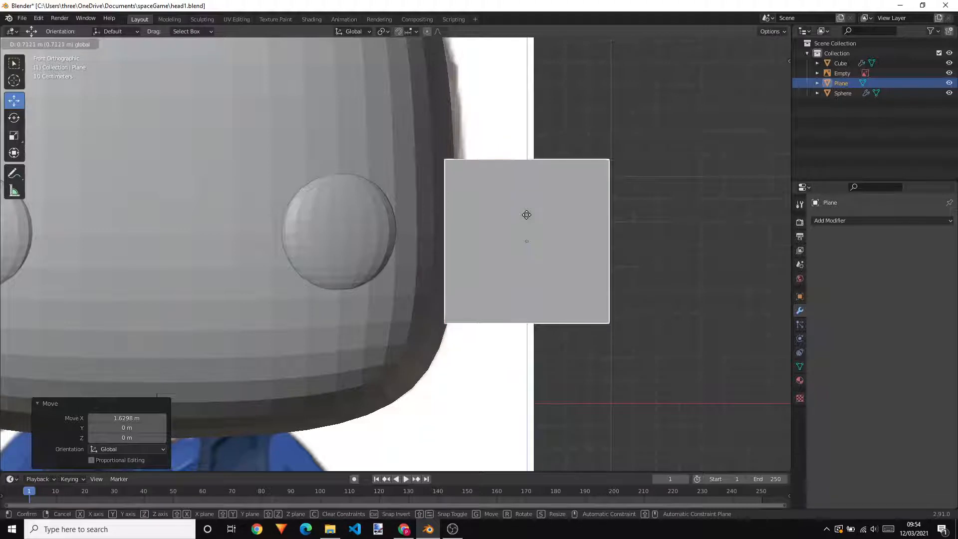
click(526, 215)
Shrink the plane by about 0.39, reduce it slightly further, and position it over the reference image's ear
key(s)
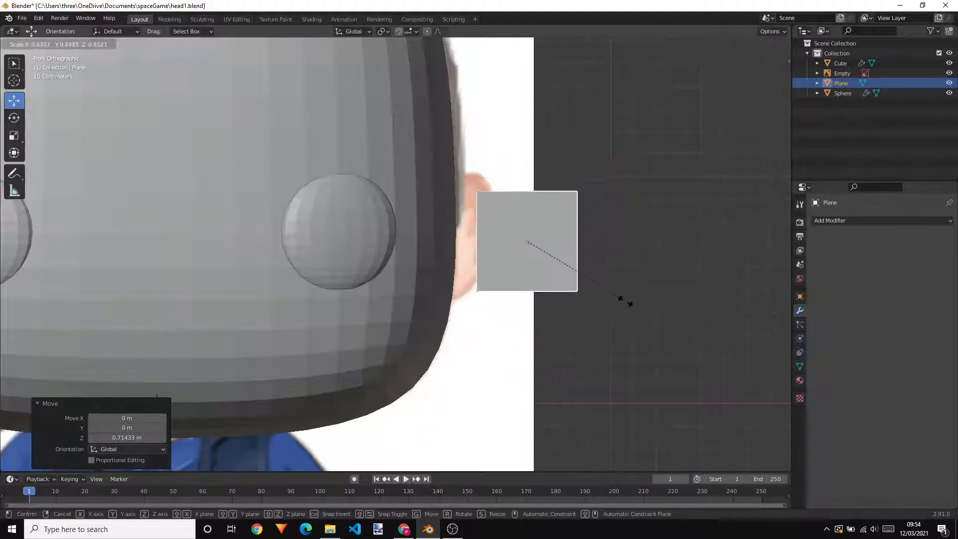
click(588, 288)
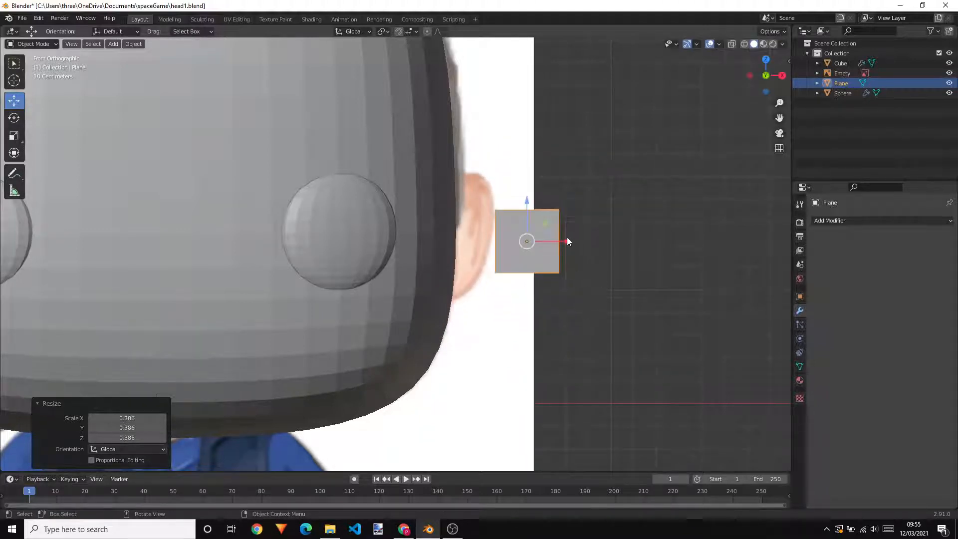
drag(566, 241, 505, 239)
key(s)
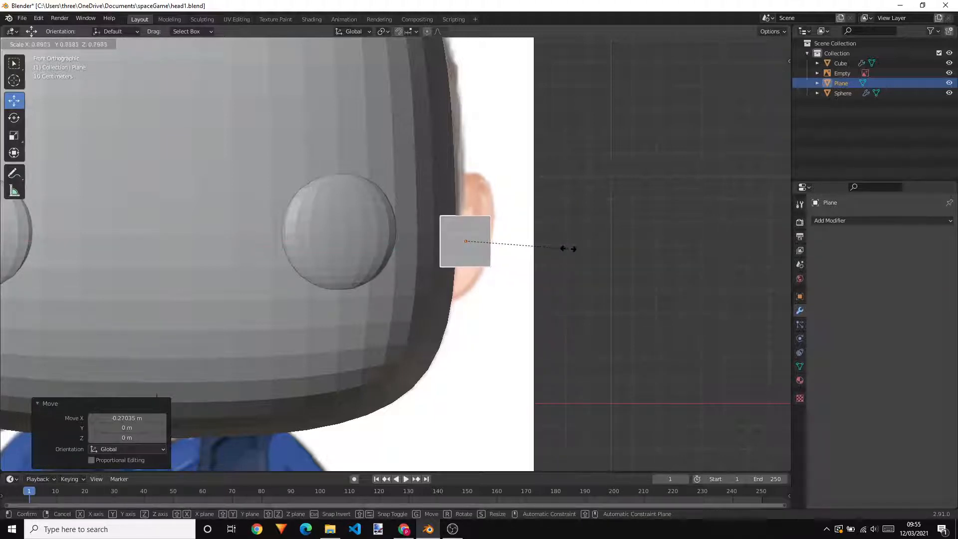
click(570, 249)
drag(492, 241, 559, 235)
In Edit Mode, extrude the plane's upper edge twice, upward and toward the head, following the ear's outer outline
scroll(559, 234, up, 2)
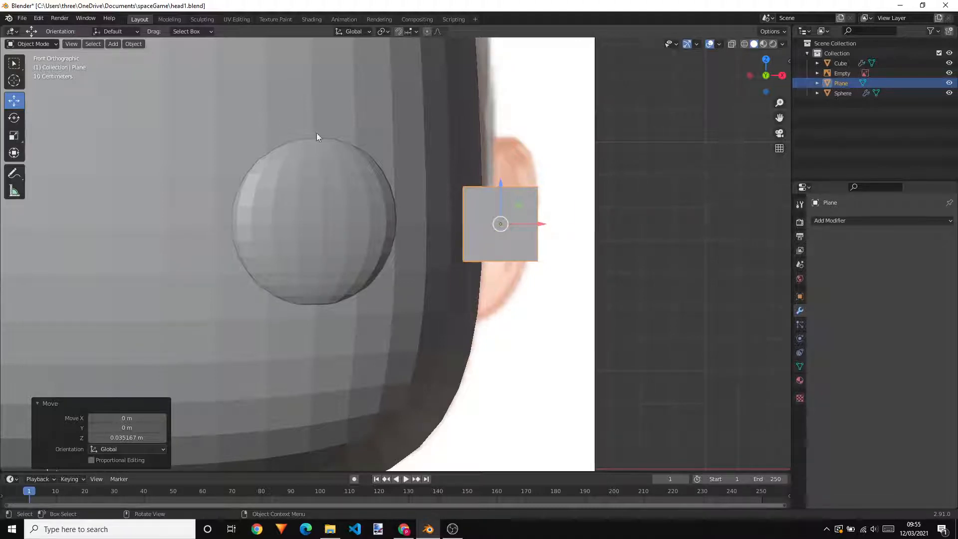
key(Tab)
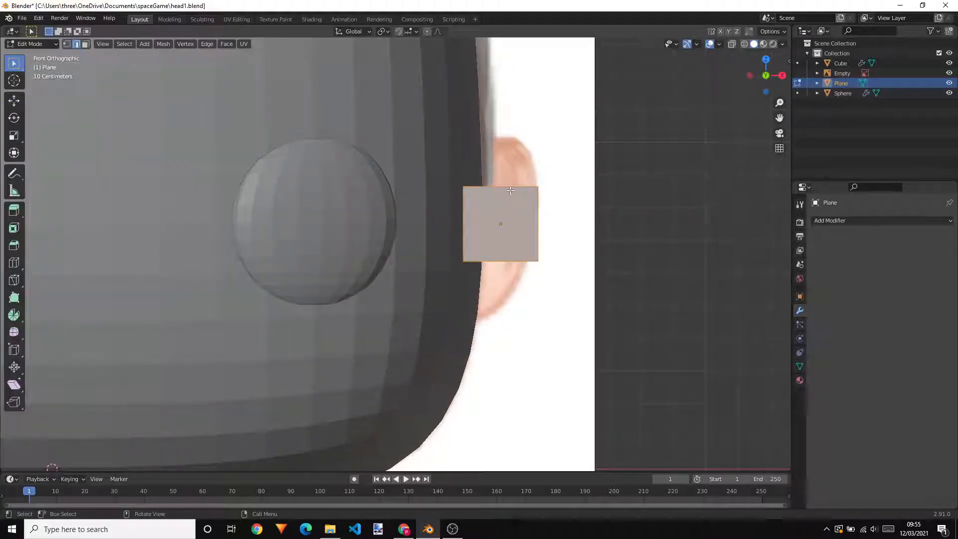
key(alt+a)
click(501, 187)
key(e)
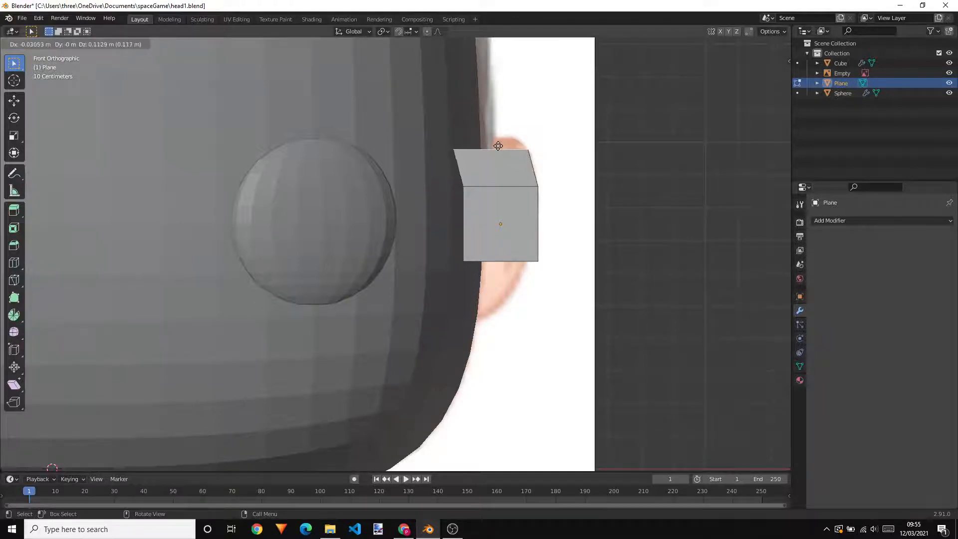
click(496, 146)
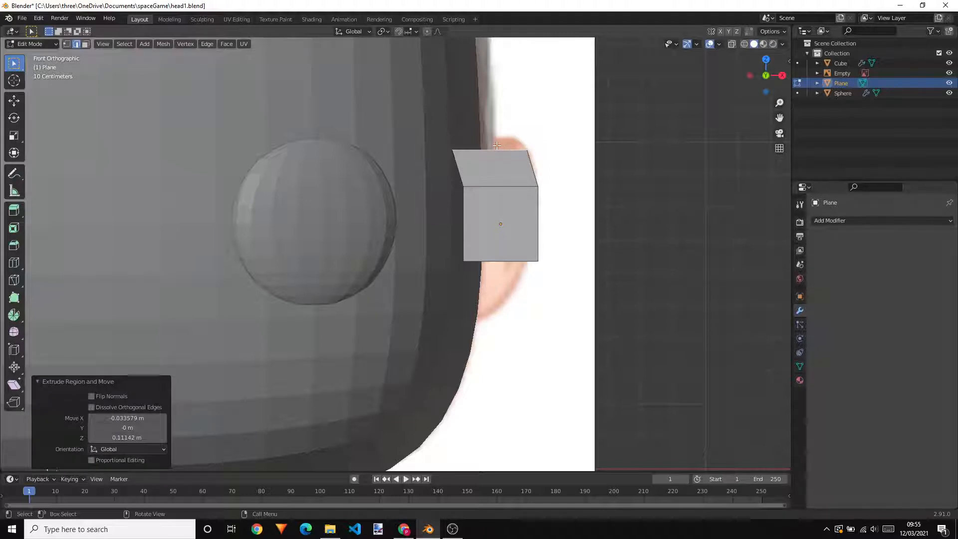
key(e)
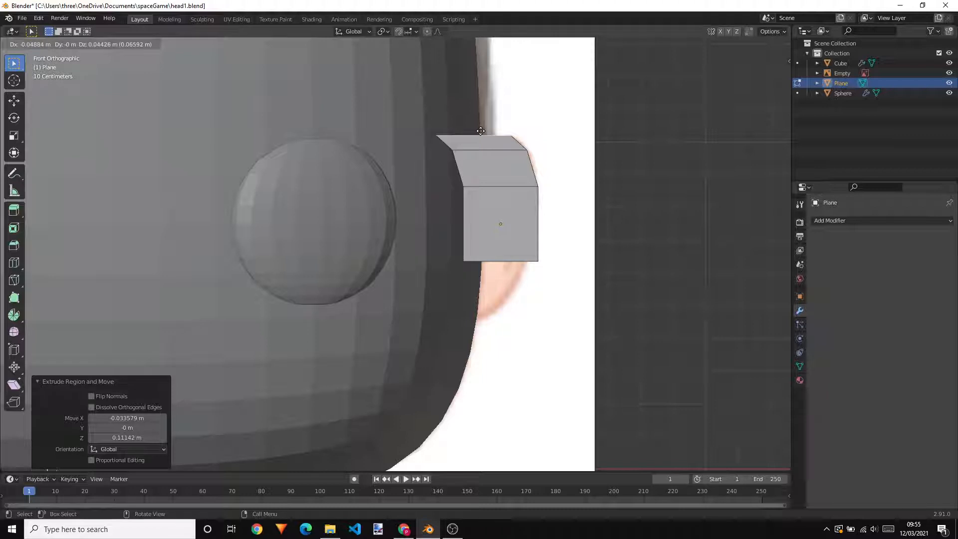
click(480, 130)
Extrude the plane's lower edge three times, downward and toward the head, down to the bottom of the reference ear
click(508, 261)
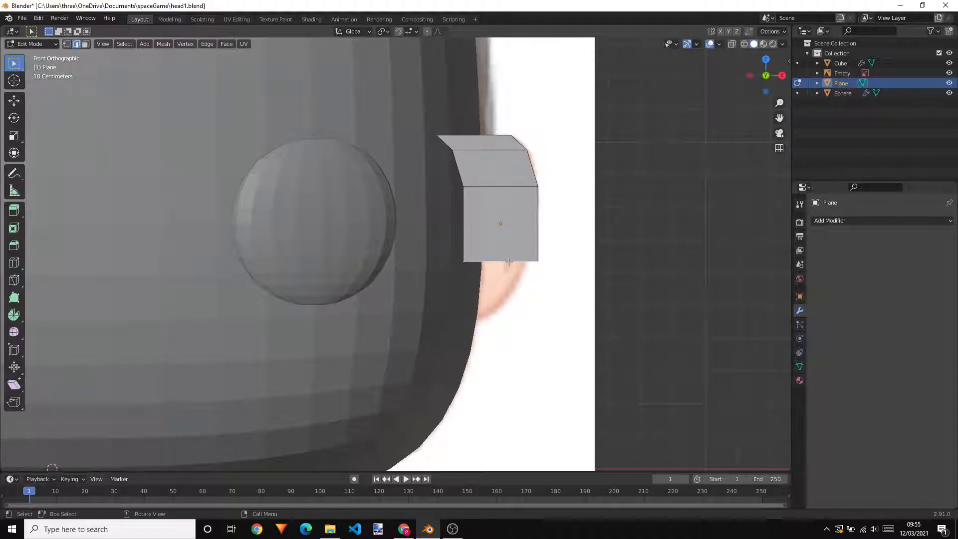
key(e)
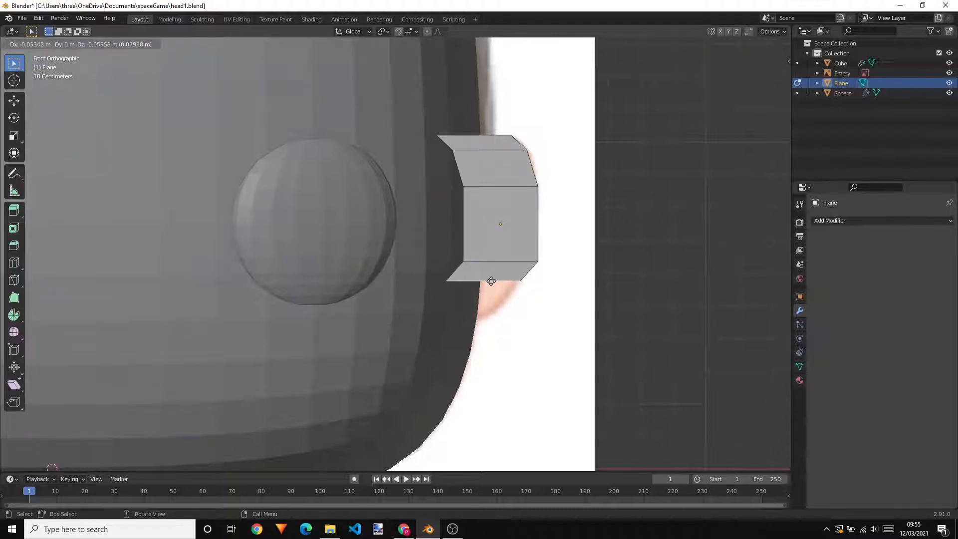
click(483, 283)
key(e)
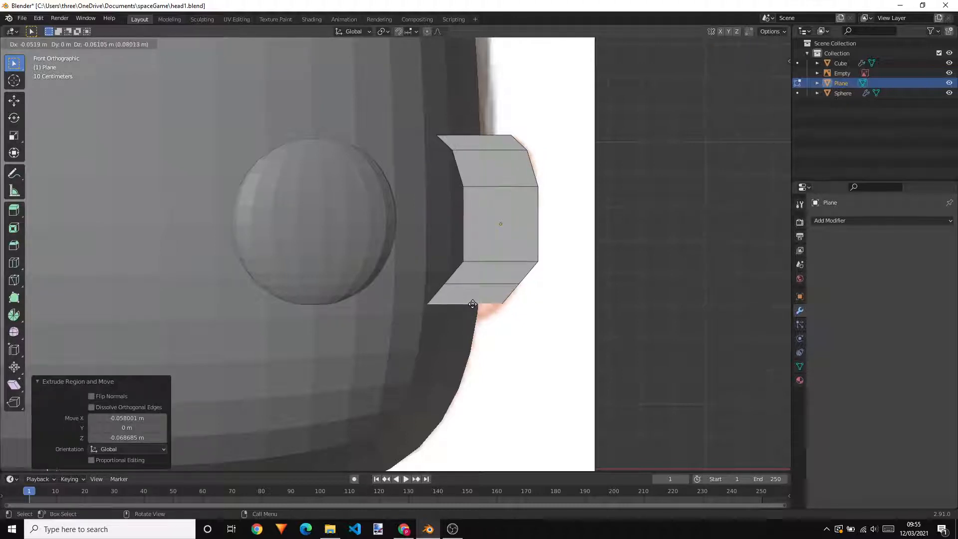
click(454, 318)
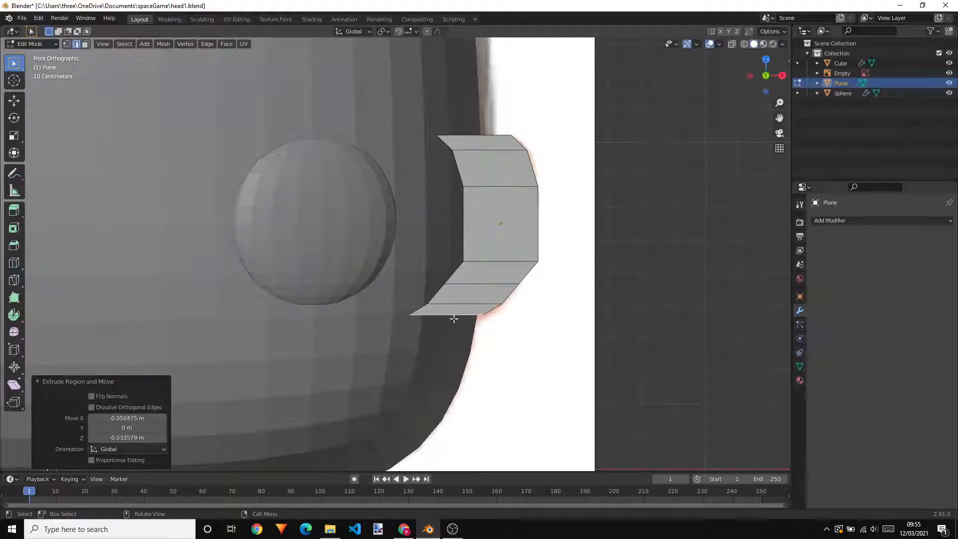
Straighten the ear's inner side by scaling all its inner vertices to 0 along X
scroll(488, 155, up, 1)
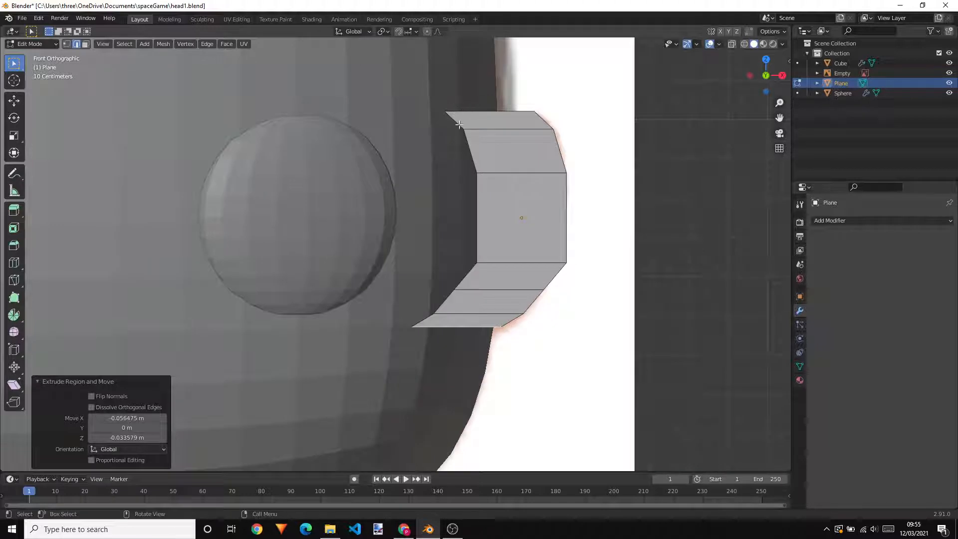
key(1)
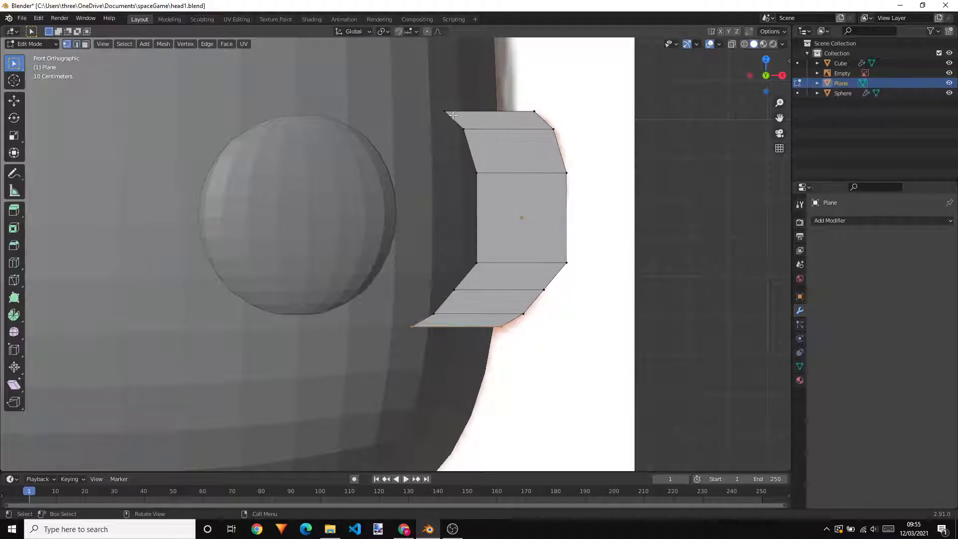
click(444, 111)
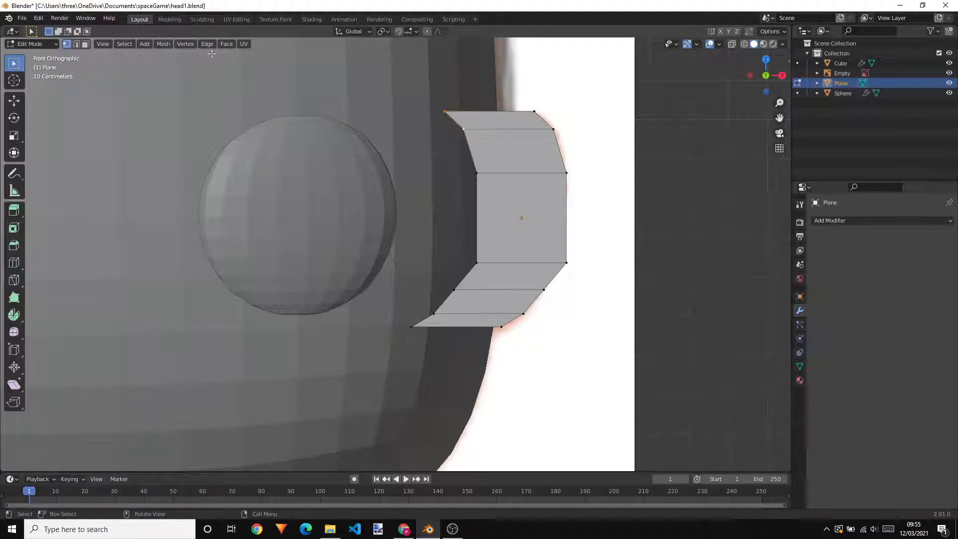
key(b)
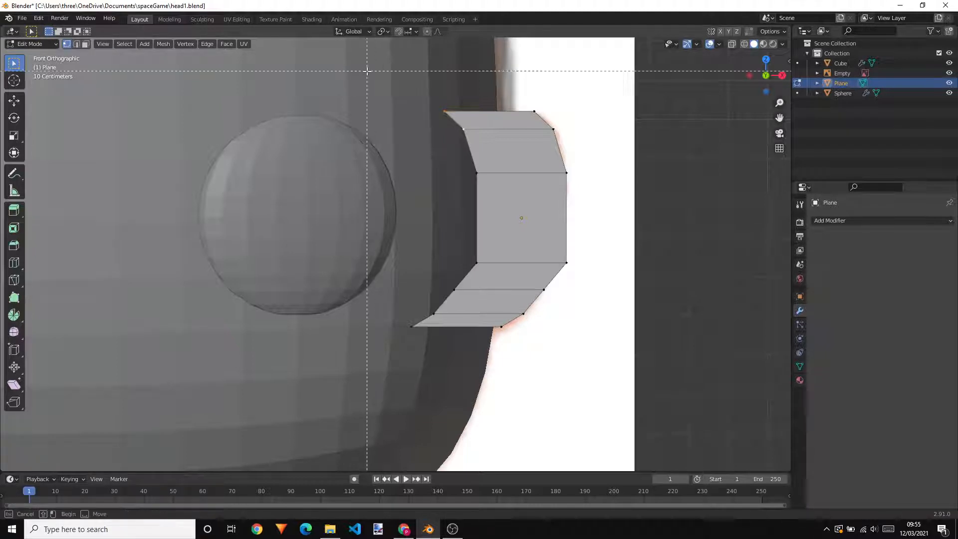
drag(367, 71, 486, 386)
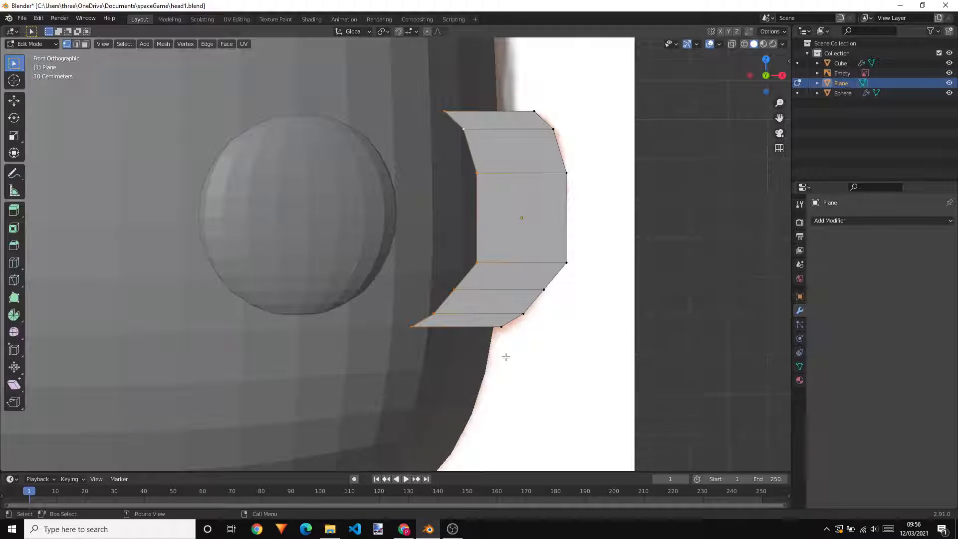
key(s)
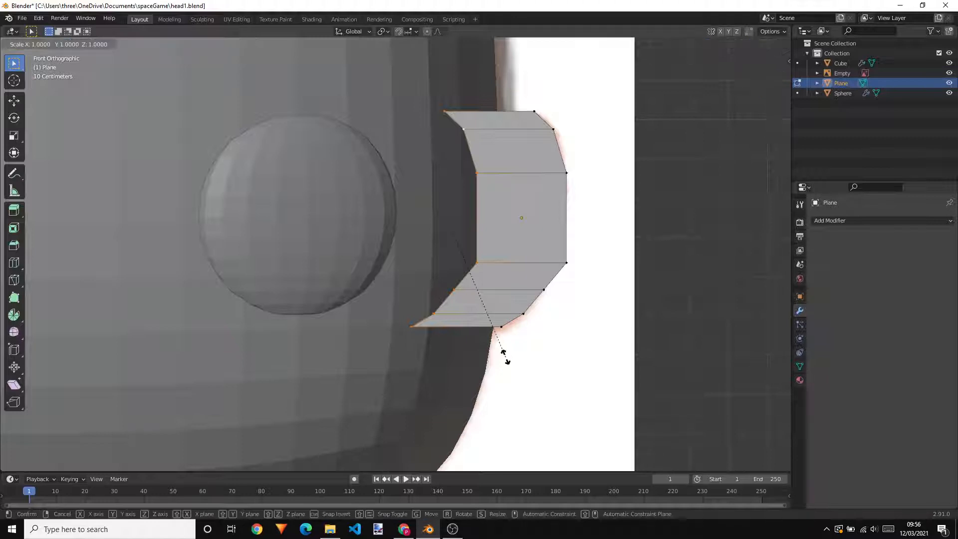
key(x)
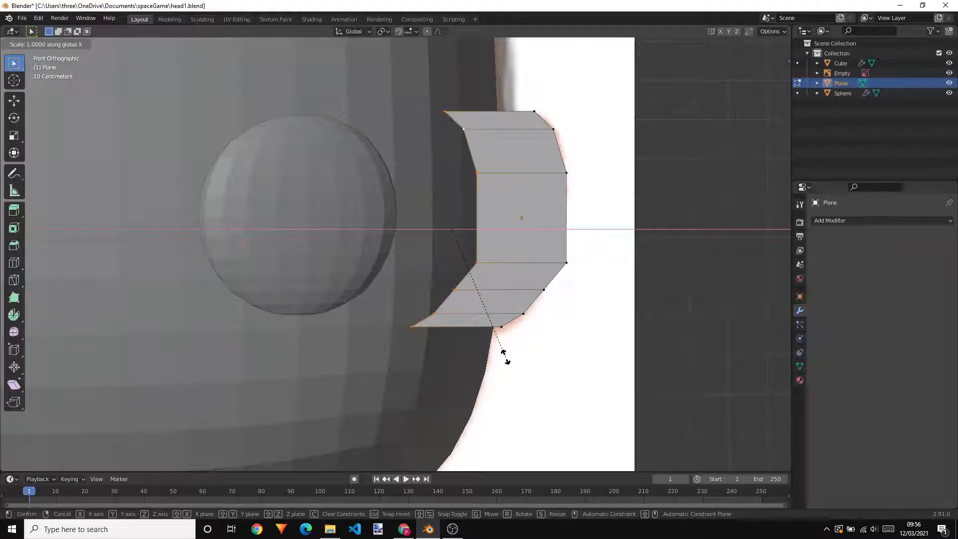
key(0)
key(Return)
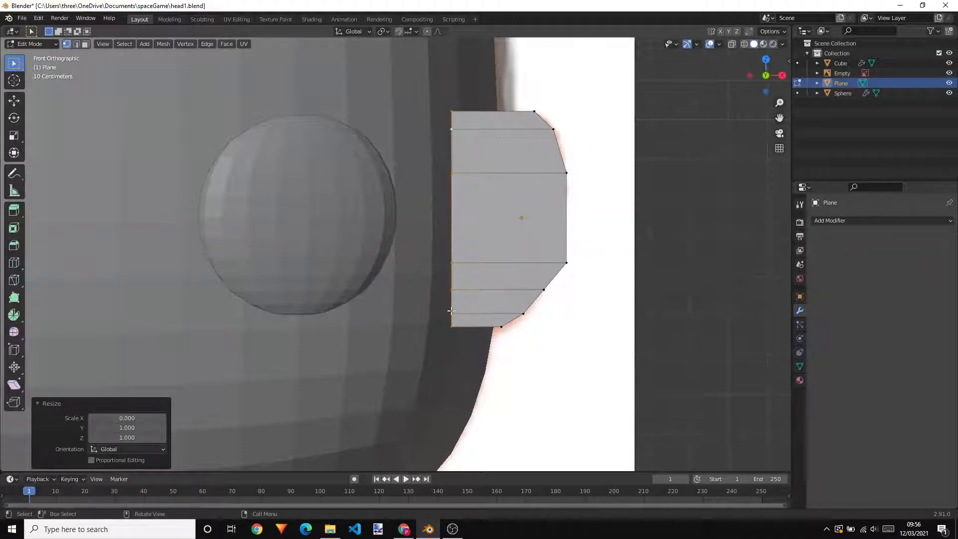
Move the ear's straightened inner edge about 0.057 m along X, toward the outer outline
click(15, 100)
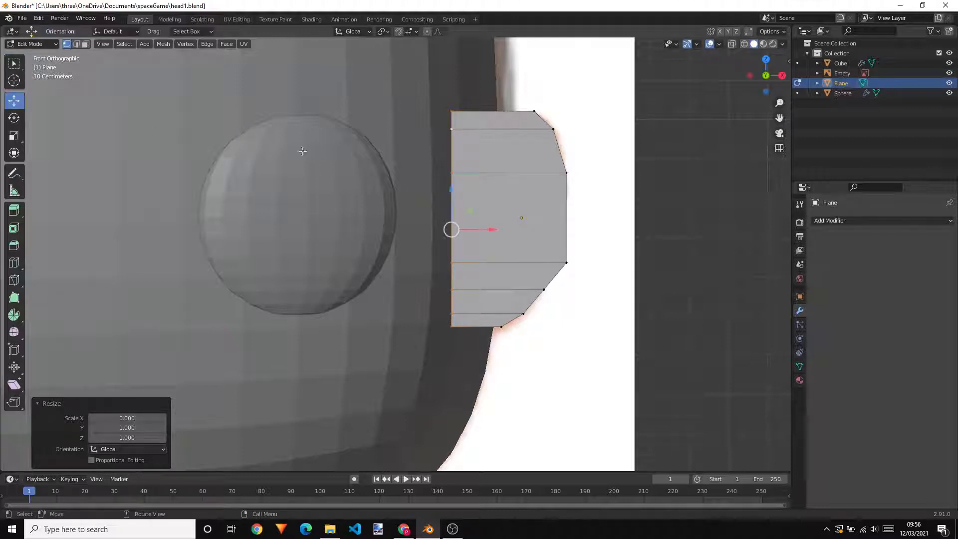
drag(476, 229, 499, 229)
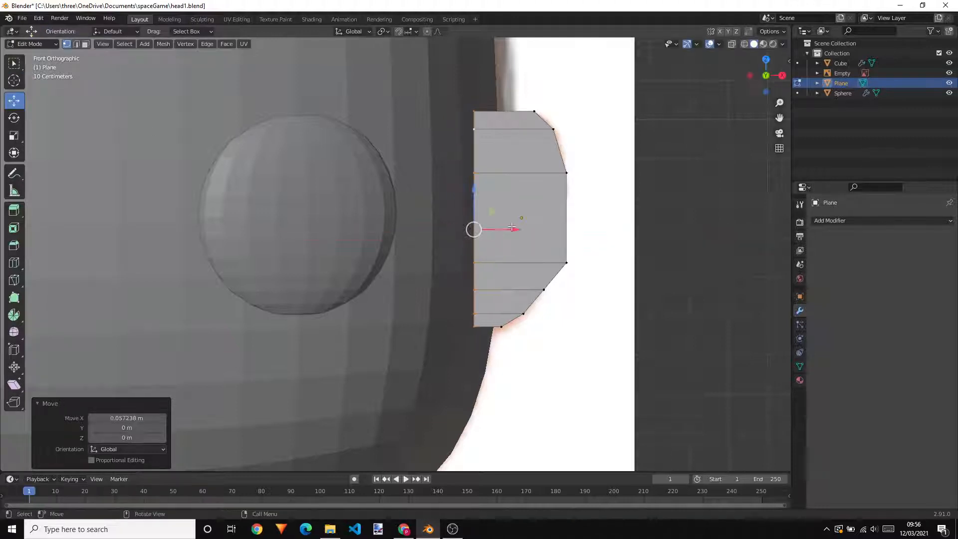
scroll(623, 227, down, 2)
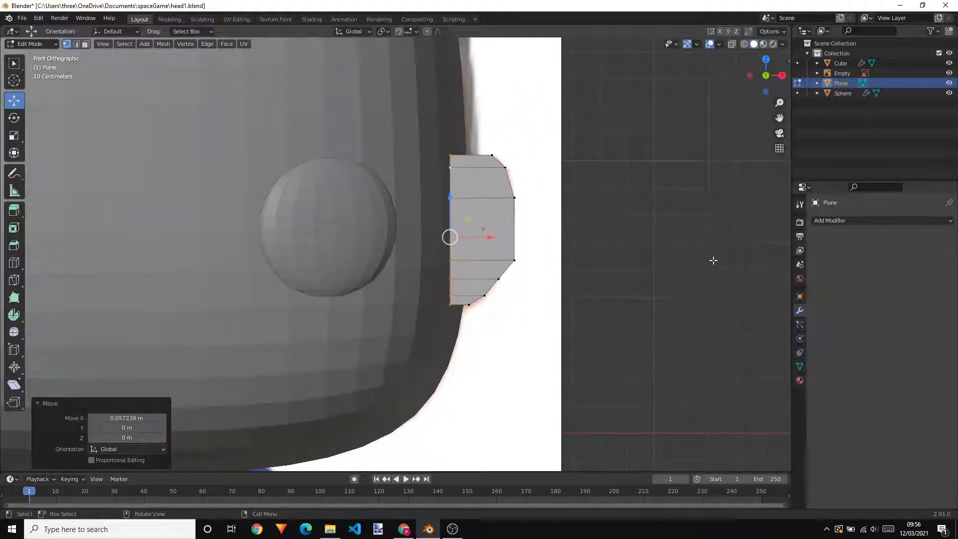
key(Tab)
mouse_move(665, 241)
middle_down()
mouse_move(675, 242)
mouse_move(647, 261)
mouse_move(663, 256)
middle_up()
scroll(646, 260, down, 3)
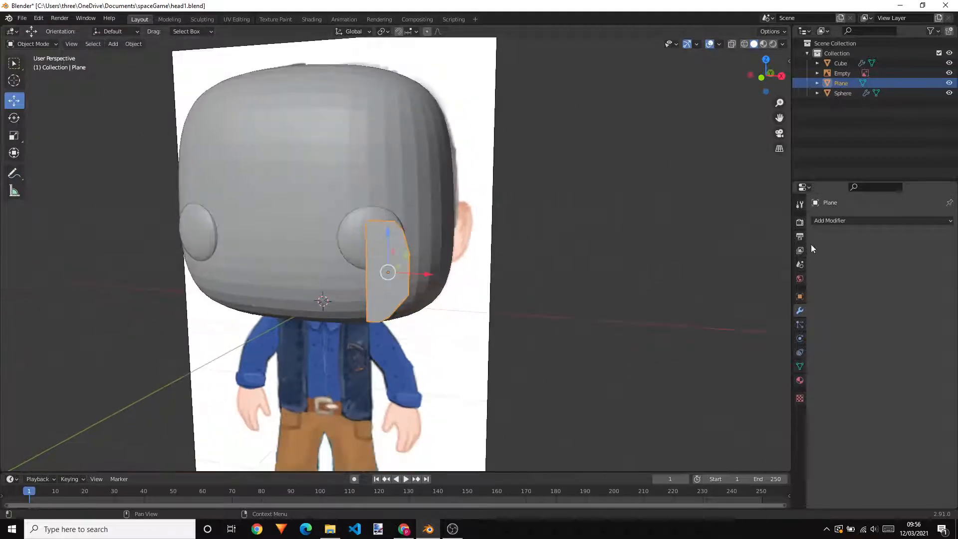
click(836, 220)
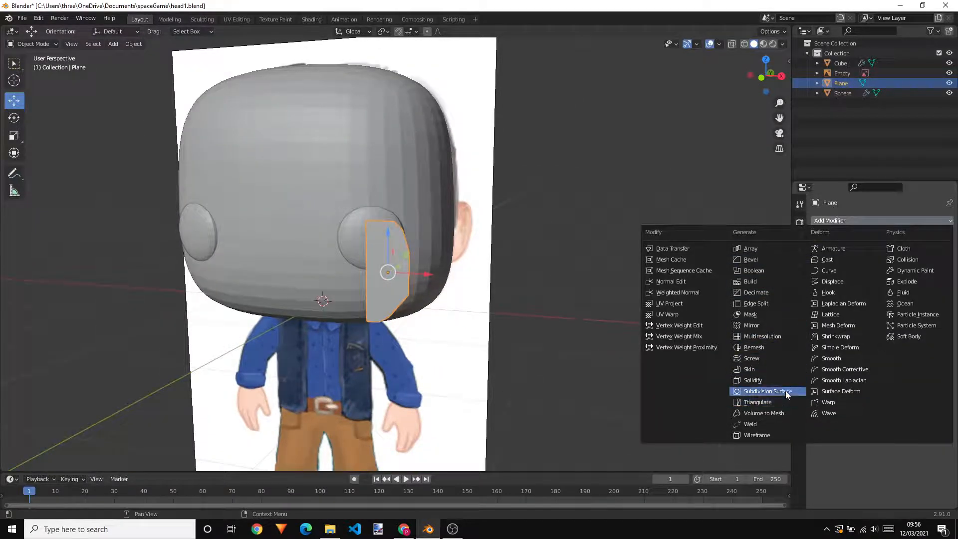
In Edit Mode, select all faces of the flat ear and extrude them about 0.077 m toward the head's depth for thickness
middle_drag(569, 254, 473, 263)
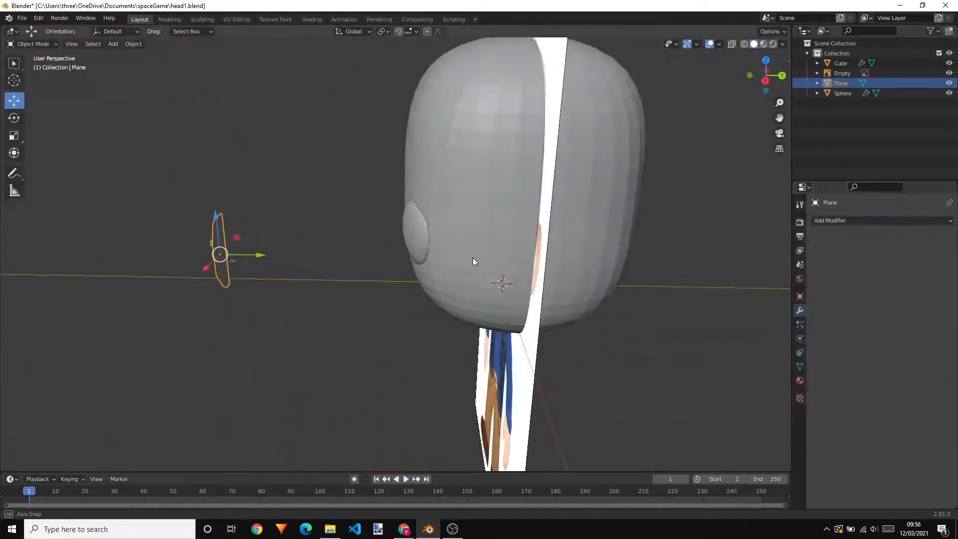
scroll(180, 229, up, 3)
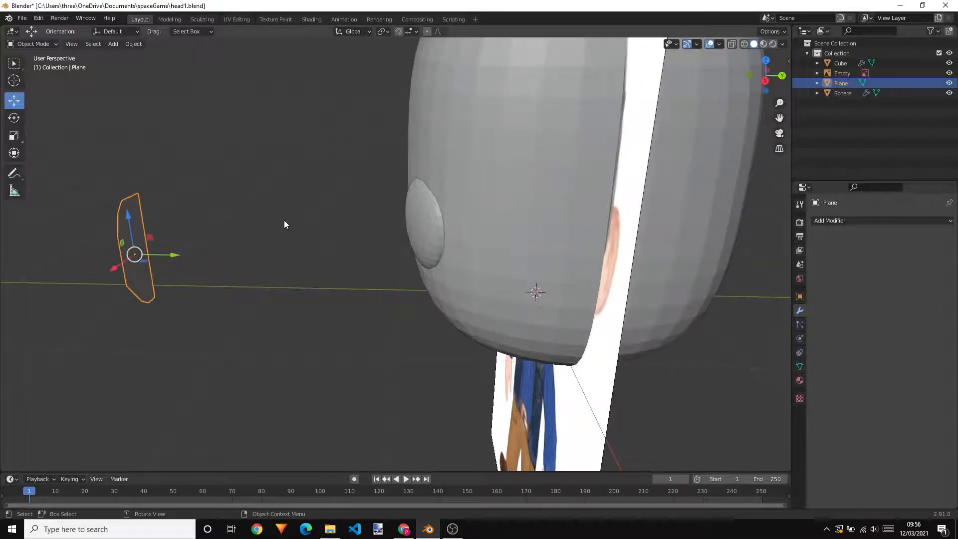
middle_drag(238, 229, 214, 199)
key(Tab)
scroll(273, 214, up, 2)
key(3)
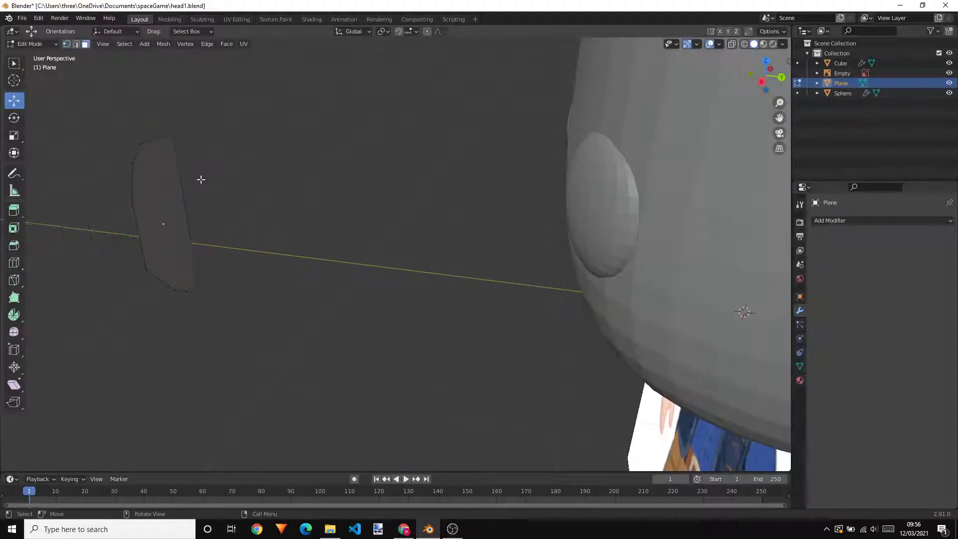
drag(112, 117, 230, 318)
middle_drag(296, 275, 317, 261)
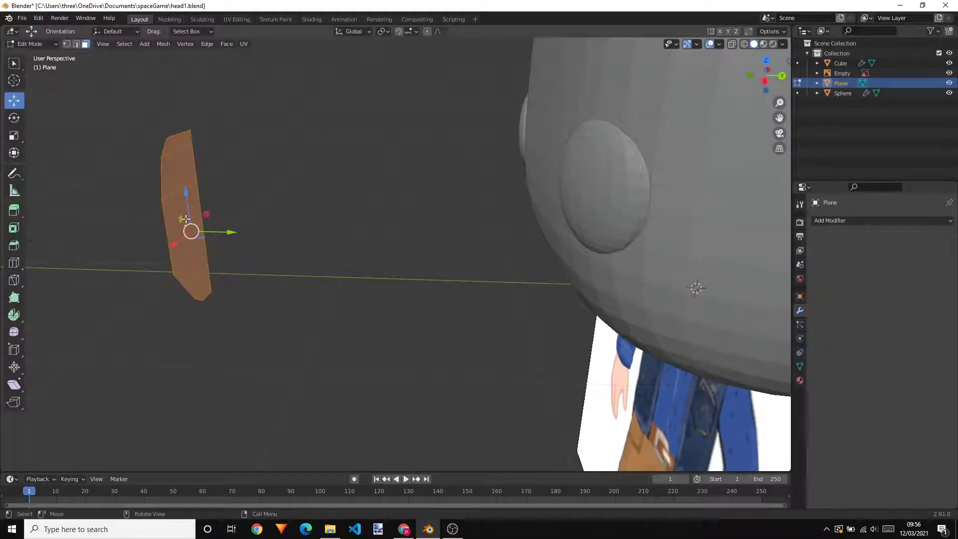
key(e)
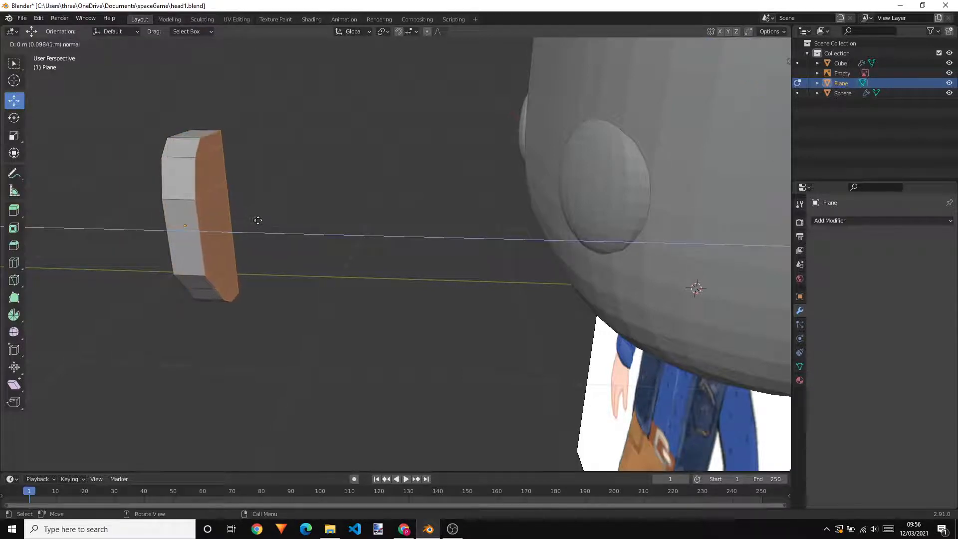
click(254, 220)
Move the extruded ear faces about 0.015 m further along Y
middle_drag(275, 229, 344, 227)
key(g)
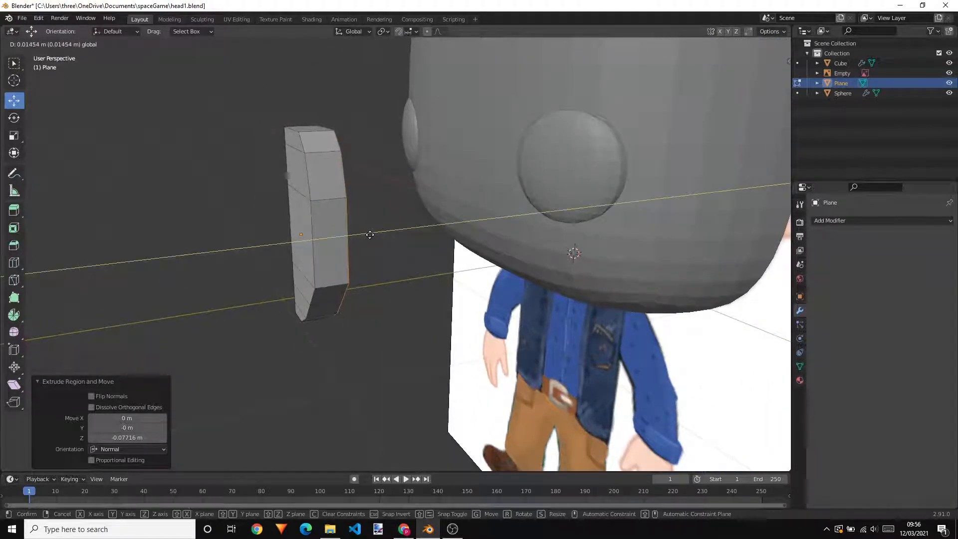
click(368, 233)
Back in Object Mode, add a Subdivision Surface modifier to the ear and set its viewport levels to 2
scroll(415, 261, down, 1)
key(Tab)
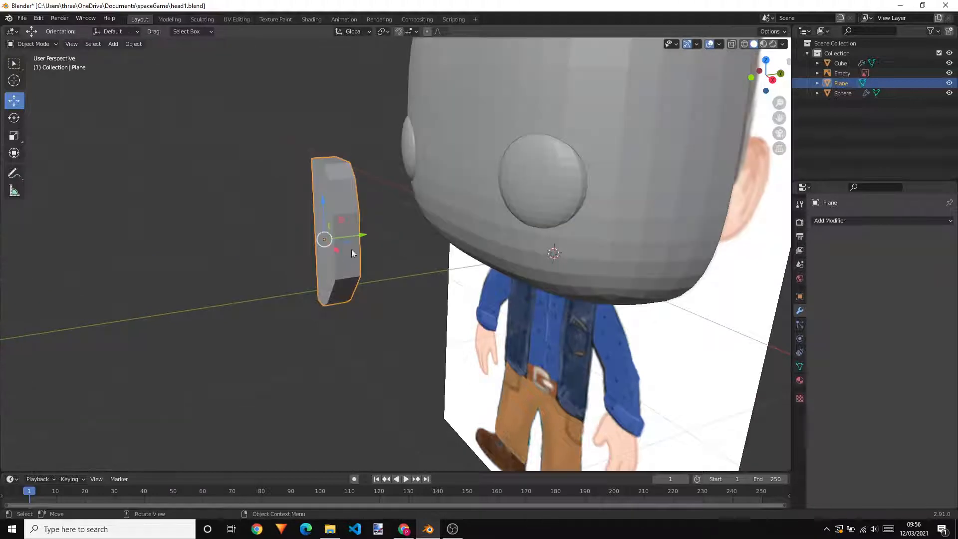
click(833, 221)
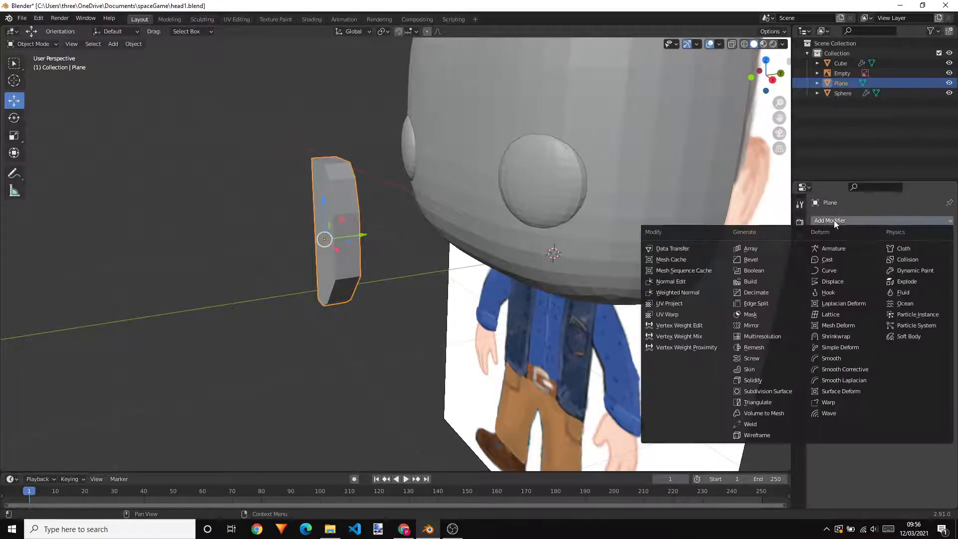
click(834, 217)
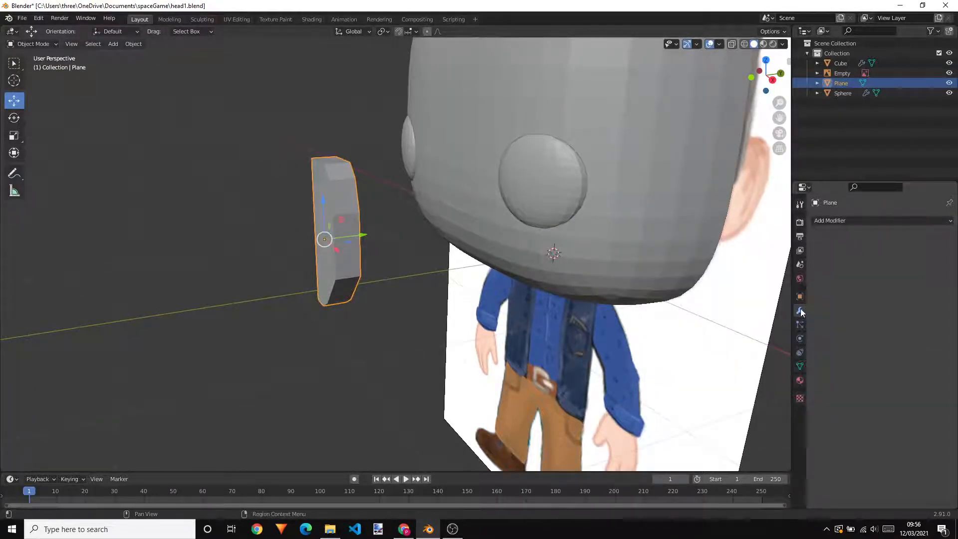
click(843, 223)
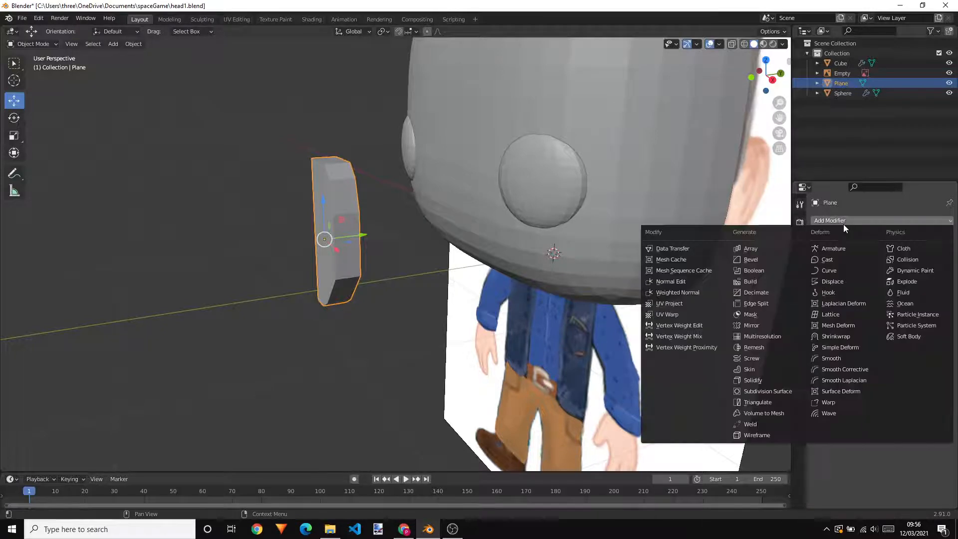
click(776, 390)
middle_drag(426, 283, 444, 296)
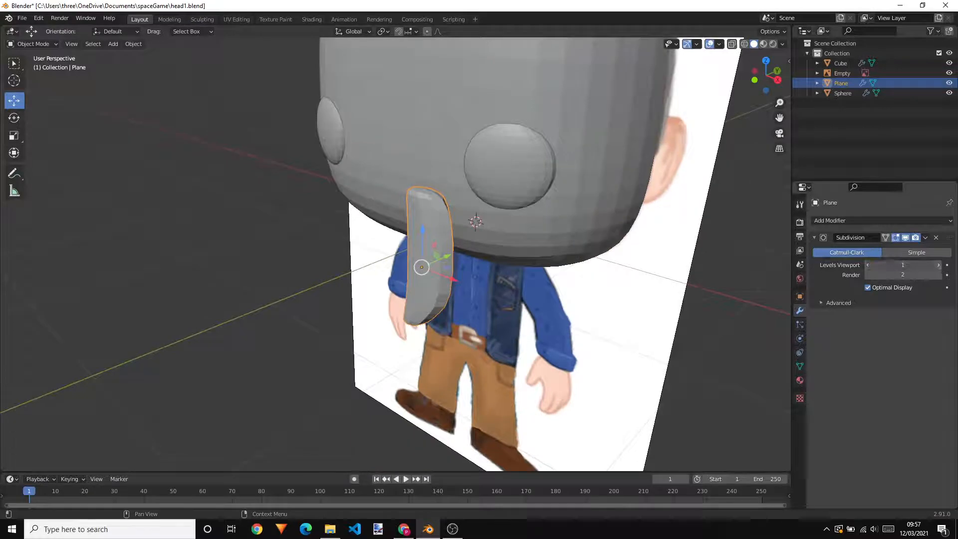
click(938, 265)
Move the ear along Y by about 1.28 m and a further 0.79 m, bringing it to the side of the head
middle_drag(652, 272, 584, 256)
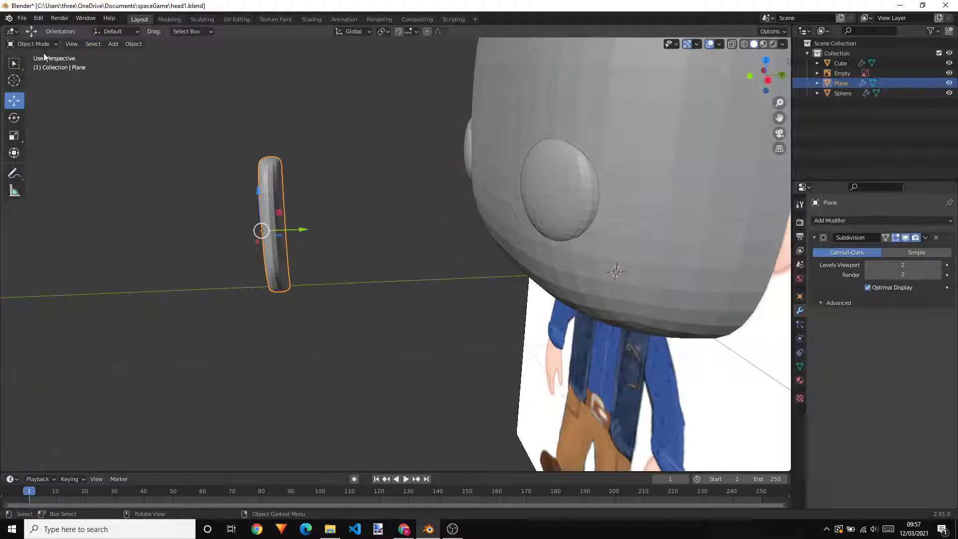
drag(337, 230, 601, 236)
middle_drag(601, 235, 476, 255)
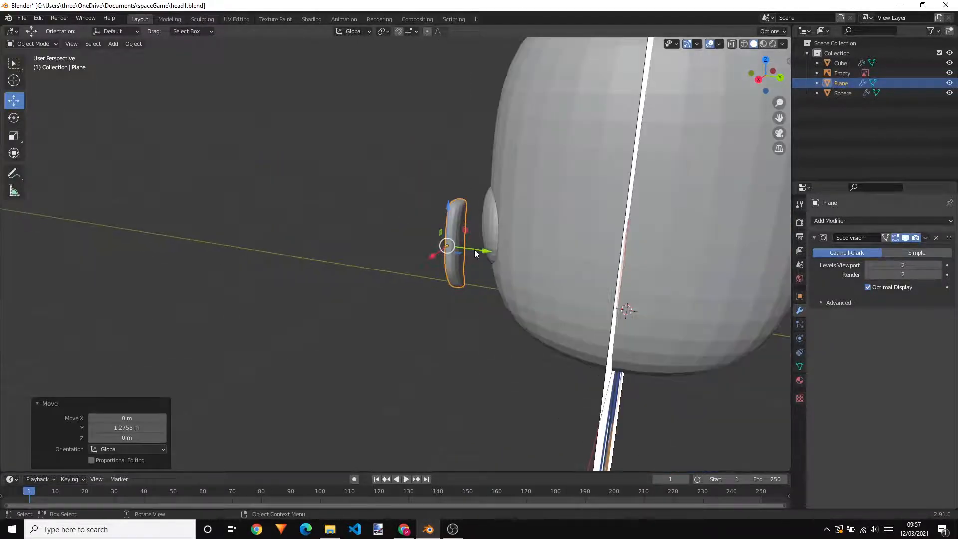
drag(475, 253, 629, 267)
middle_drag(629, 266, 690, 266)
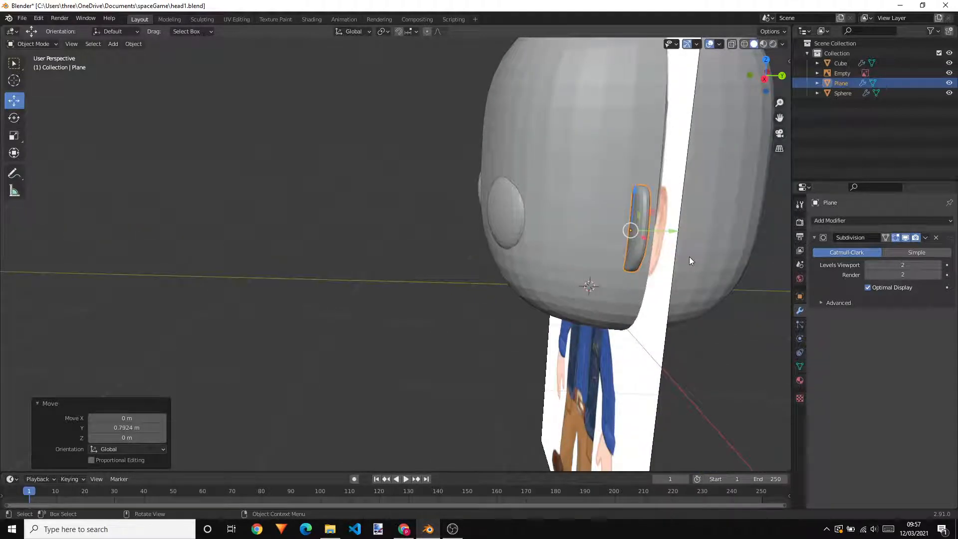
Shift the ear about 0.007 m along X toward the head and scale it to about 1.112 along X
middle_drag(696, 234, 619, 205)
key(g)
key(x)
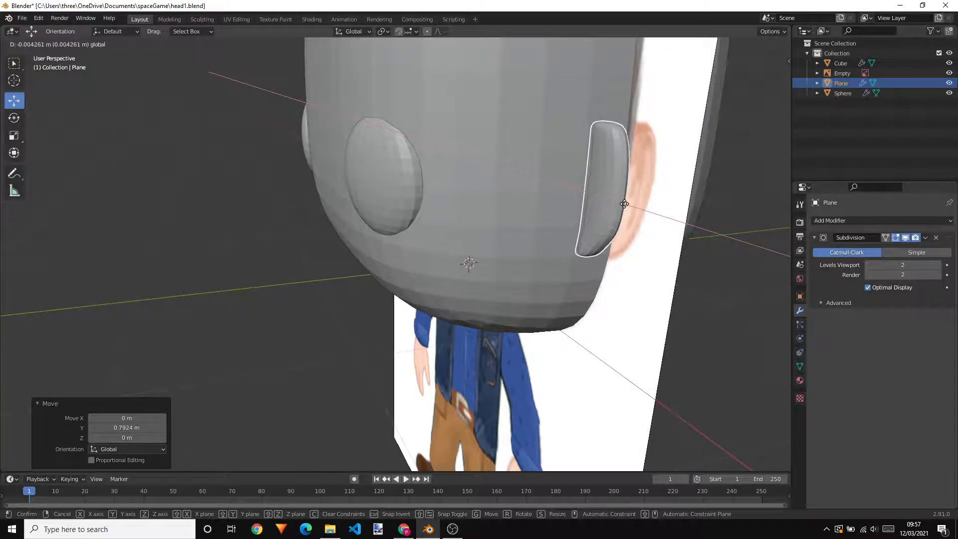
click(625, 201)
mouse_move(642, 192)
middle_down()
mouse_move(693, 197)
mouse_move(705, 188)
mouse_move(652, 183)
middle_up()
click(14, 136)
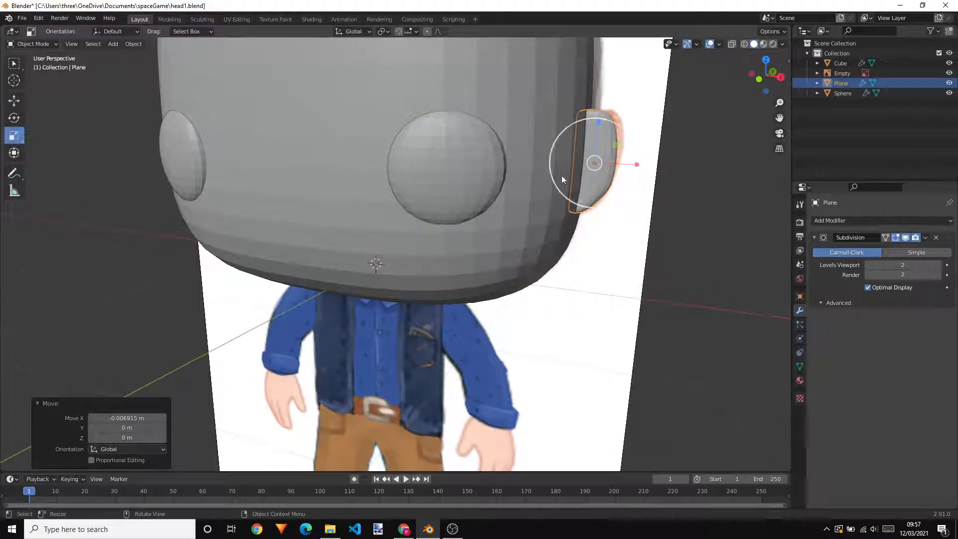
drag(638, 166, 645, 165)
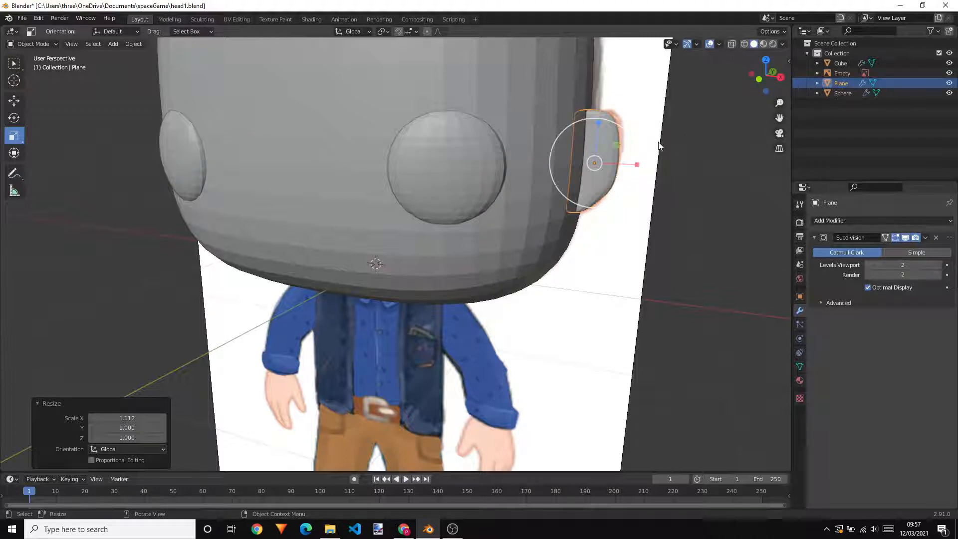
Turn on X-ray in the front view and enter Edit Mode on the ear, over the reference image
key(KP_1)
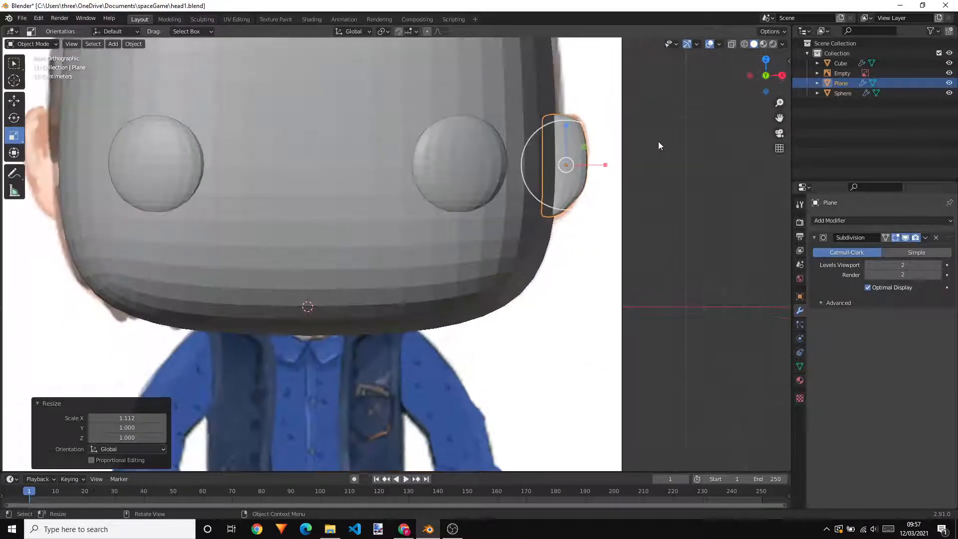
click(732, 44)
scroll(566, 205, up, 4)
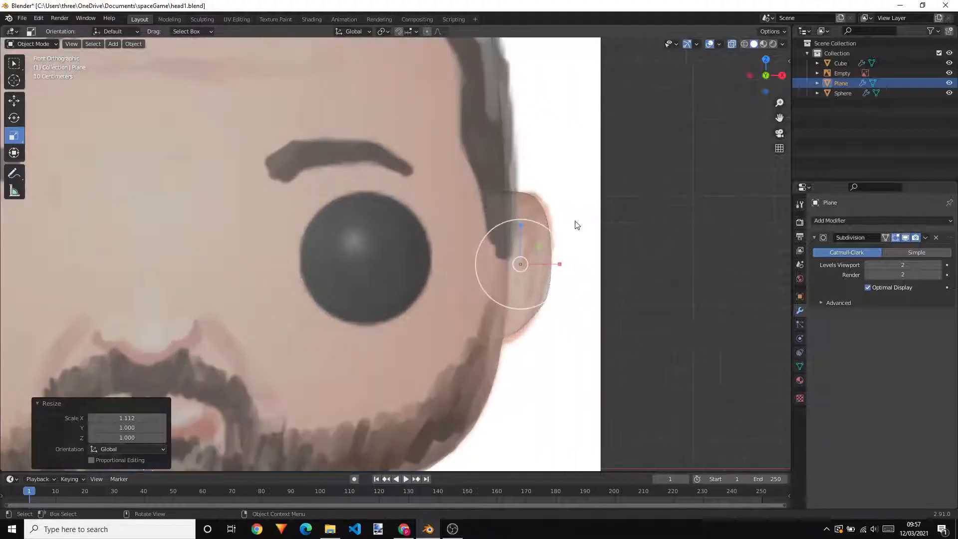
scroll(576, 224, up, 2)
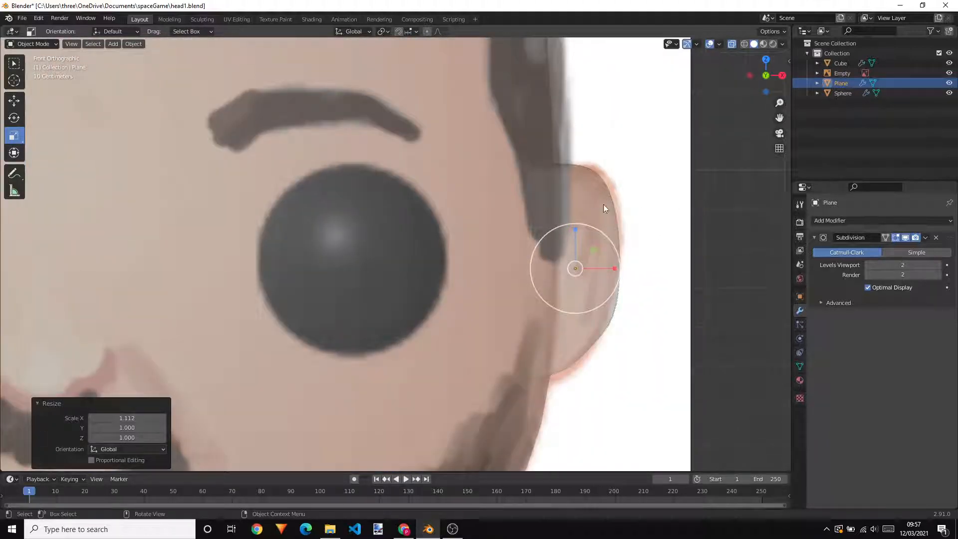
click(587, 205)
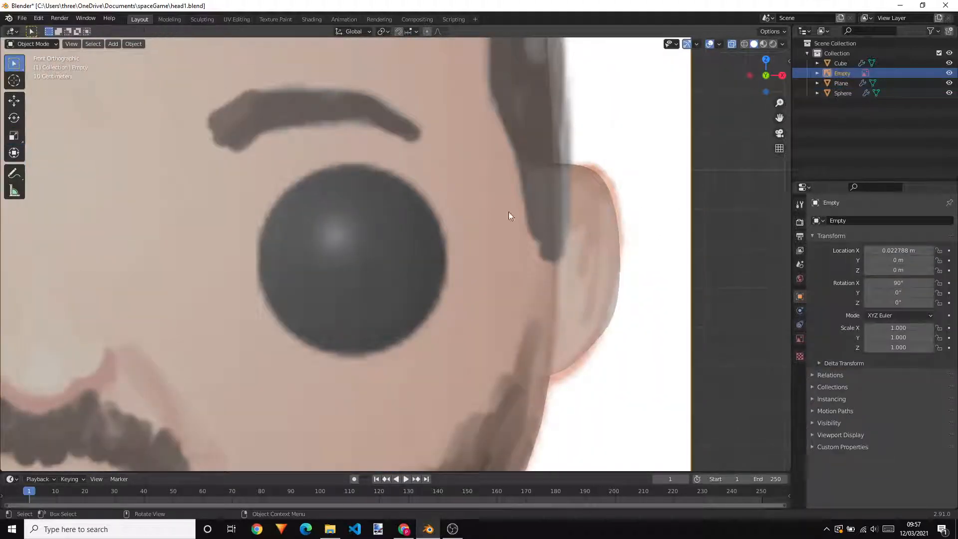
click(603, 214)
key(Tab)
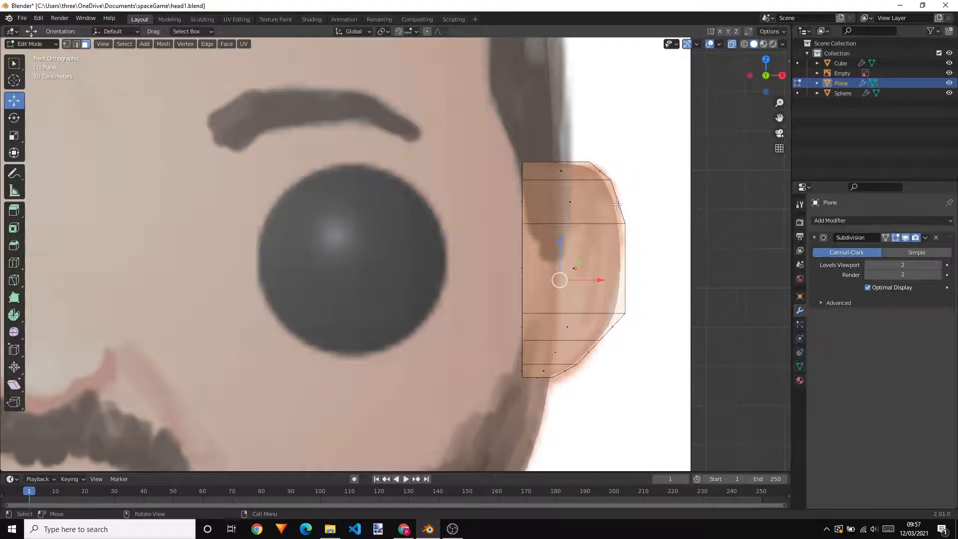
Raise the ear's upper outer corner face by about 0.0035 m along Z
middle_drag(613, 204, 515, 234)
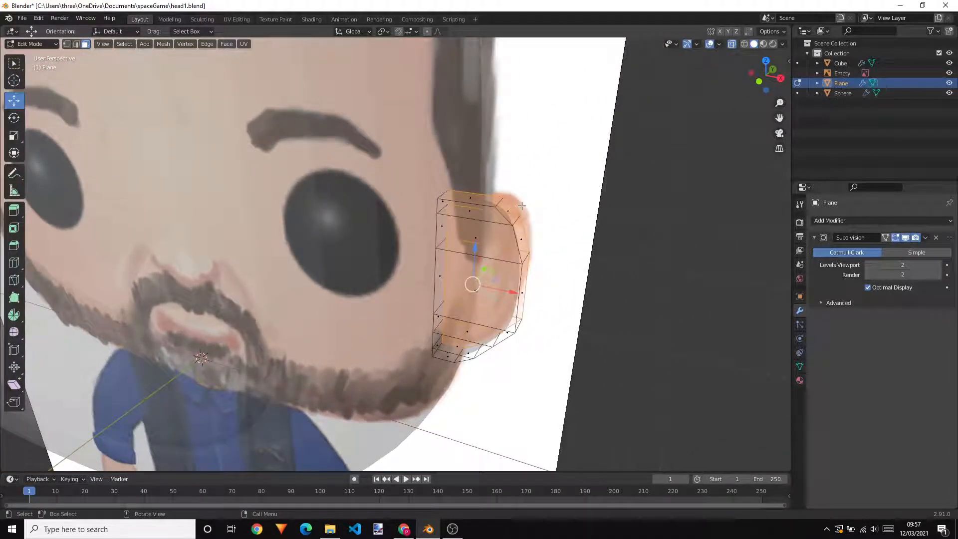
click(507, 215)
mouse_move(511, 188)
mouse_down()
mouse_move(513, 178)
mouse_move(516, 188)
mouse_up()
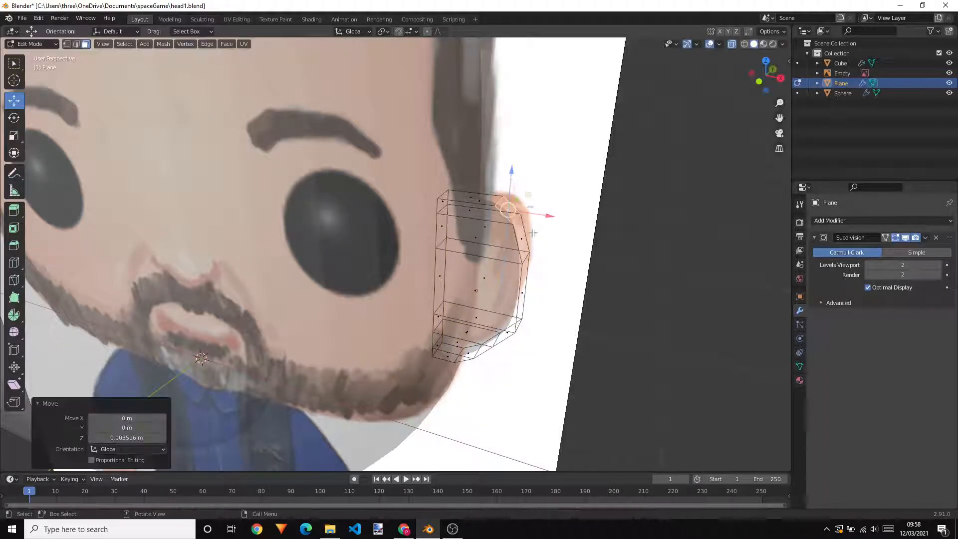
Try to move the ear's upper outer edge by about 0.005 m along Z in edge select mode, and clear the selection
click(521, 241)
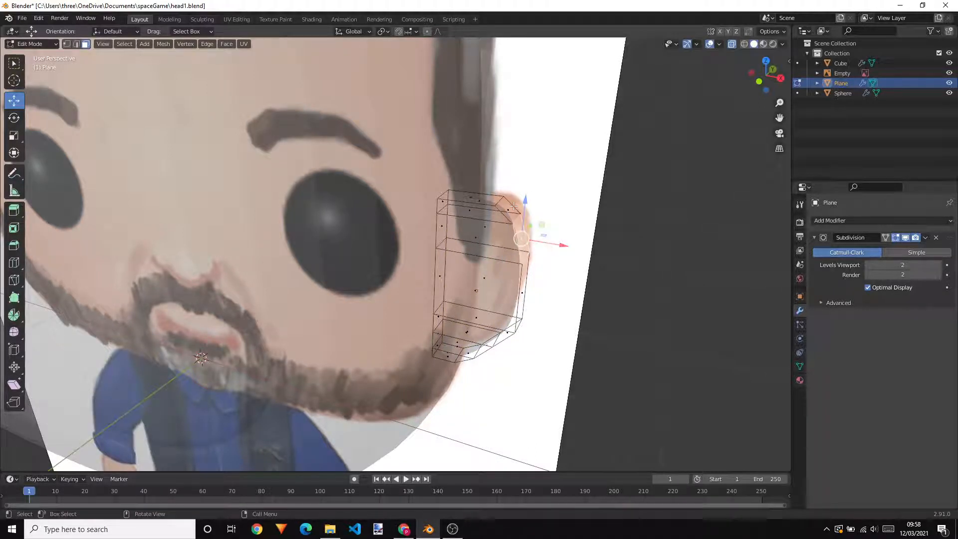
key(2)
key(g)
key(z)
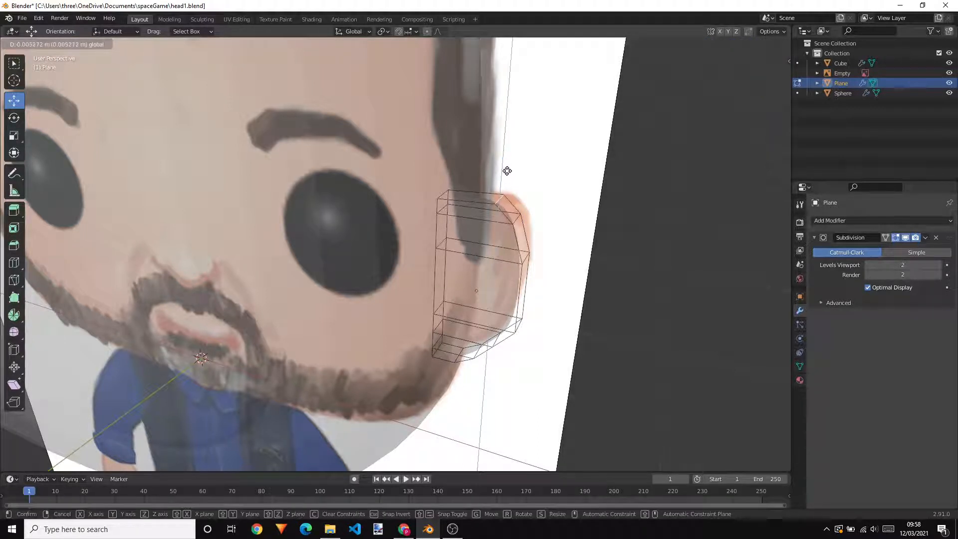
click(507, 170)
click(571, 247)
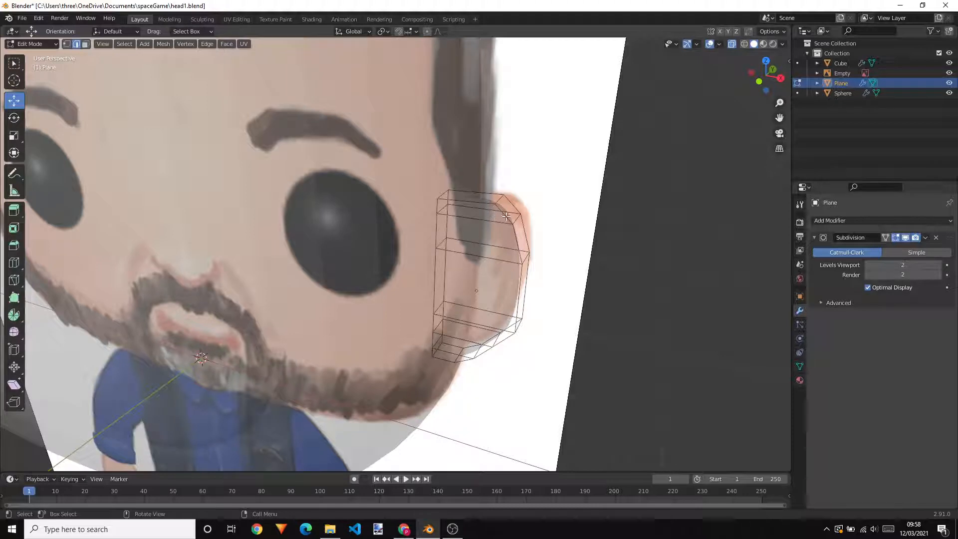
Try to move the ear's upper outer corner vertices in vertex select mode, and undo the move
key(1)
click(499, 201)
middle_drag(499, 200, 499, 207)
drag(530, 205, 530, 198)
key(ctrl+z)
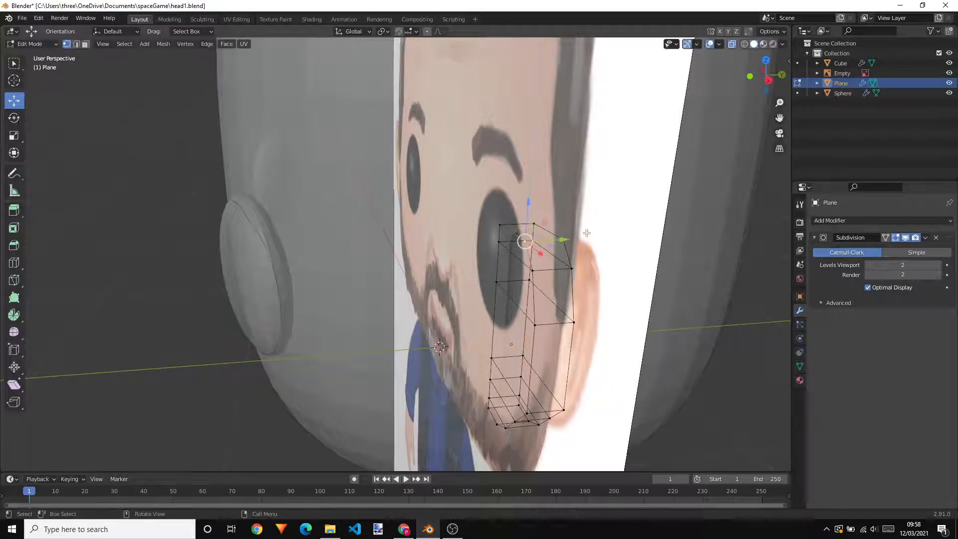
Return to Object Mode, check the ear against the head and reference image from several angles, and turn off X-ray
middle_drag(586, 233, 667, 211)
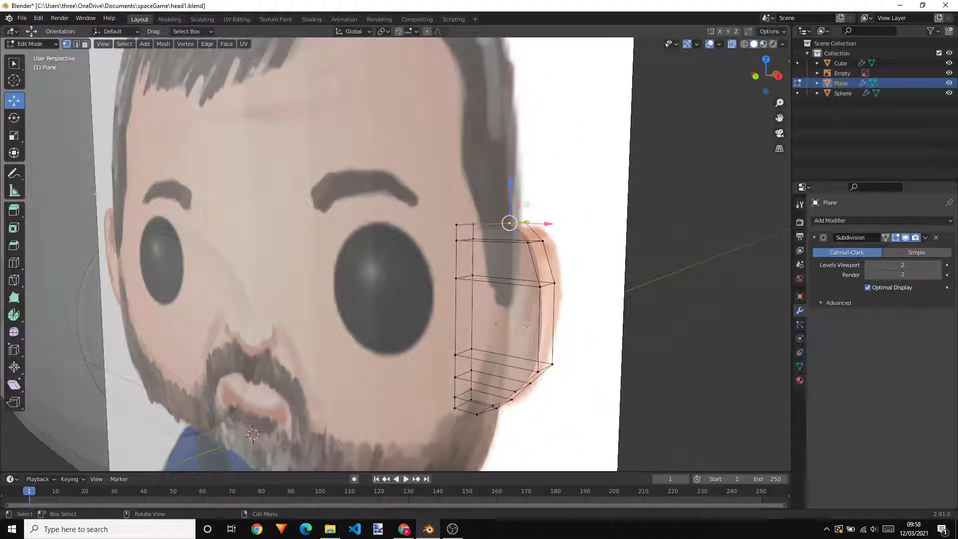
key(Tab)
middle_drag(576, 263, 613, 289)
key(Tab)
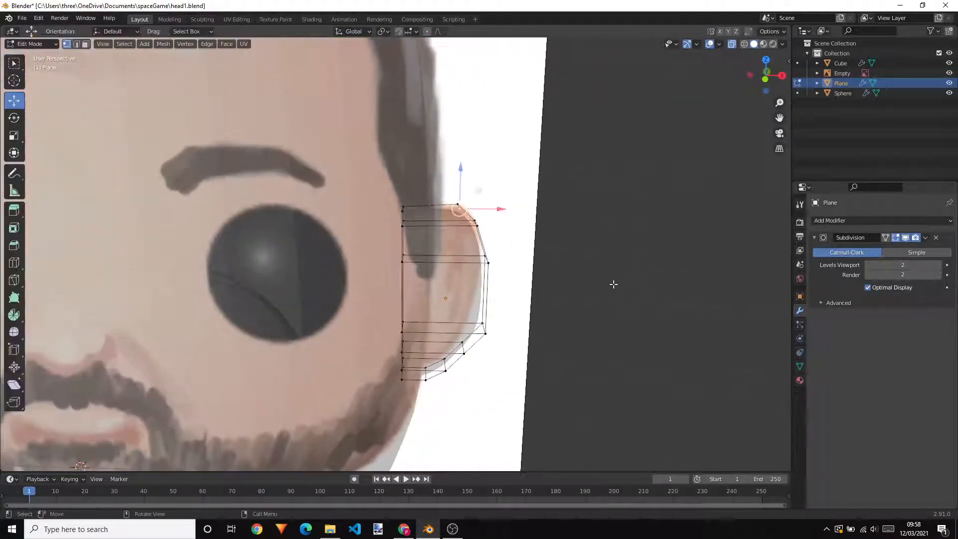
key(Tab)
scroll(612, 284, down, 8)
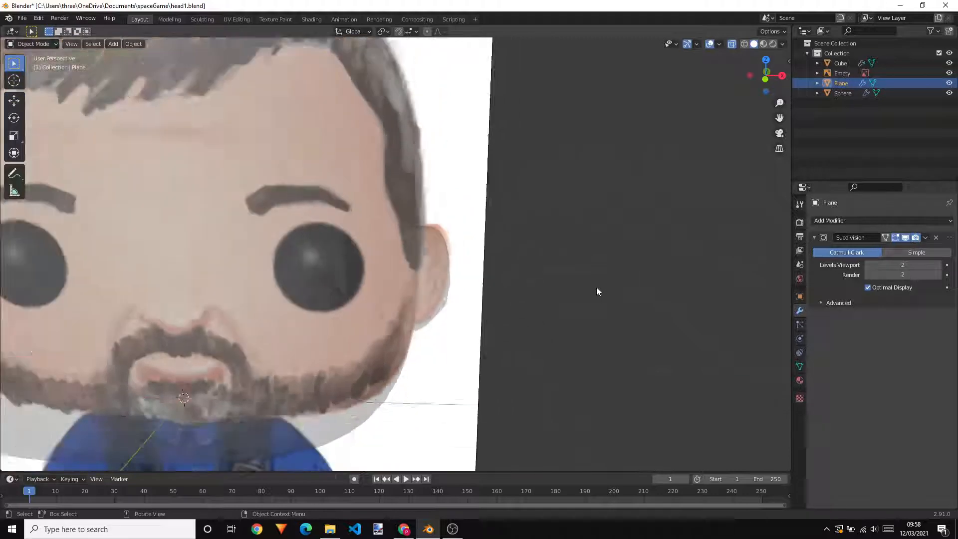
middle_drag(544, 269, 465, 289)
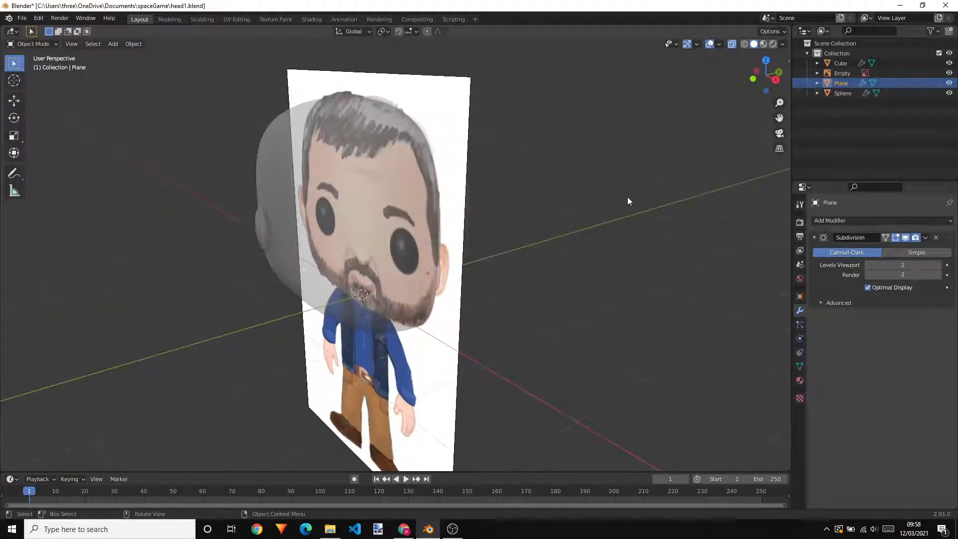
scroll(529, 248, up, 1)
middle_drag(515, 264, 538, 271)
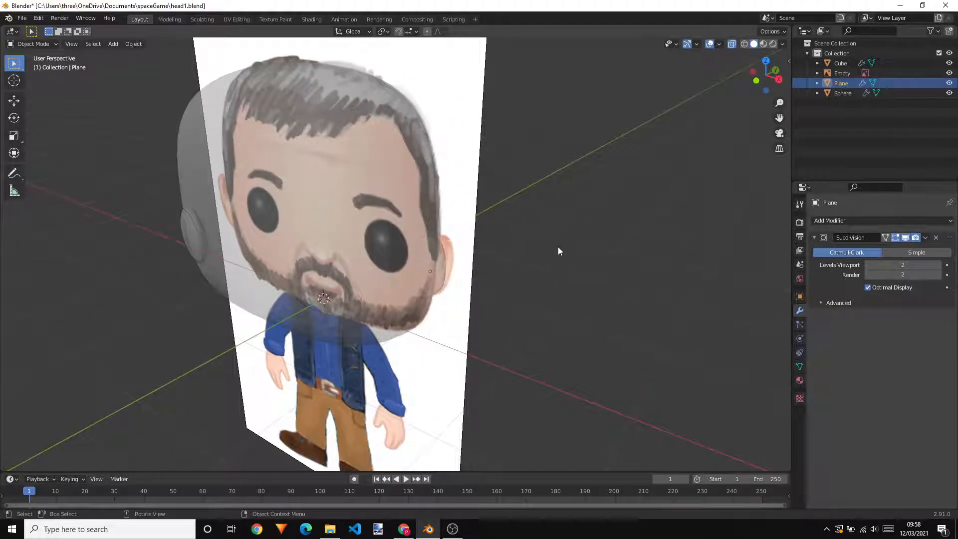
middle_drag(725, 67, 399, 275)
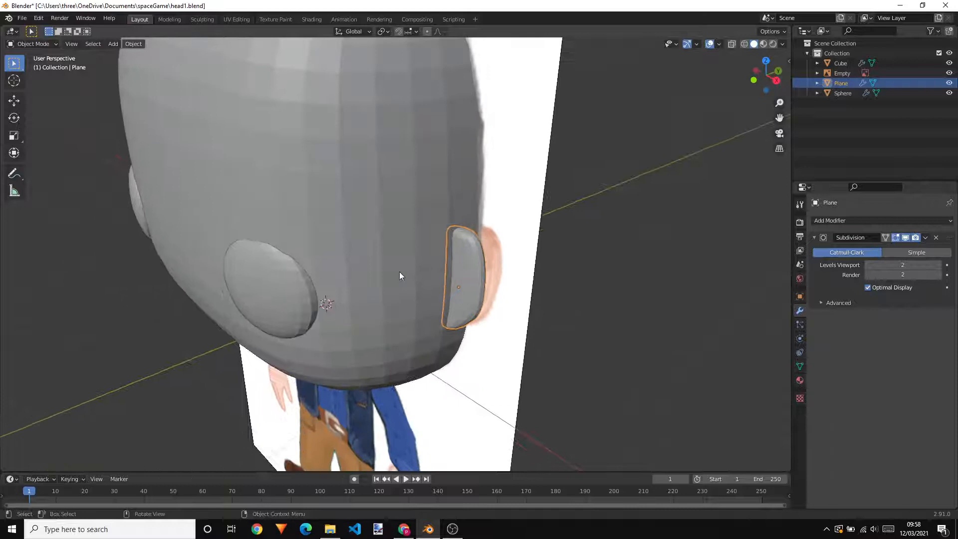
Rotate the ear 9.89° around Z, move it about 0.012 m along Y, and deselect it
click(14, 117)
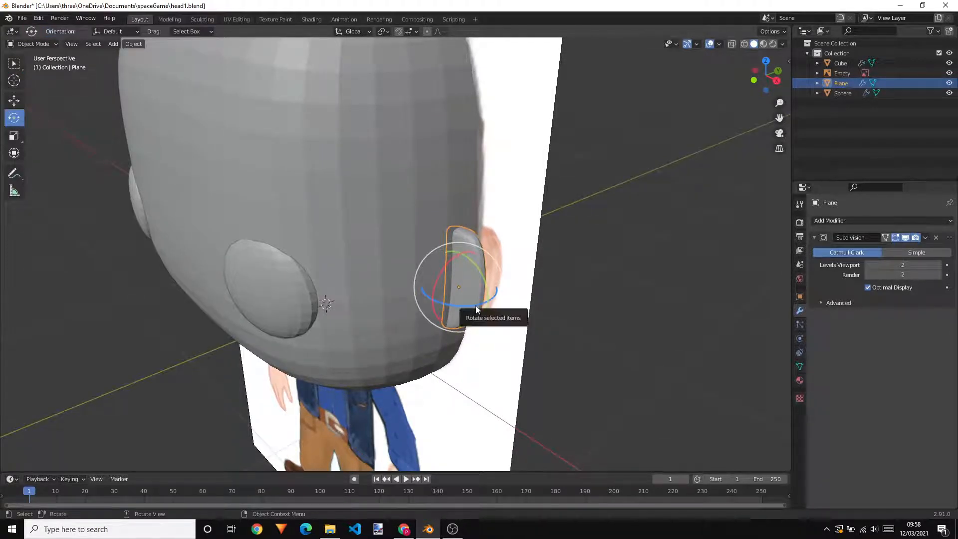
drag(475, 307, 482, 305)
middle_drag(511, 302, 521, 311)
click(14, 101)
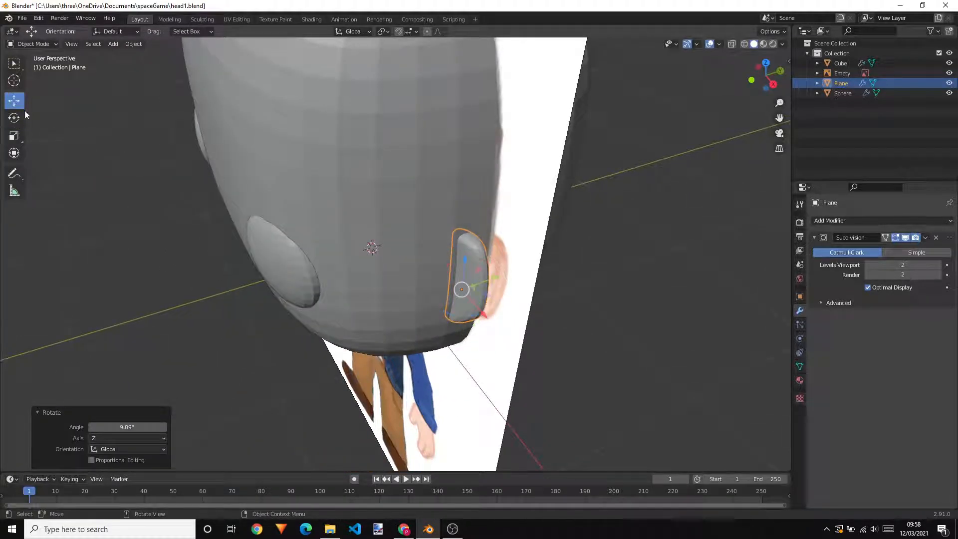
drag(493, 277, 499, 276)
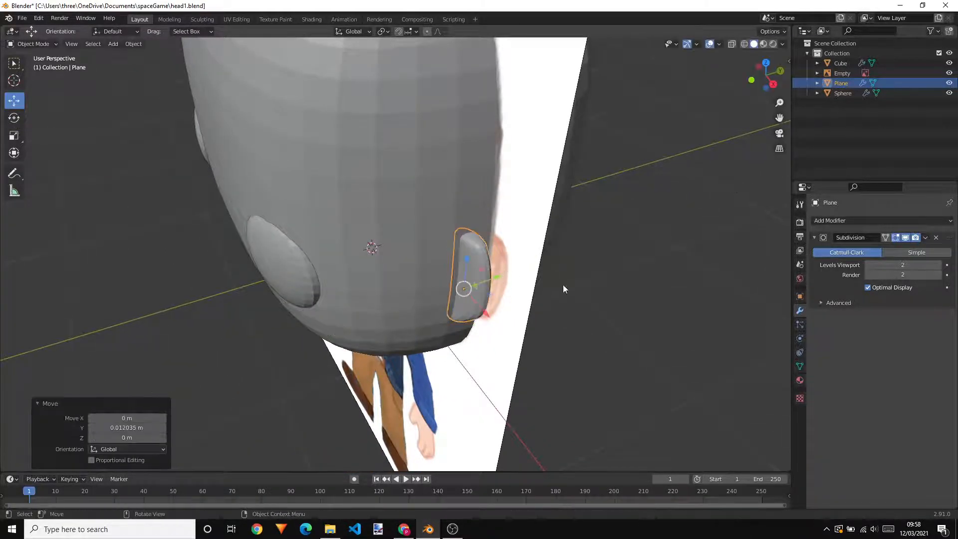
middle_drag(563, 284, 579, 295)
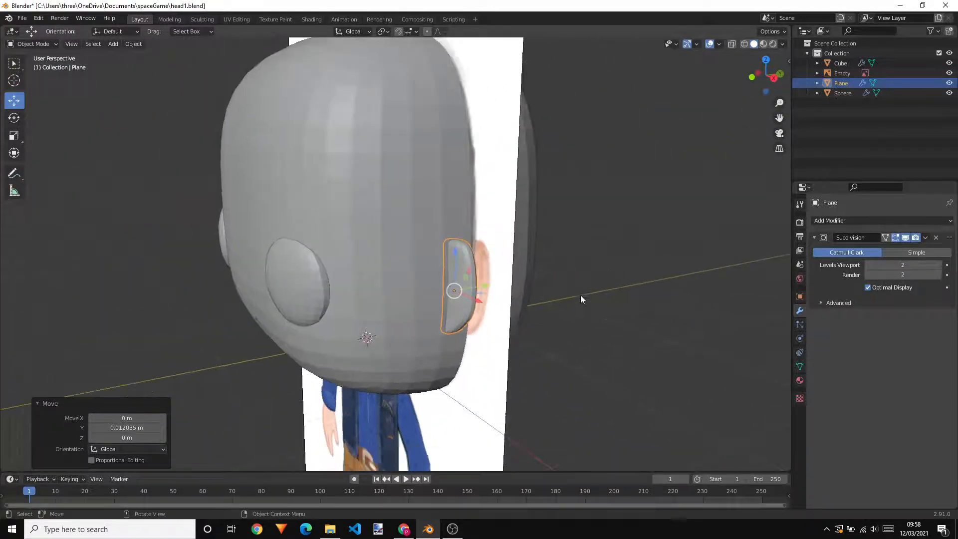
click(579, 298)
Add a Mirror modifier to the ear on the X axis, with the head as the mirror object
scroll(624, 306, up, 3)
scroll(649, 303, down, 5)
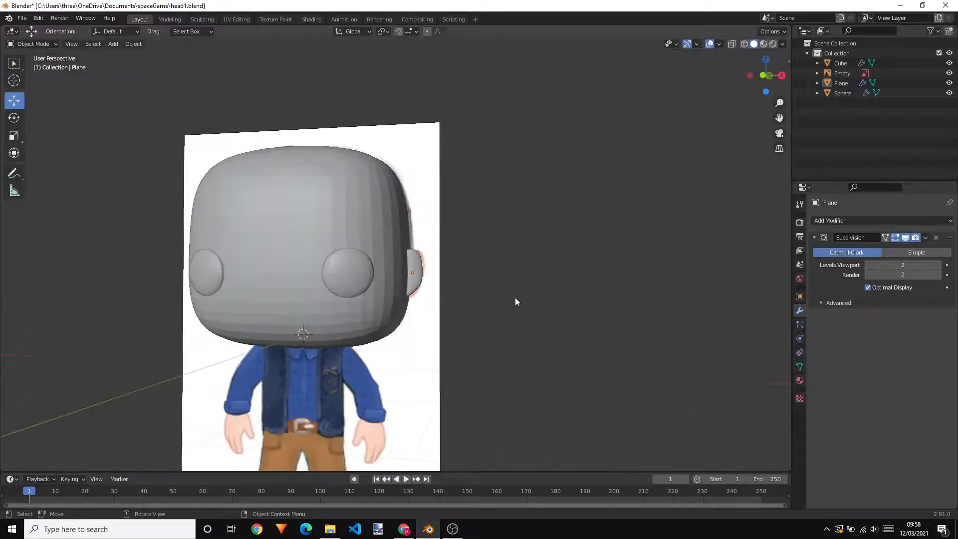
middle_drag(515, 301, 618, 269)
scroll(619, 266, up, 2)
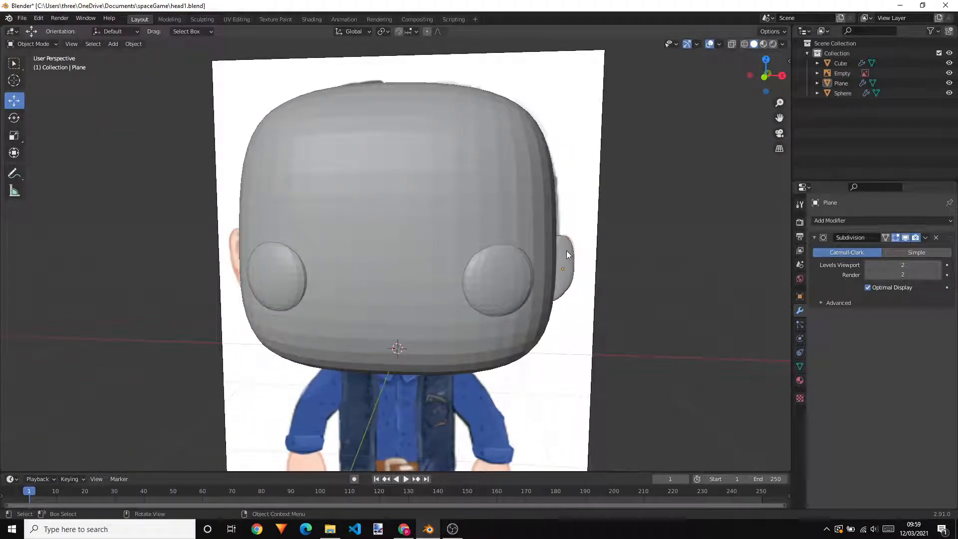
click(567, 250)
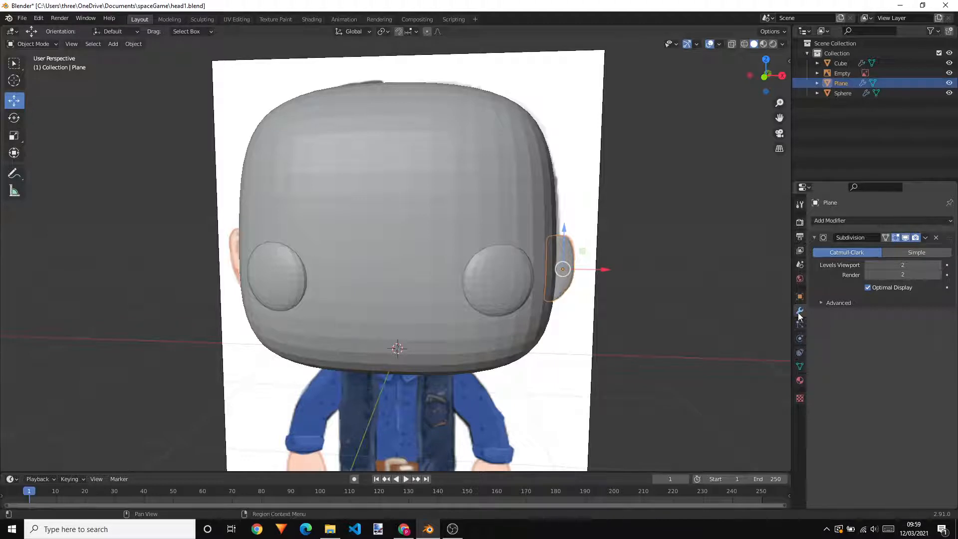
click(855, 221)
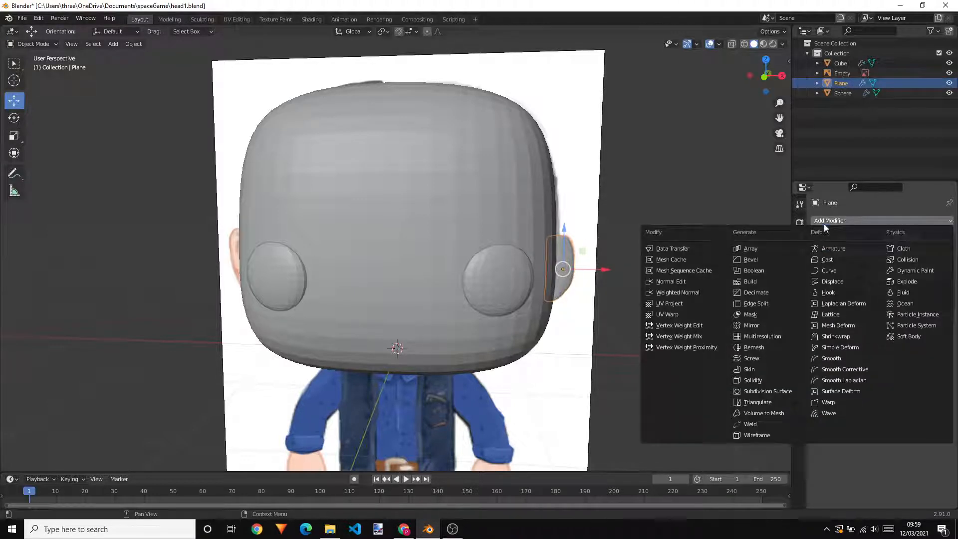
click(755, 326)
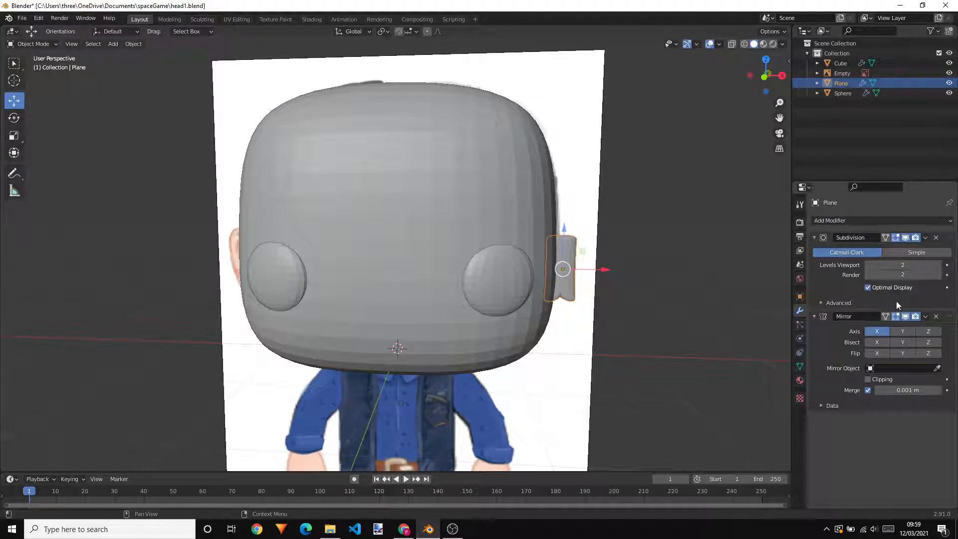
click(935, 370)
click(451, 182)
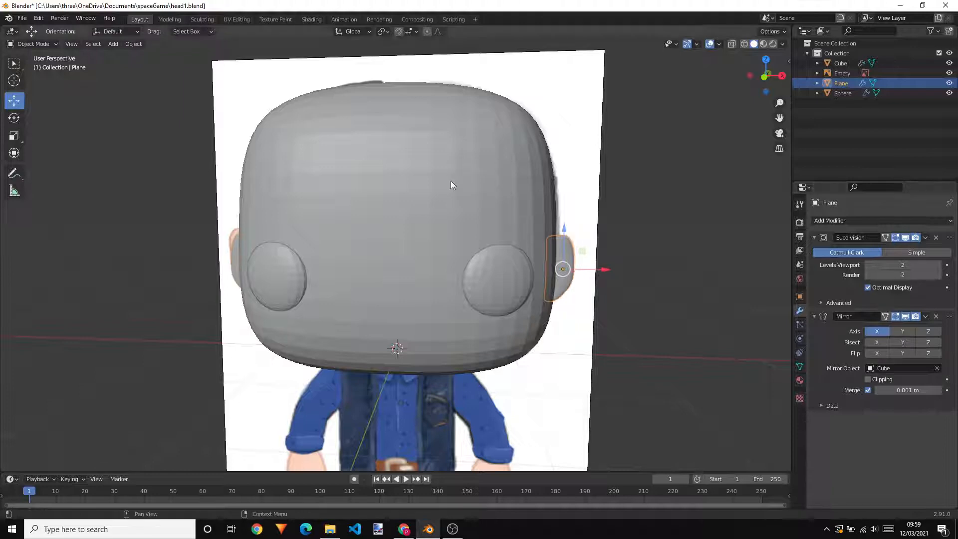
Examine both ears on the head from several angles for symmetry and fit with the reference image
middle_drag(408, 234, 375, 264)
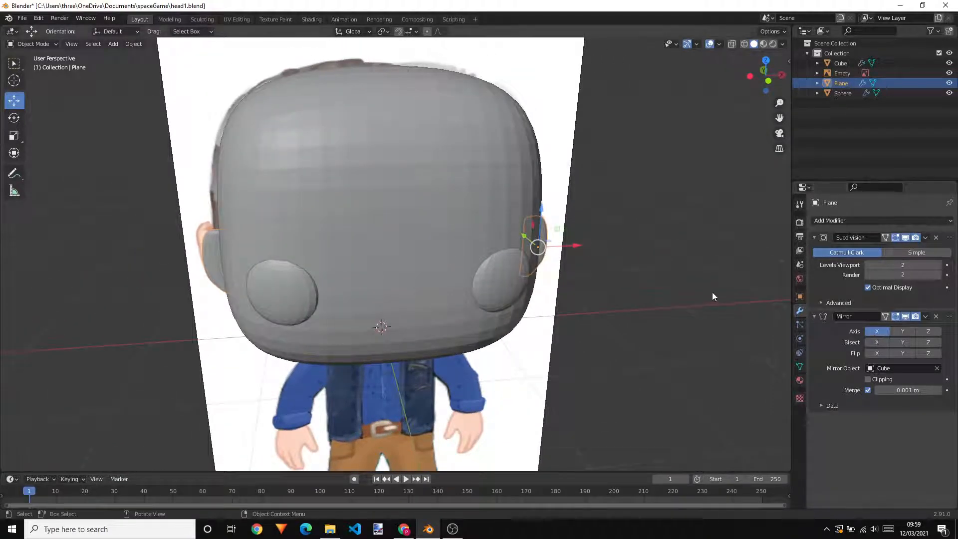
key(Tab)
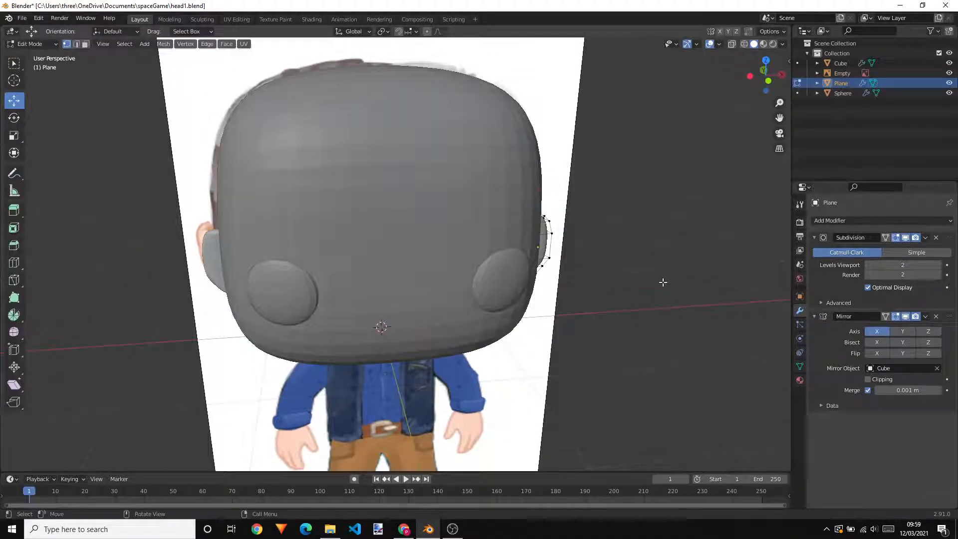
middle_drag(661, 289, 640, 275)
key(Tab)
scroll(641, 275, up, 1)
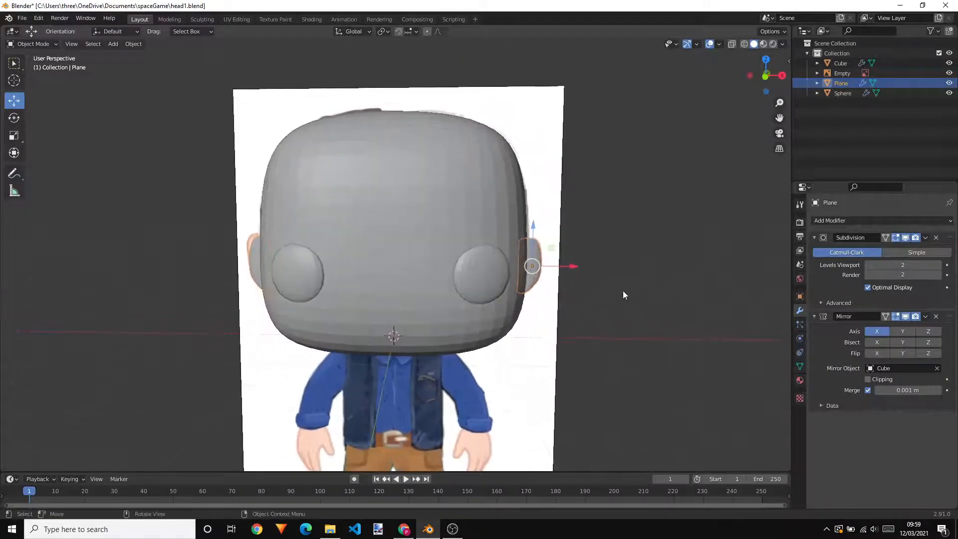
click(623, 291)
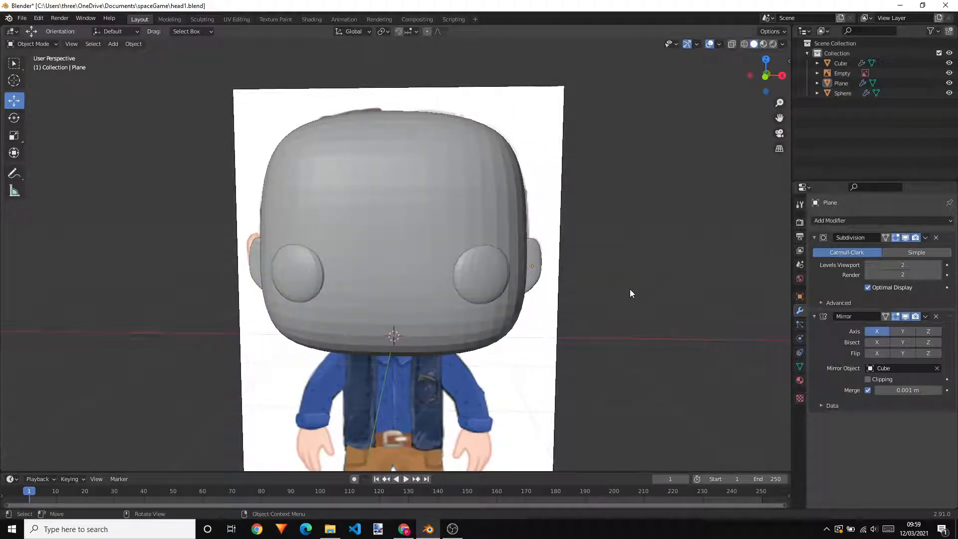
scroll(629, 289, down, 2)
middle_drag(614, 308, 558, 301)
scroll(556, 309, down, 1)
scroll(555, 305, up, 1)
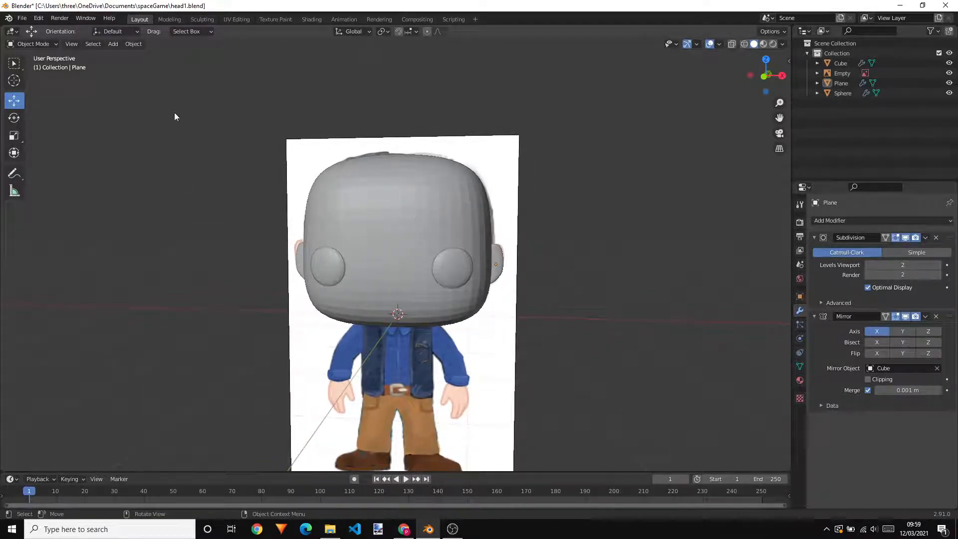
Add a cube mesh and move it forward and down, in front of the character's body below the head
click(114, 44)
mouse_move(114, 56)
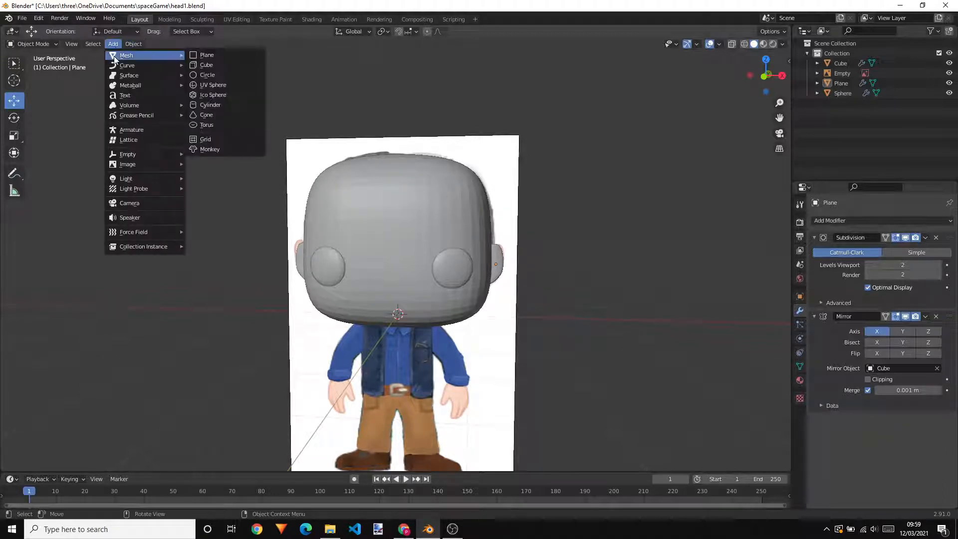
click(215, 66)
middle_drag(569, 318, 467, 360)
drag(433, 258, 451, 344)
drag(391, 291, 429, 403)
Scale the new cube uniformly to 0.458
middle_drag(430, 403, 550, 409)
key(s)
click(460, 408)
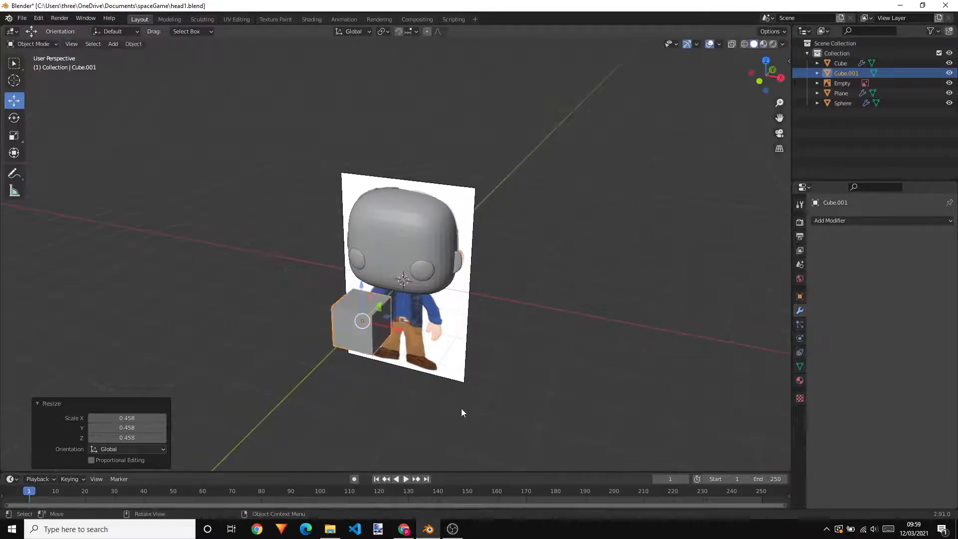
Rotate the new cube 45° around the global Z axis
middle_drag(461, 408, 487, 396)
text(rz)
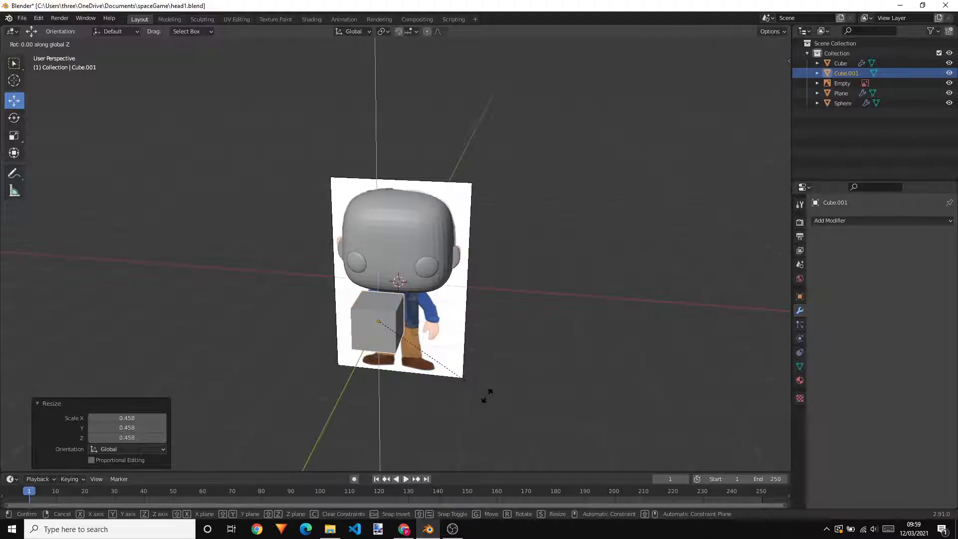
text(45)
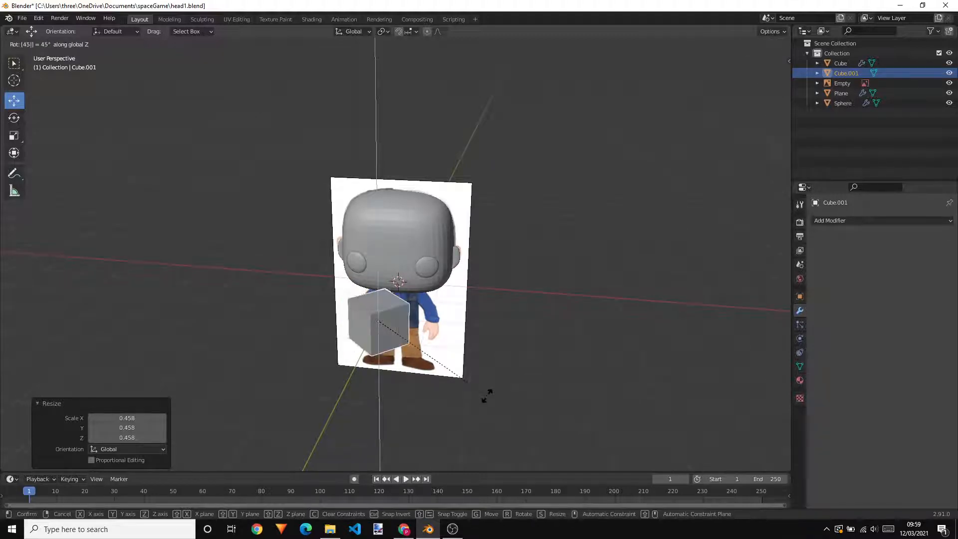
key(Return)
Tilt the new cube about 40.9° around the global X axis
middle_drag(478, 360, 344, 305)
scroll(343, 304, up, 2)
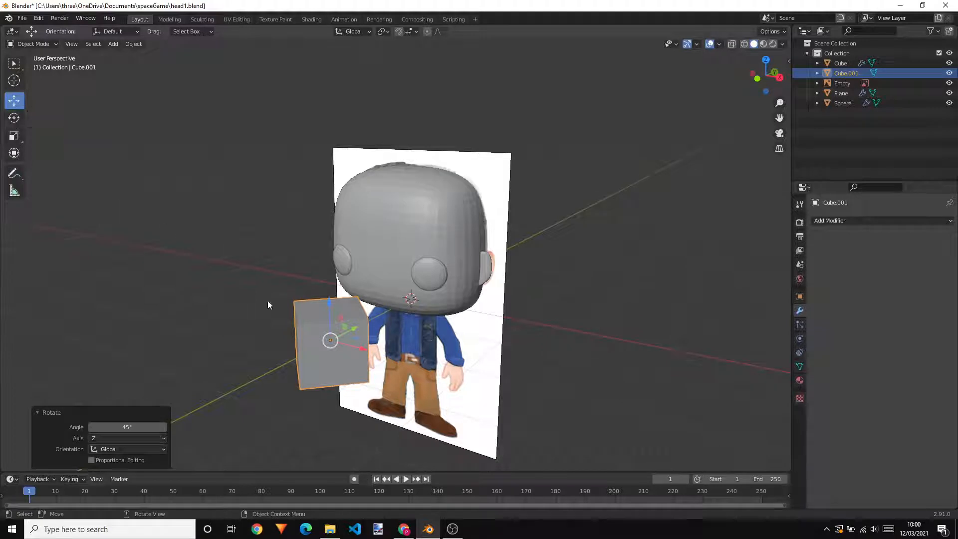
shift+middle_drag(423, 387, 438, 325)
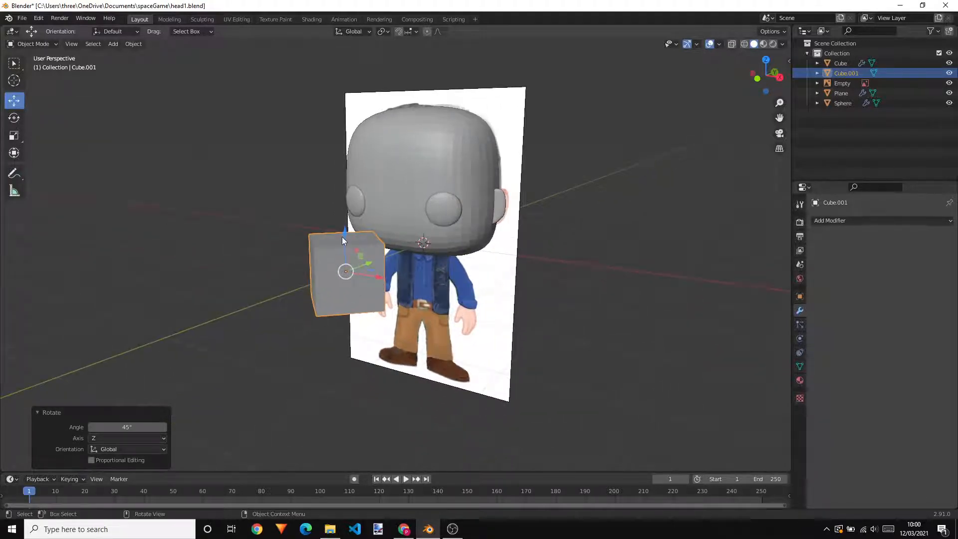
middle_drag(343, 228, 327, 264)
click(14, 117)
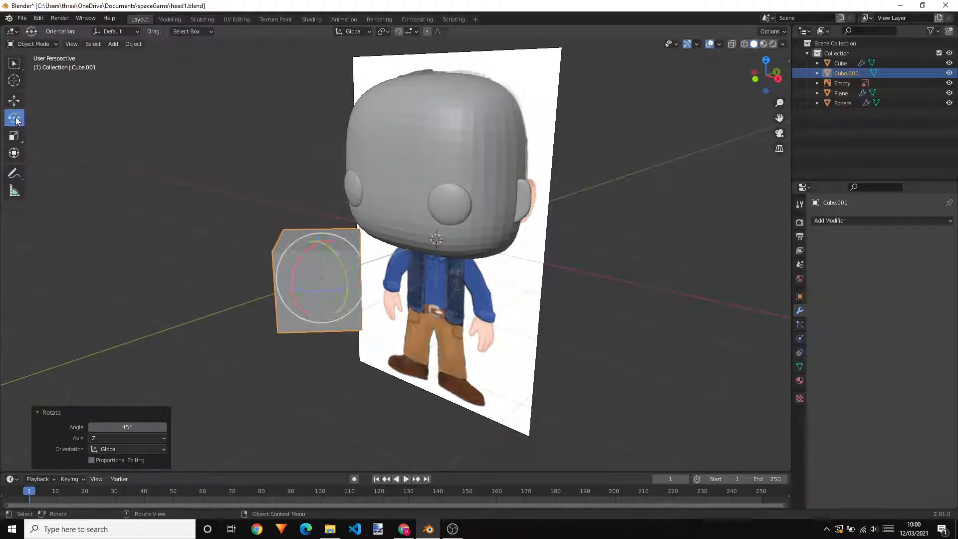
middle_drag(307, 214, 277, 255)
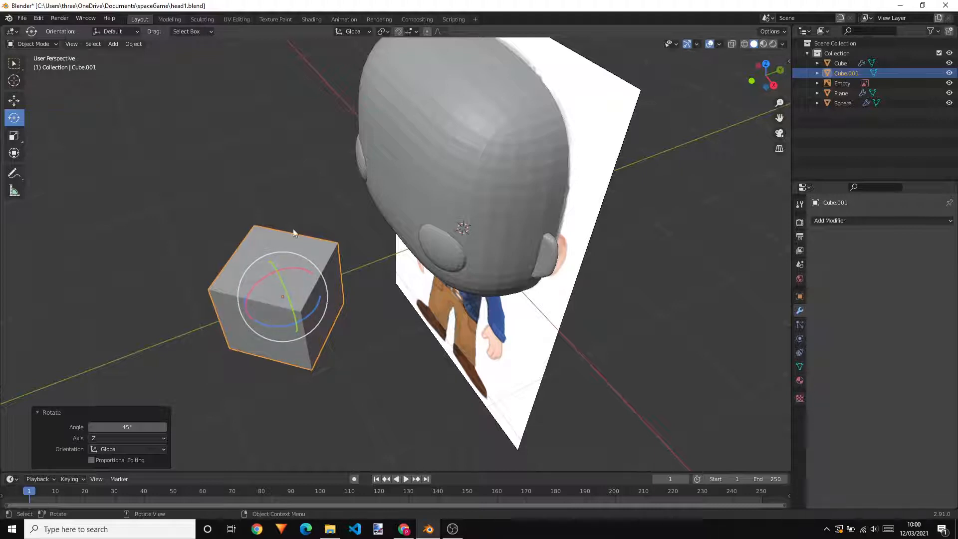
key(x)
click(281, 193)
middle_drag(324, 293, 334, 289)
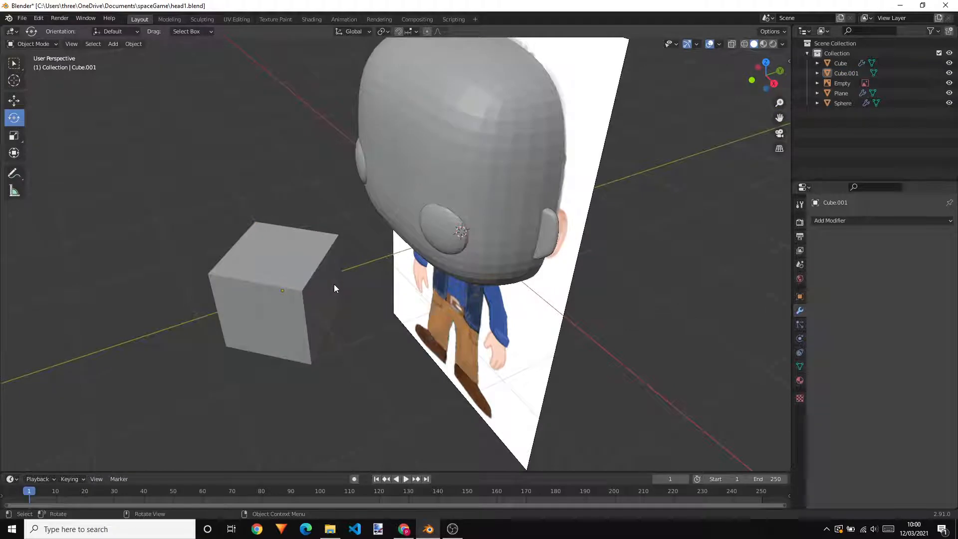
key(x)
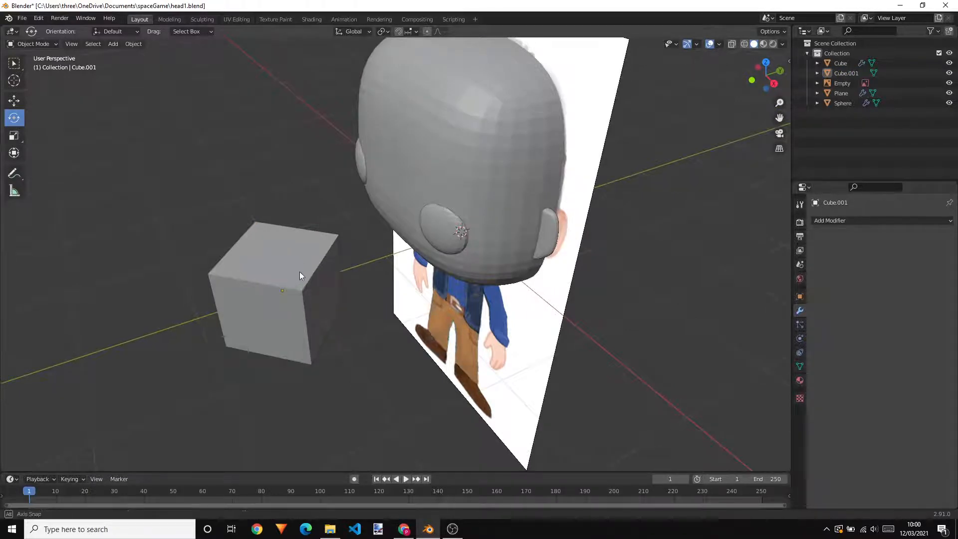
middle_drag(299, 272, 296, 257)
click(265, 253)
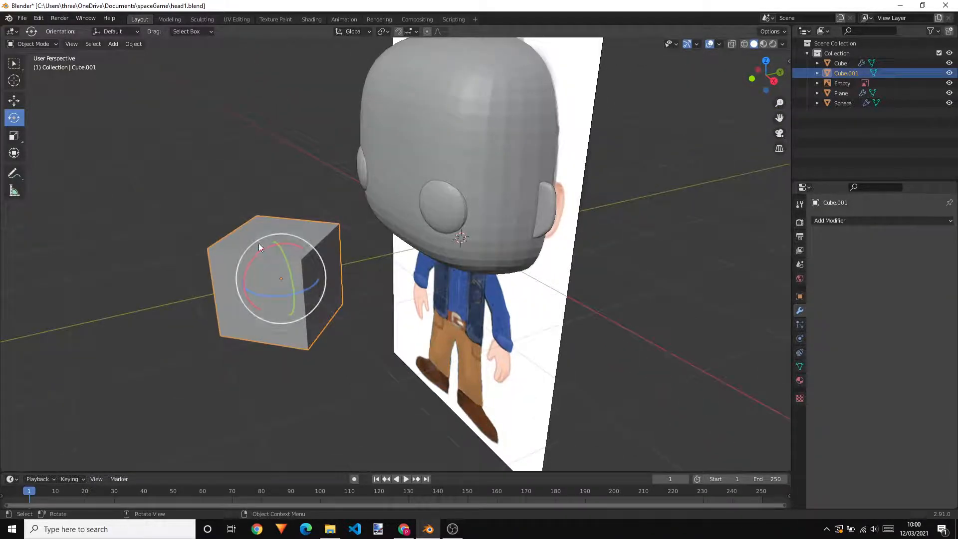
drag(269, 234, 223, 250)
key(x)
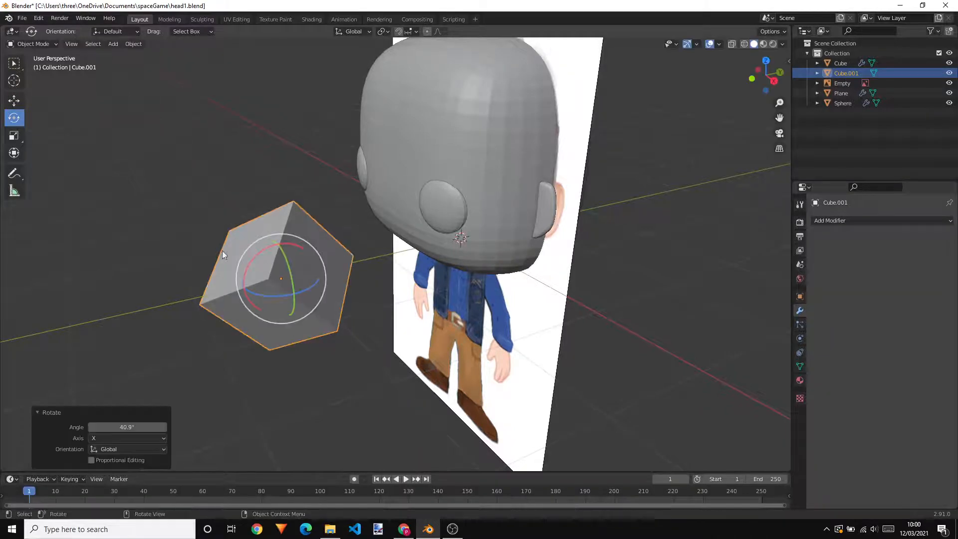
middle_drag(223, 250, 247, 262)
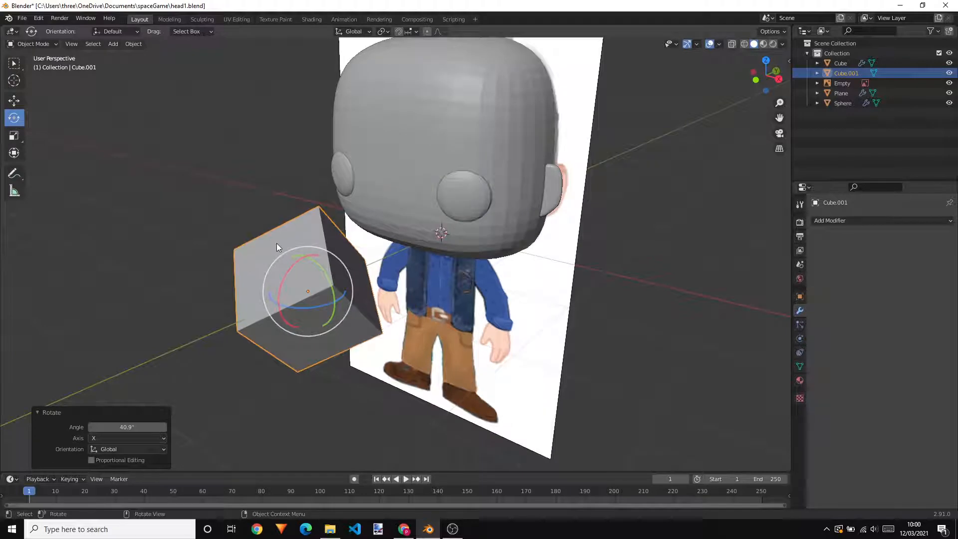
In Edit Mode, move the whole cube mesh up and back into the head so one corner protrudes between the eyes
key(Tab)
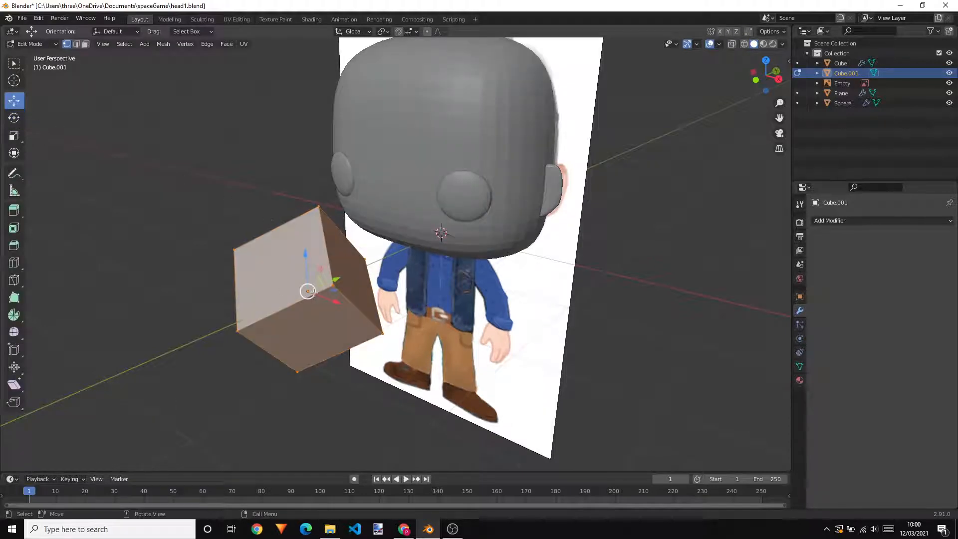
drag(332, 283, 428, 155)
middle_drag(428, 155, 467, 172)
scroll(419, 155, up, 3)
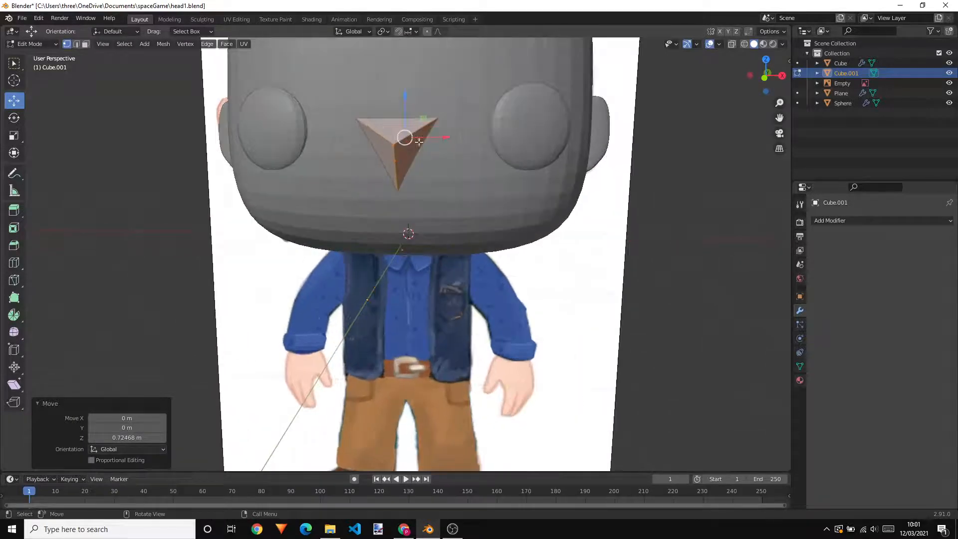
drag(407, 108, 407, 101)
middle_drag(488, 170, 399, 197)
drag(509, 131, 522, 130)
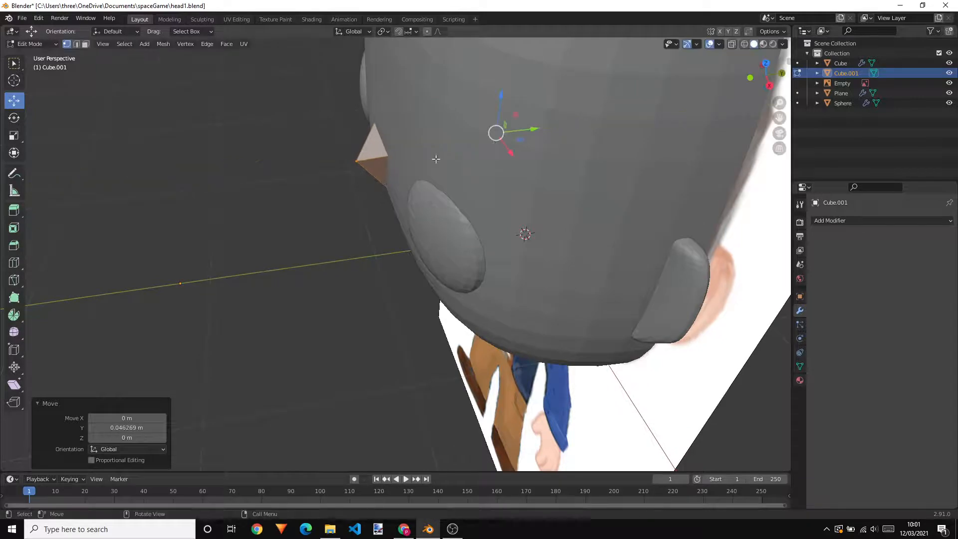
middle_drag(522, 131, 458, 142)
Pull the cube mesh about 1.19 m forward out of the head and scale it uniformly to 0.305
drag(509, 119, 313, 149)
scroll(312, 148, down, 2)
key(s)
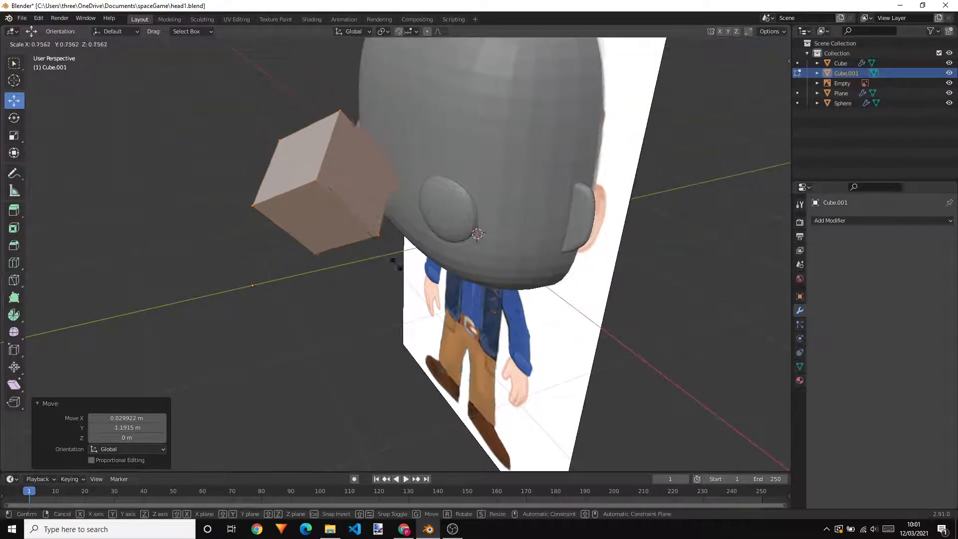
click(326, 228)
mouse_move(381, 177)
middle_down()
mouse_move(394, 174)
mouse_move(378, 178)
middle_up()
Move the reduced mesh about 0.65 m back along Y so only its corner protrudes from the face as a nose
key(g)
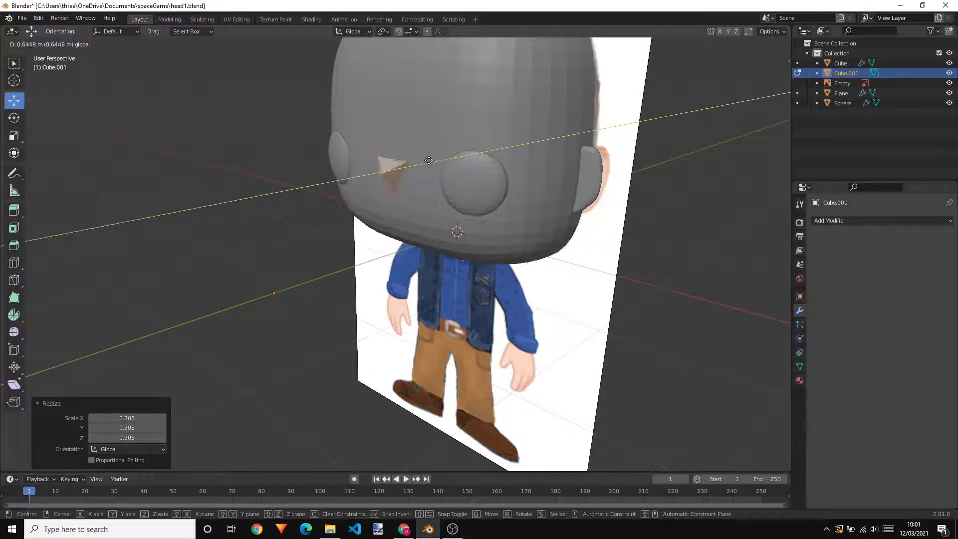
click(428, 160)
middle_drag(429, 160, 495, 153)
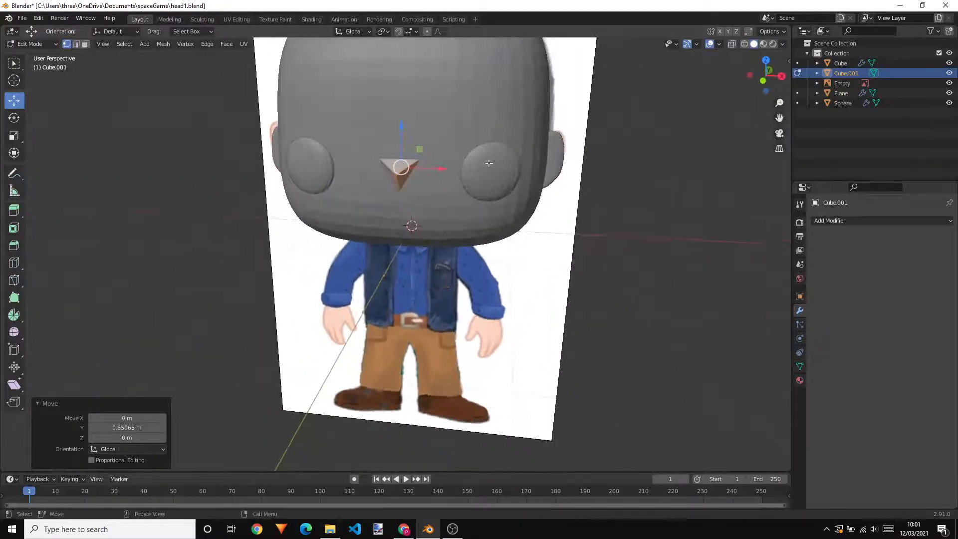
scroll(462, 115, up, 2)
shift+middle_drag(456, 115, 431, 174)
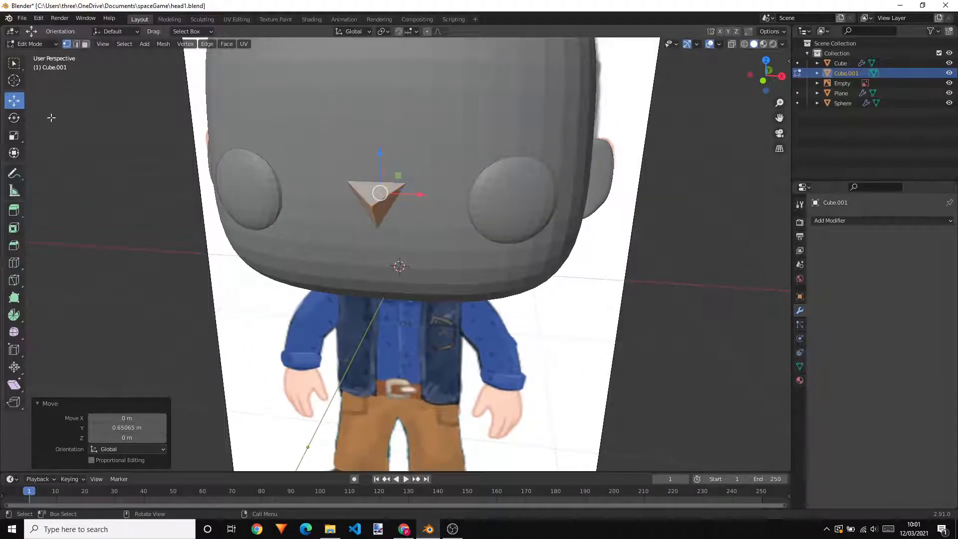
middle_drag(52, 118, 120, 125)
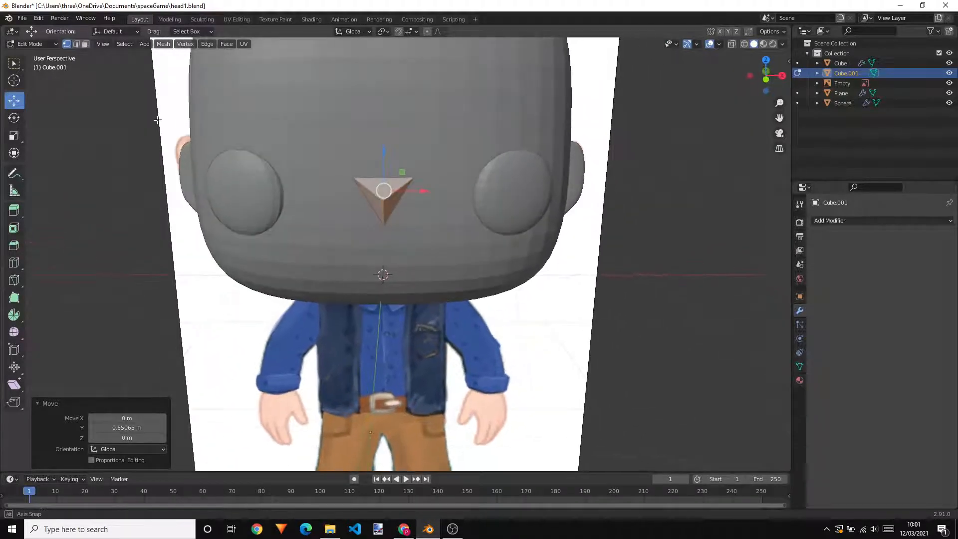
Rotate the nose mesh 180° around the global Y axis
click(14, 118)
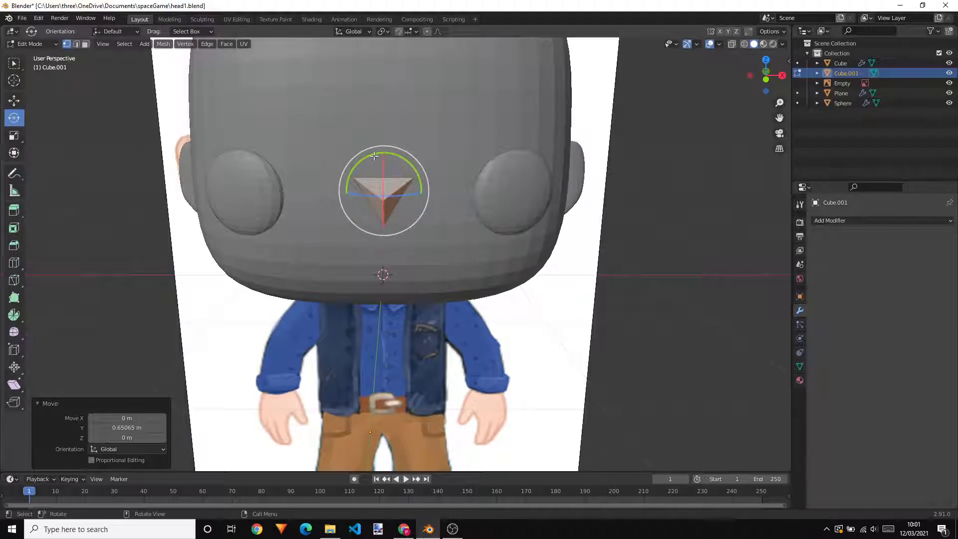
middle_drag(445, 186, 452, 191)
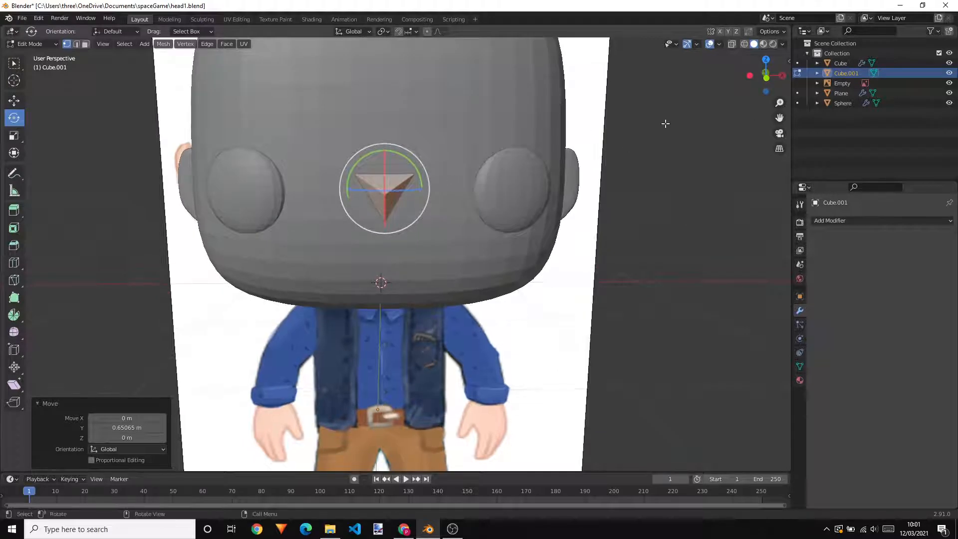
key(r)
key(y)
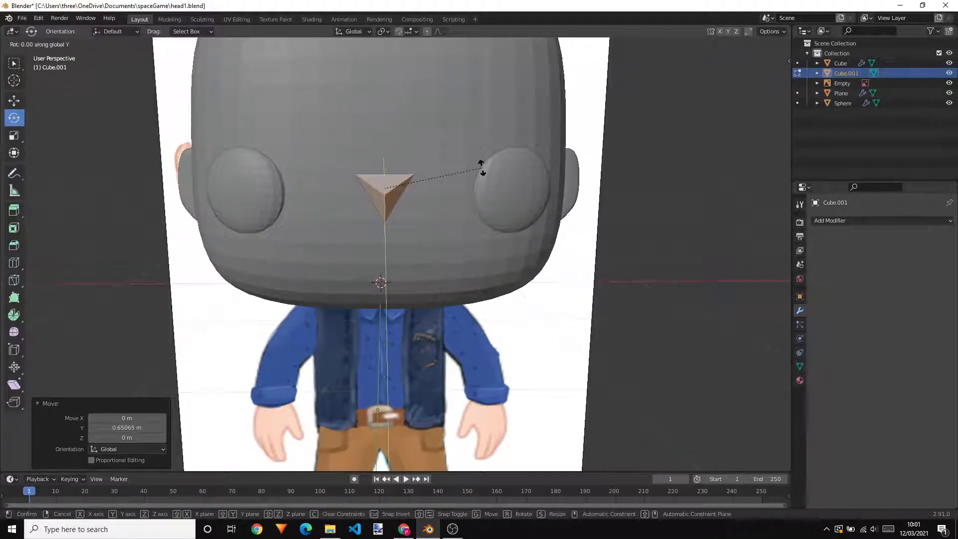
text(180)
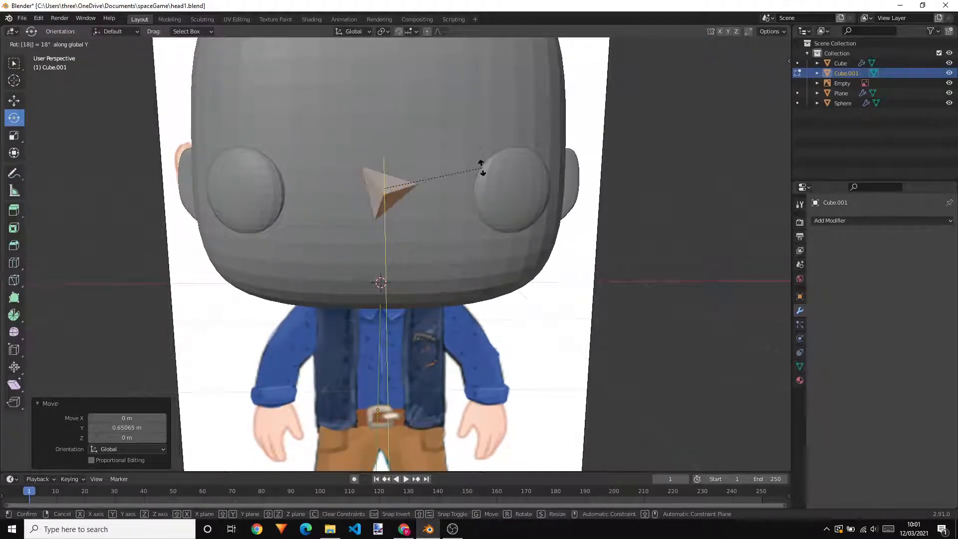
key(Return)
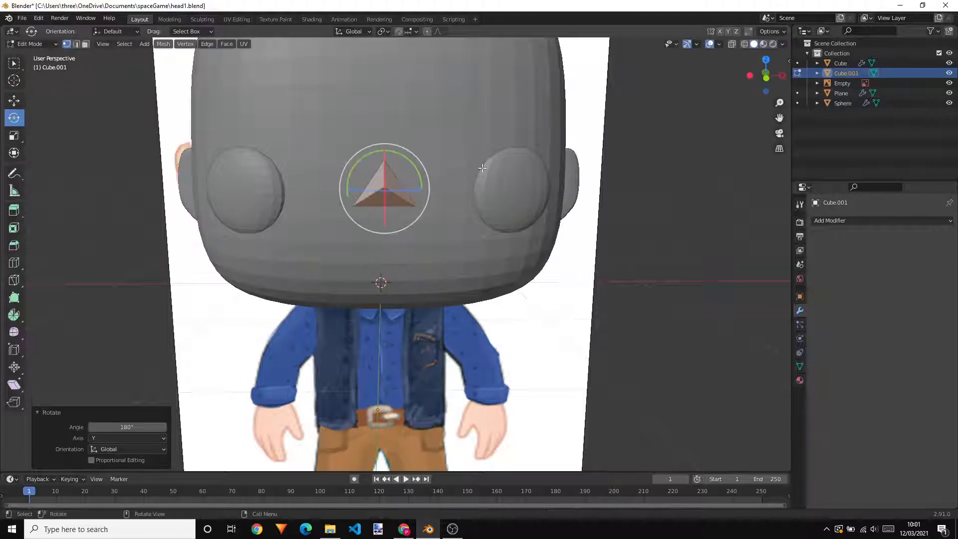
Lower the nose's front tip vertex about 0.09 m along the Z axis
middle_drag(449, 195, 440, 184)
middle_drag(541, 156, 487, 182)
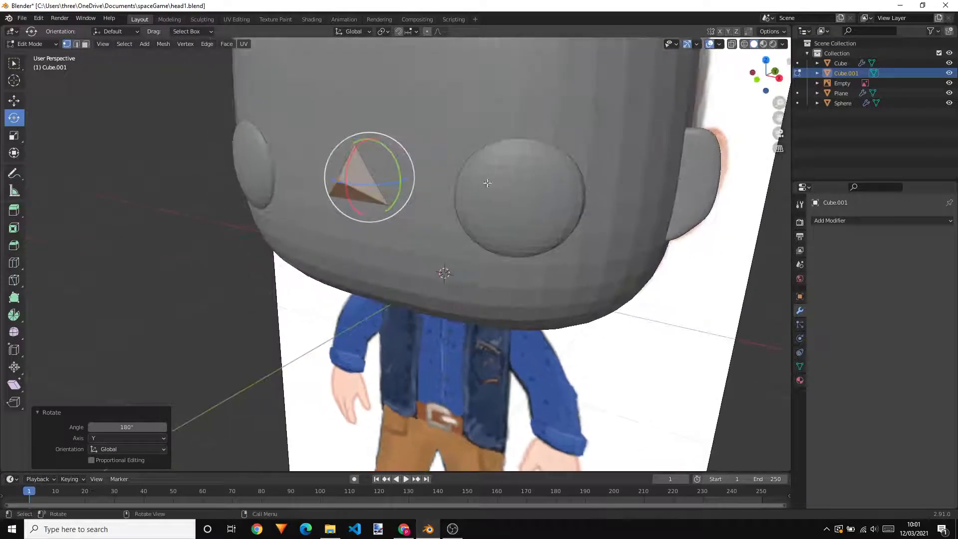
click(14, 63)
click(343, 184)
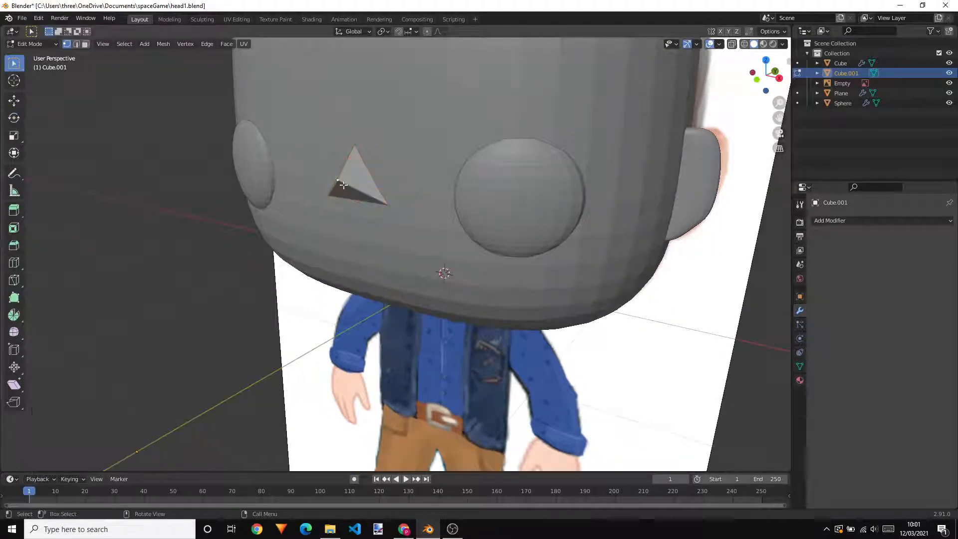
mouse_move(352, 184)
middle_down()
mouse_move(369, 185)
mouse_move(349, 190)
mouse_move(361, 188)
middle_up()
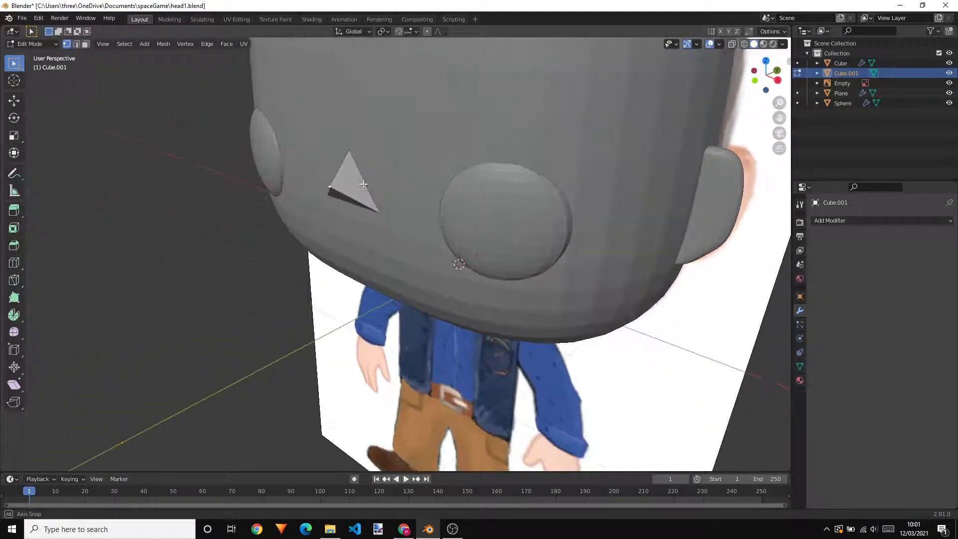
click(15, 101)
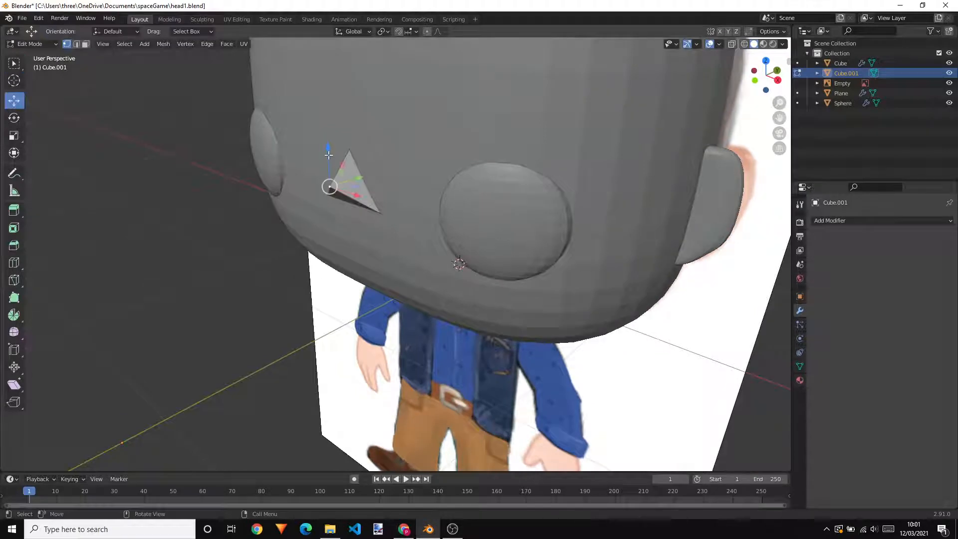
drag(328, 155, 327, 176)
middle_drag(327, 175, 372, 165)
Turn on X-Ray display, view the nose from the front against the reference image, and return to Object Mode
click(733, 44)
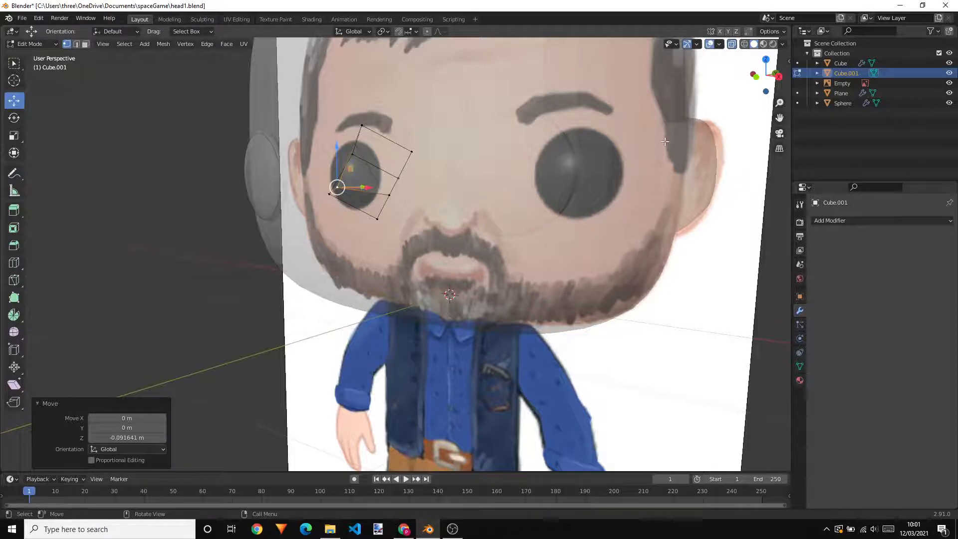
key(KP_1)
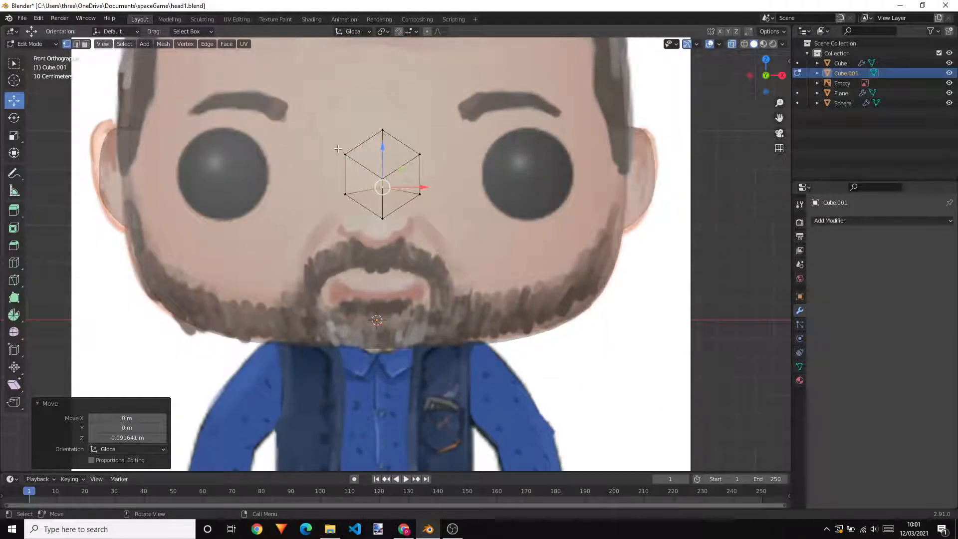
key(Tab)
click(396, 176)
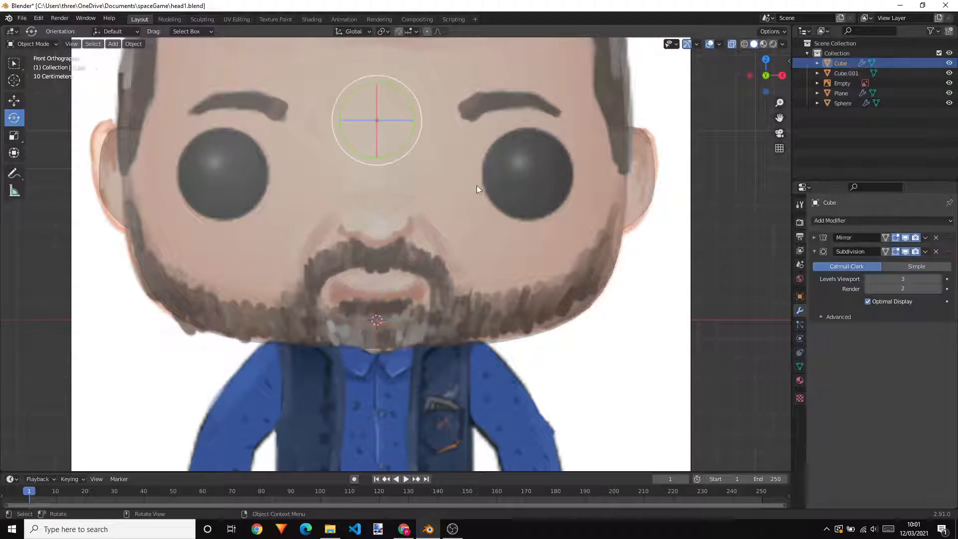
key(Tab)
middle_drag(660, 202, 616, 230)
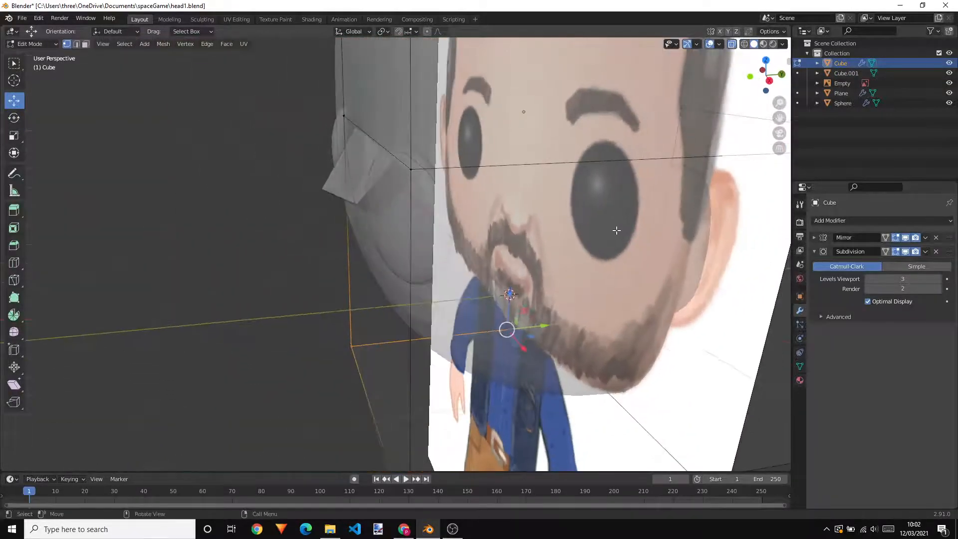
click(334, 185)
key(Tab)
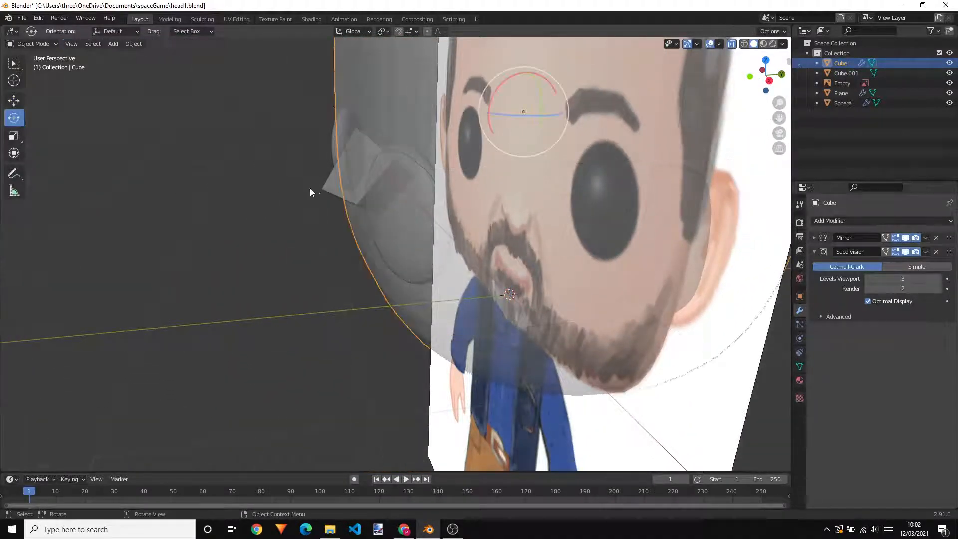
click(257, 186)
Select the nose cube and move it down along Z in front view to match the nose in the reference image
click(334, 185)
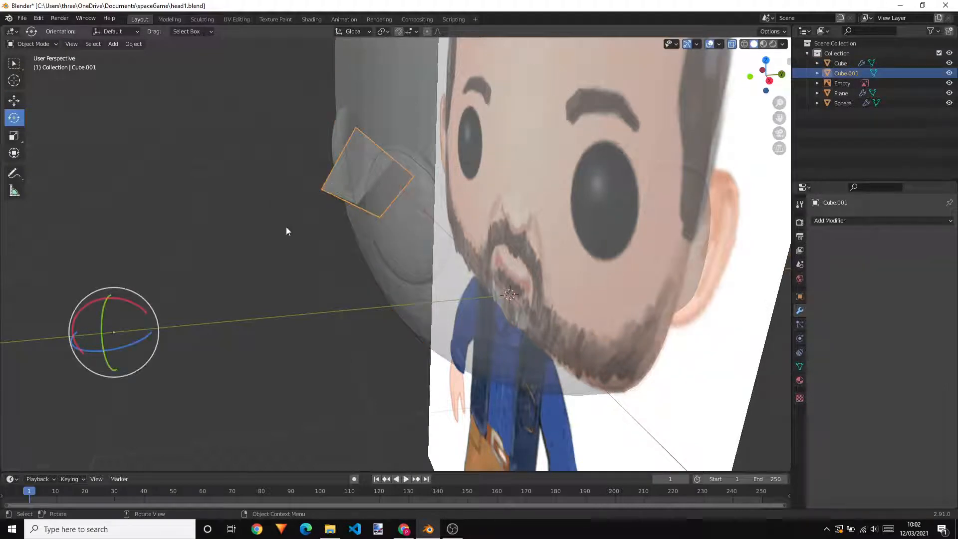
key(KP_1)
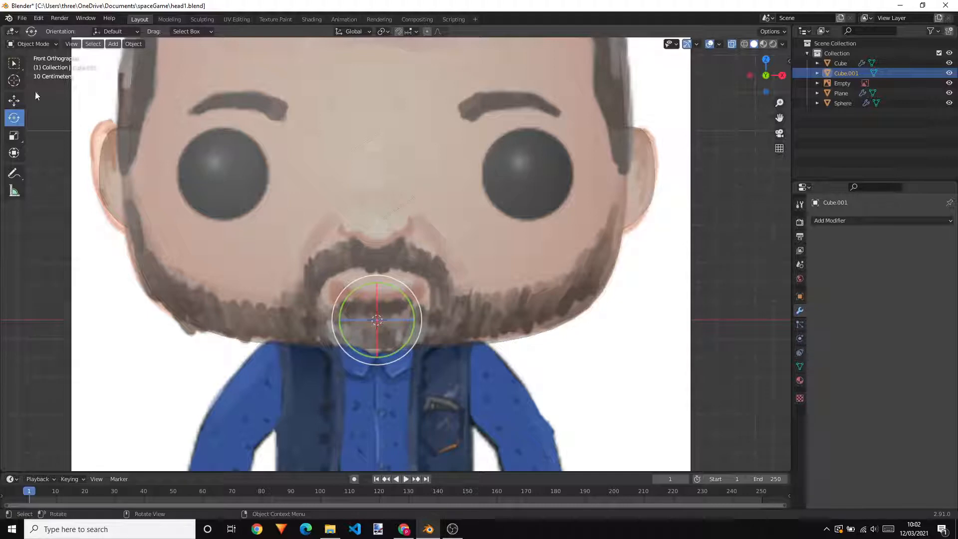
click(14, 101)
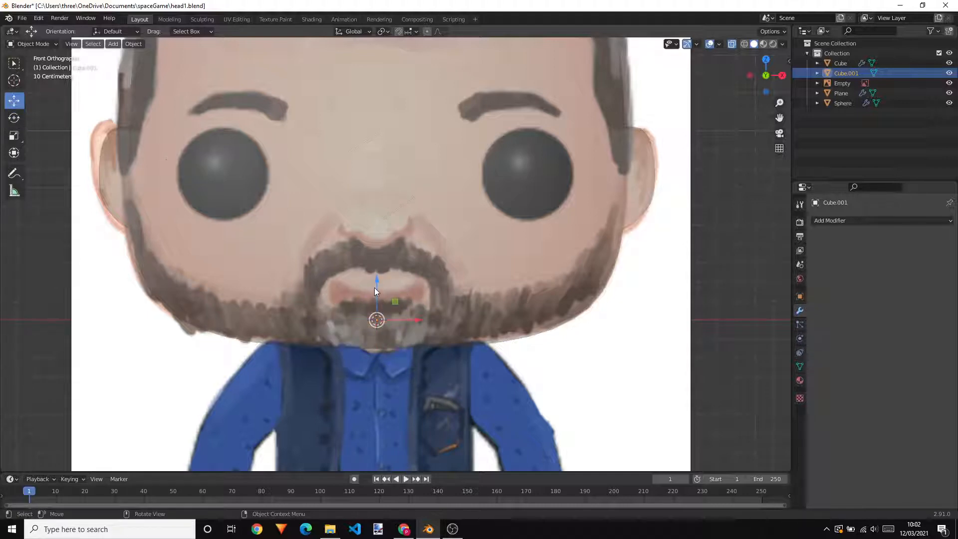
drag(374, 287, 377, 325)
scroll(423, 223, up, 4)
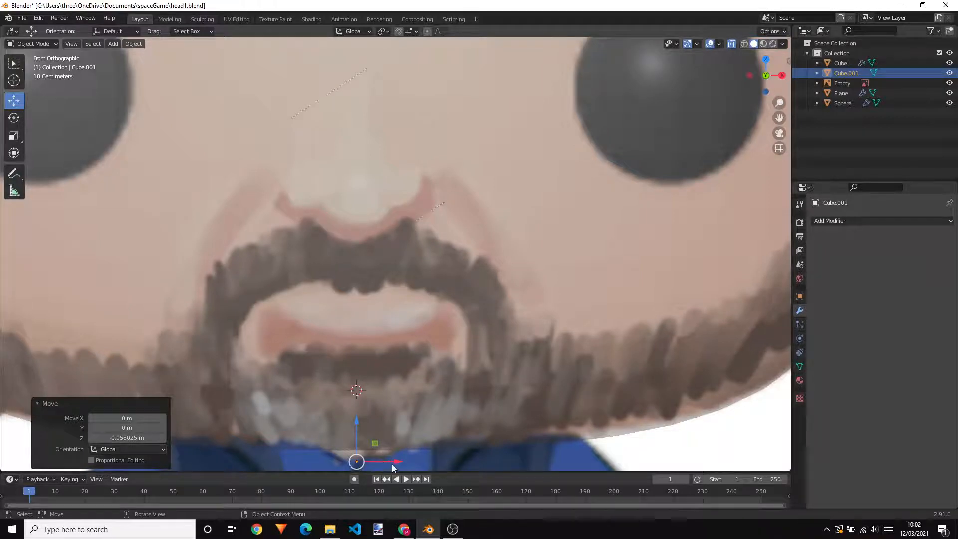
Shift the nose cube about 0.028 m along negative X to match the reference, and turn off X-Ray display
drag(393, 462, 386, 462)
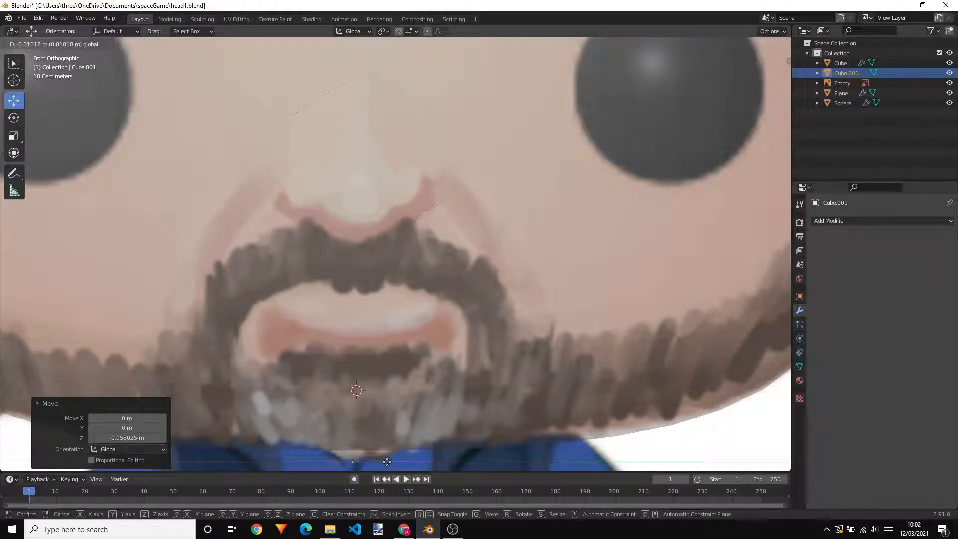
drag(380, 461, 380, 461)
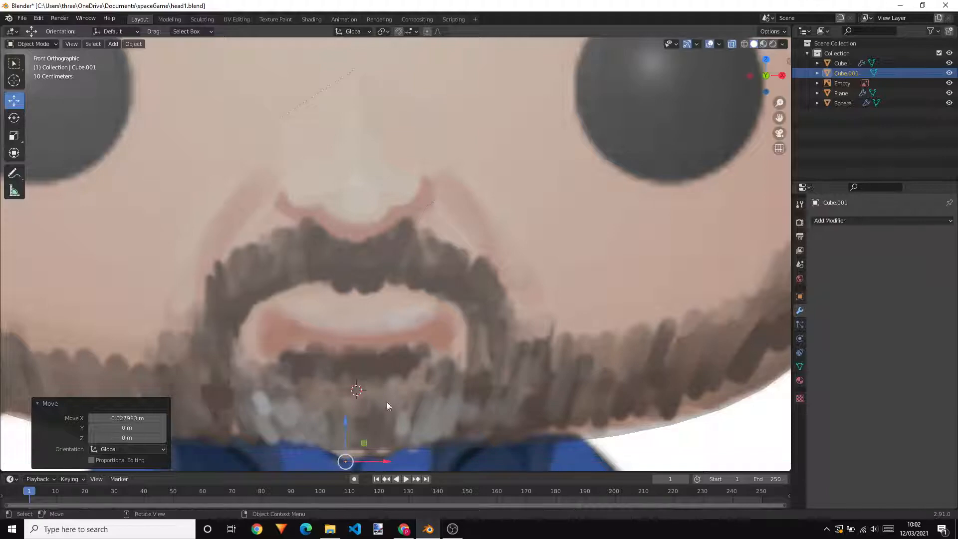
click(731, 45)
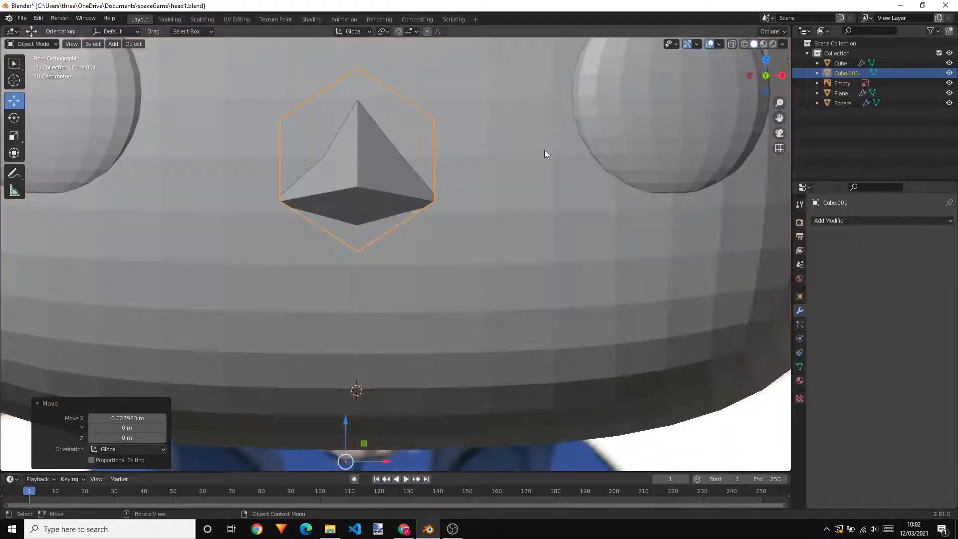
Rename the head's Cube object as Head and hide it in the viewport
scroll(545, 153, down, 5)
middle_drag(580, 242, 537, 268)
scroll(522, 164, up, 2)
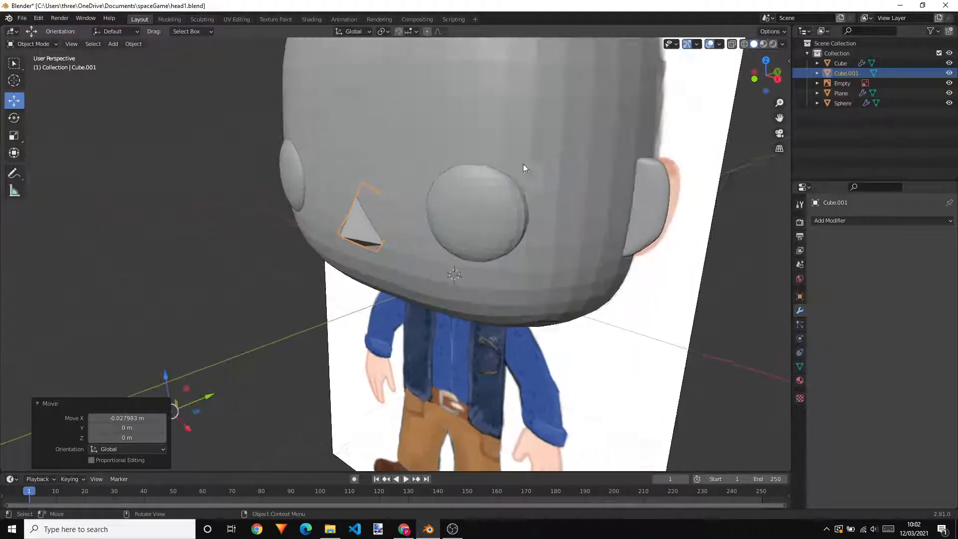
scroll(528, 191, down, 1)
click(549, 126)
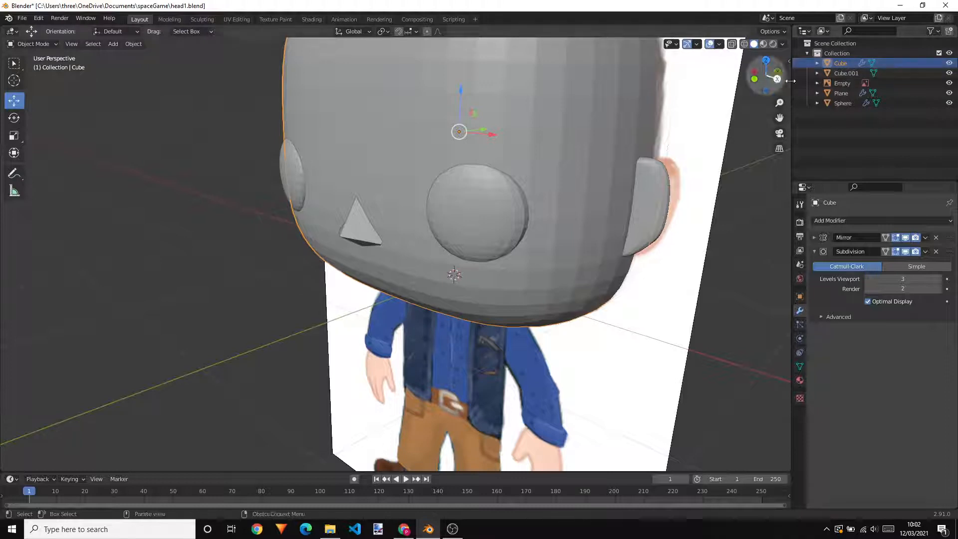
double_click(843, 64)
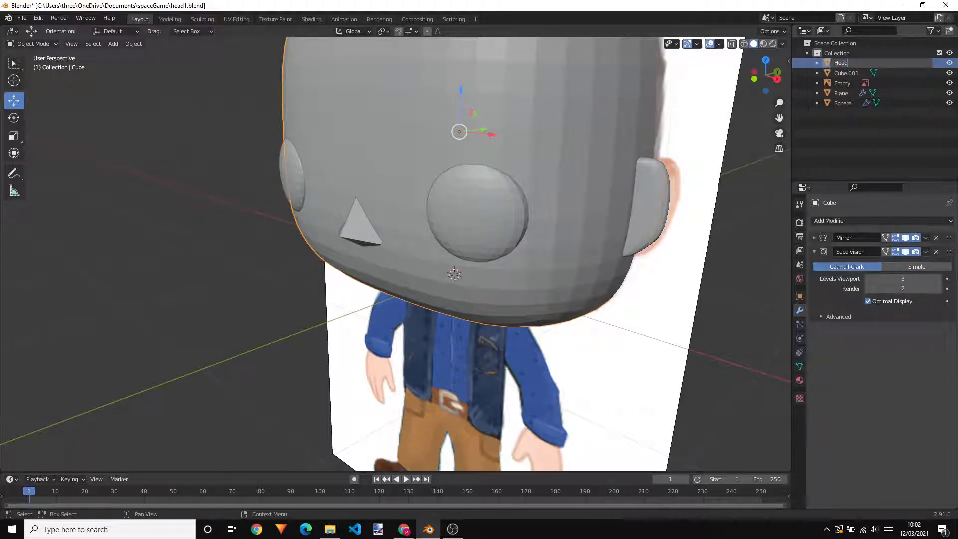
key(Return)
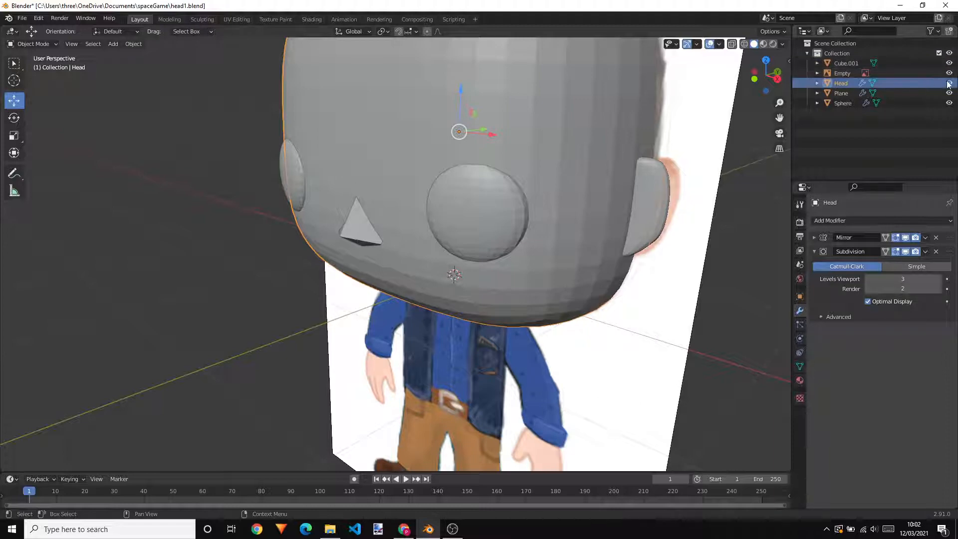
click(948, 82)
middle_drag(659, 193, 590, 158)
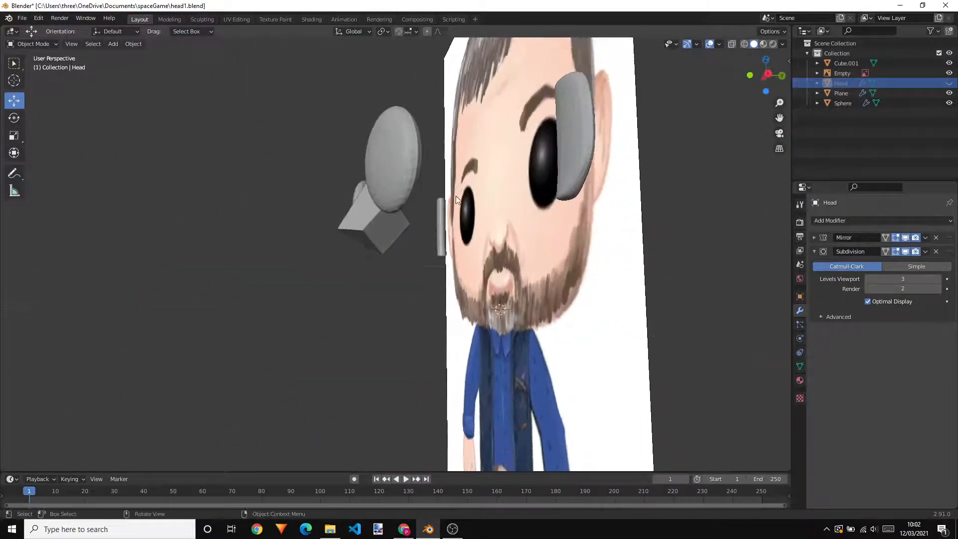
Rename the reference image's Empty object as PIC and hide it in the viewport
click(385, 228)
middle_drag(454, 244, 444, 220)
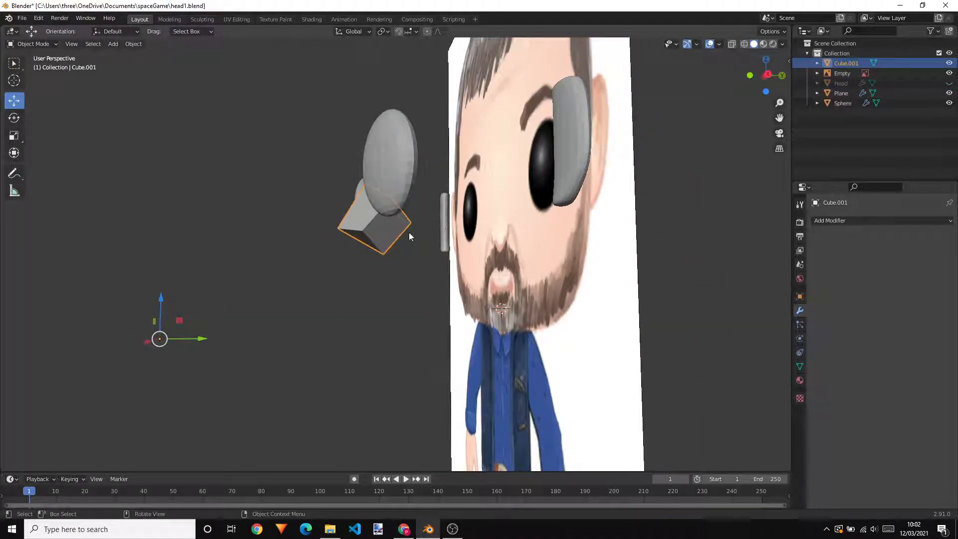
click(856, 73)
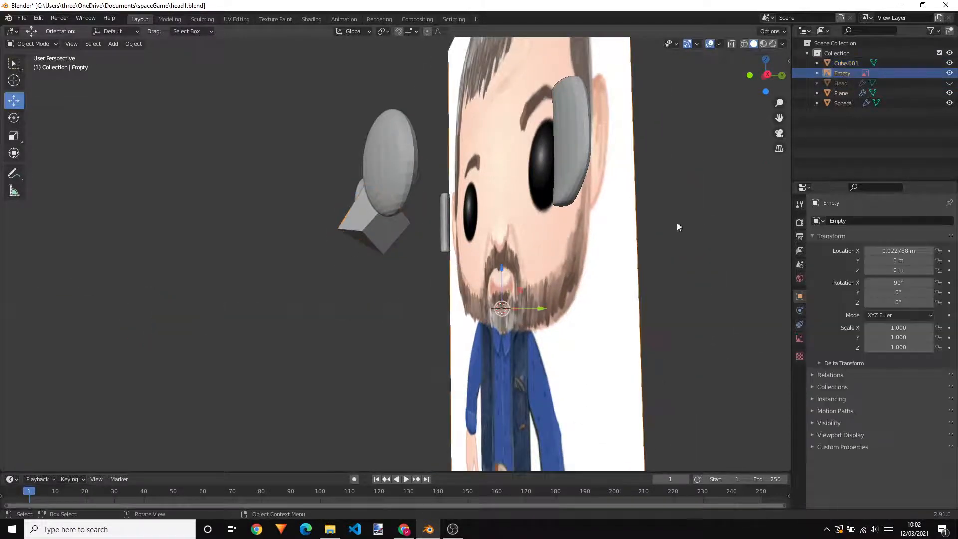
double_click(846, 73)
text(h)
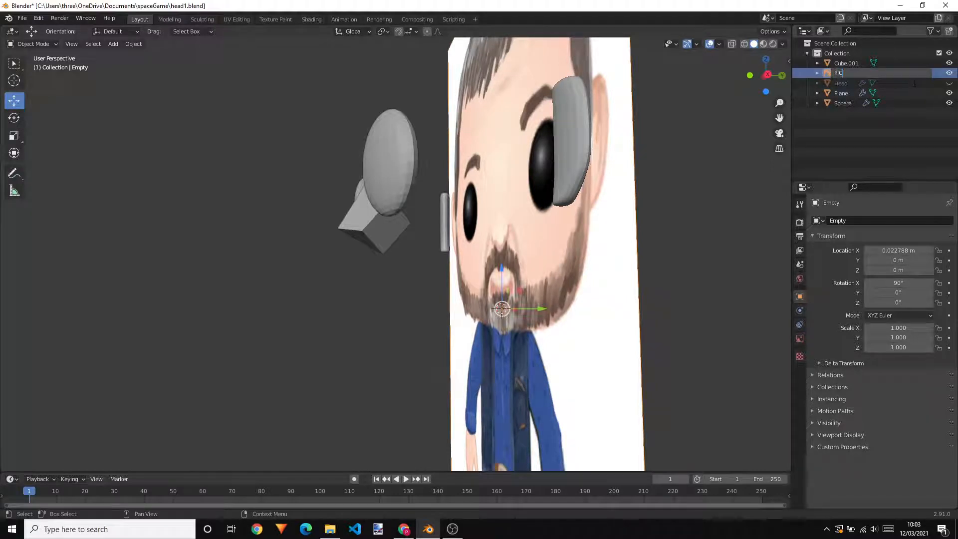
text(IC)
key(Return)
middle_drag(653, 176, 450, 209)
click(950, 83)
Enter Edit Mode on the nose cube, select its back faces that lie inside the head, and delete them
click(412, 211)
key(Tab)
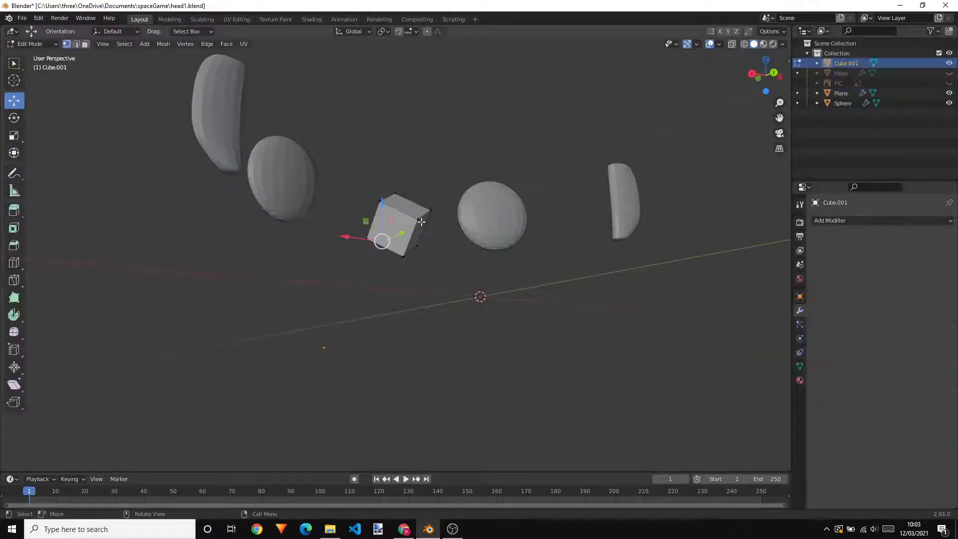
click(409, 209)
scroll(446, 227, up, 2)
mouse_move(470, 187)
middle_down()
mouse_move(469, 203)
mouse_move(475, 196)
middle_up()
key(Tab)
key(Tab)
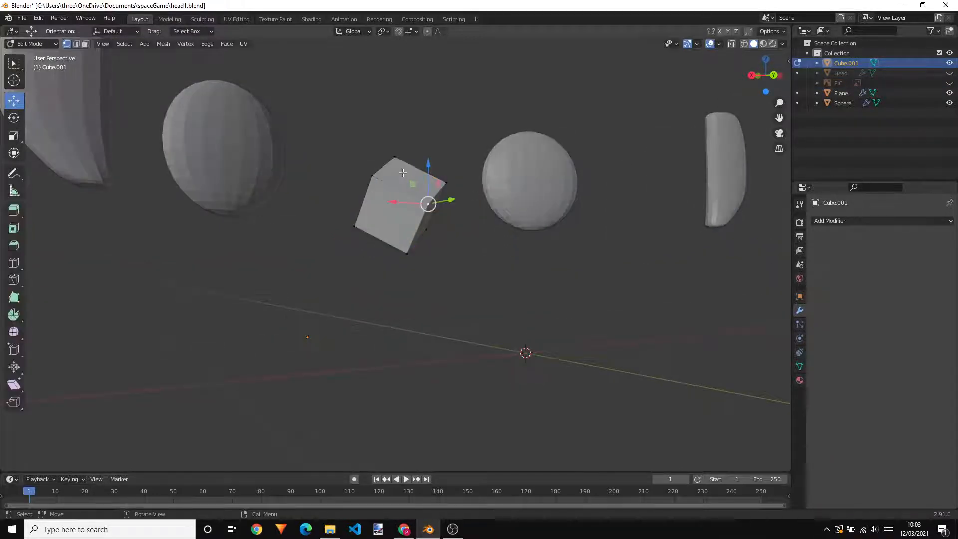
key(3)
click(402, 174)
key(a)
middle_drag(397, 199, 663, 258)
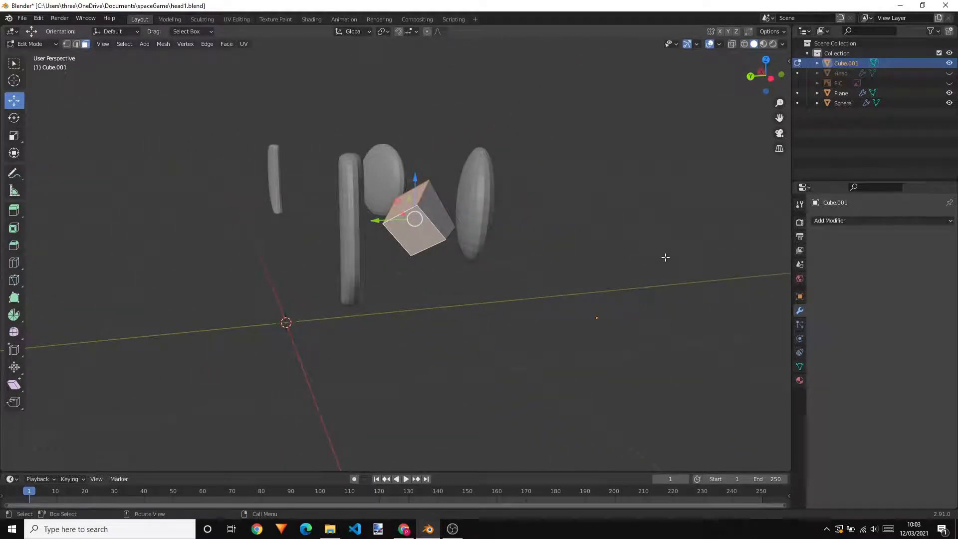
key(x)
click(636, 256)
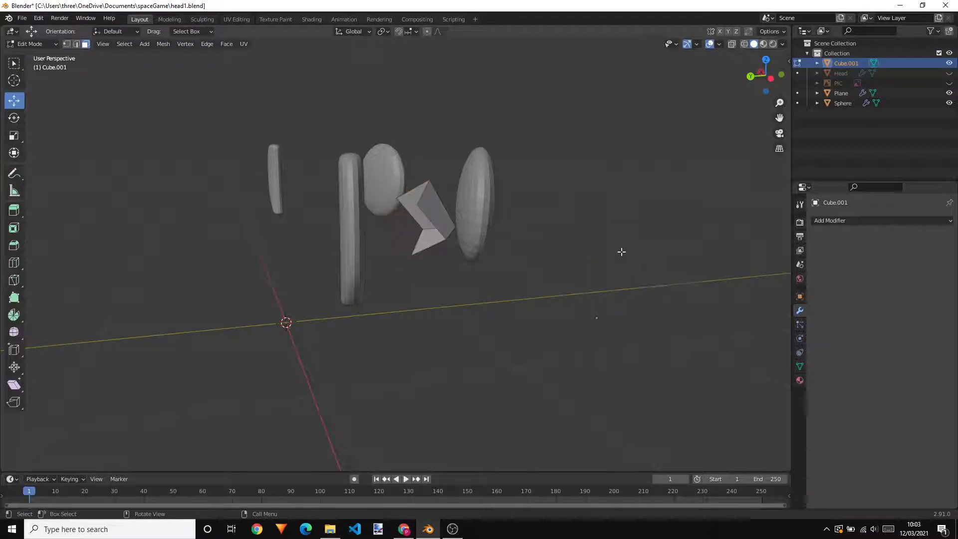
Add a Subdivision Surface modifier to the nose
middle_drag(621, 251, 405, 199)
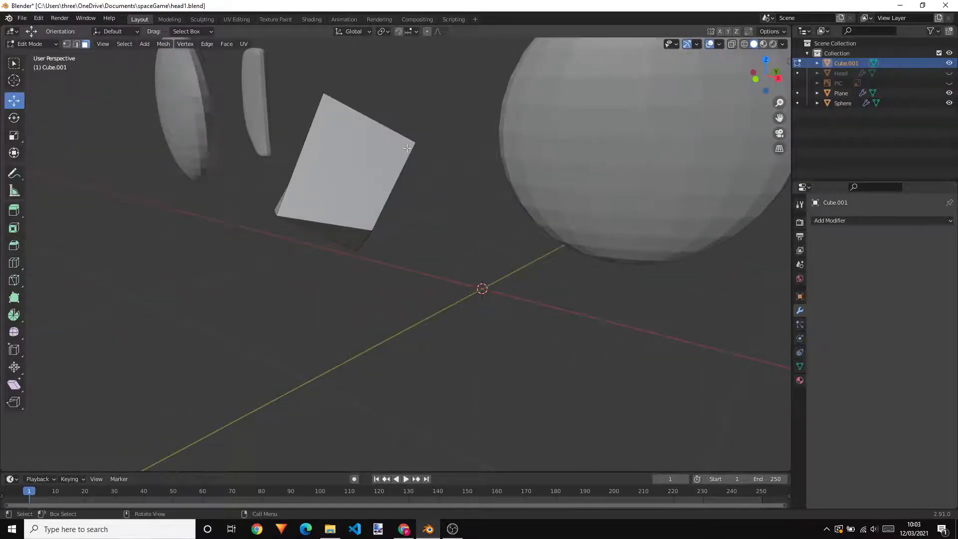
middle_drag(407, 148, 434, 171)
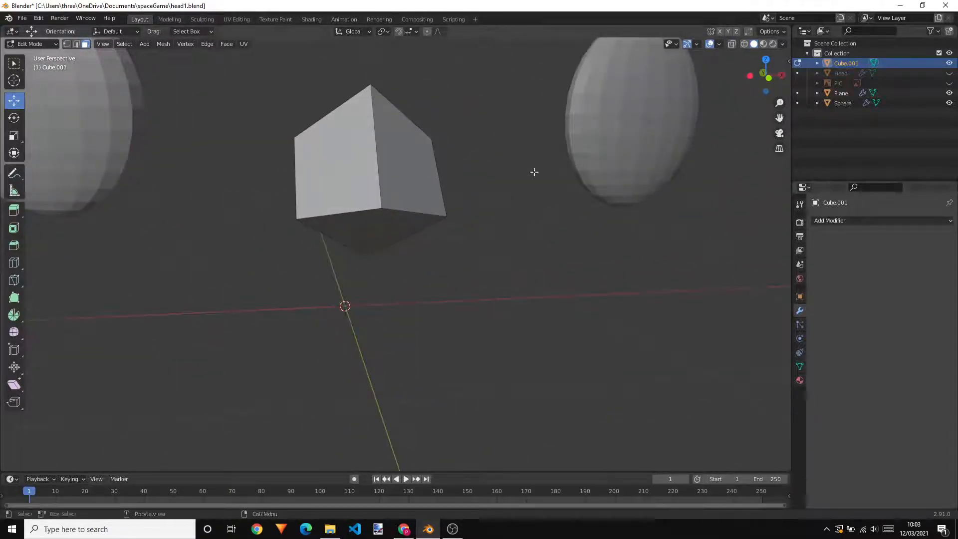
click(822, 221)
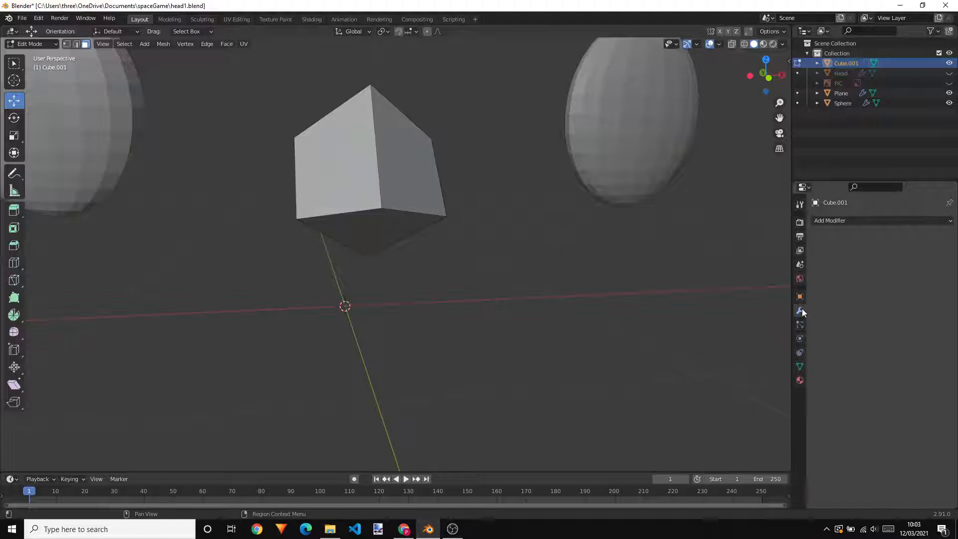
click(851, 222)
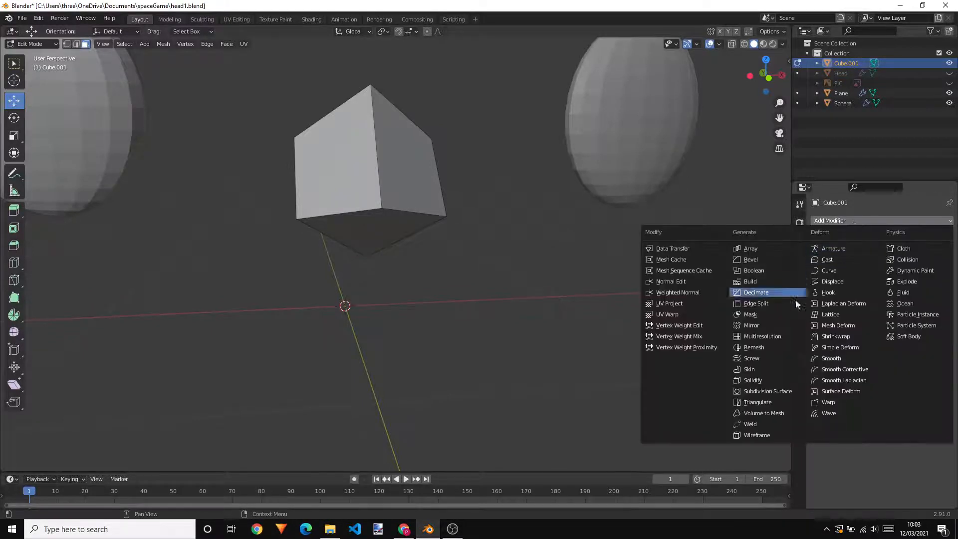
click(776, 392)
Unhide the Head object, view the nose against it, and return to Object Mode
middle_drag(686, 326, 622, 302)
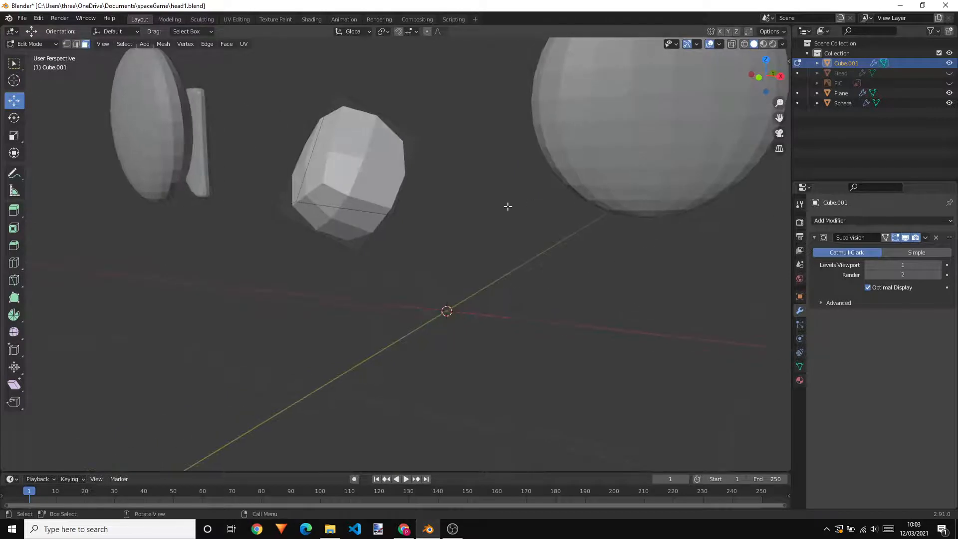
middle_drag(507, 208, 528, 218)
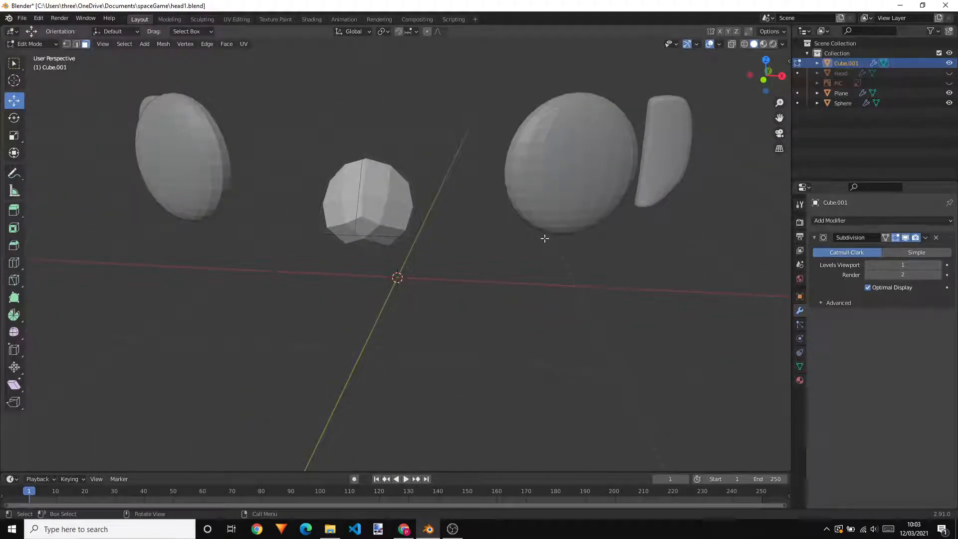
click(949, 72)
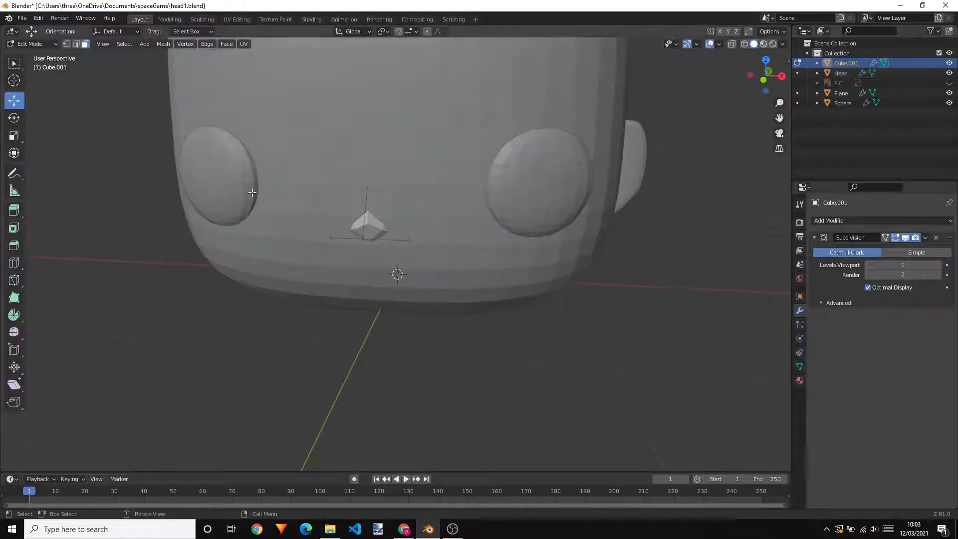
middle_drag(125, 175, 234, 289)
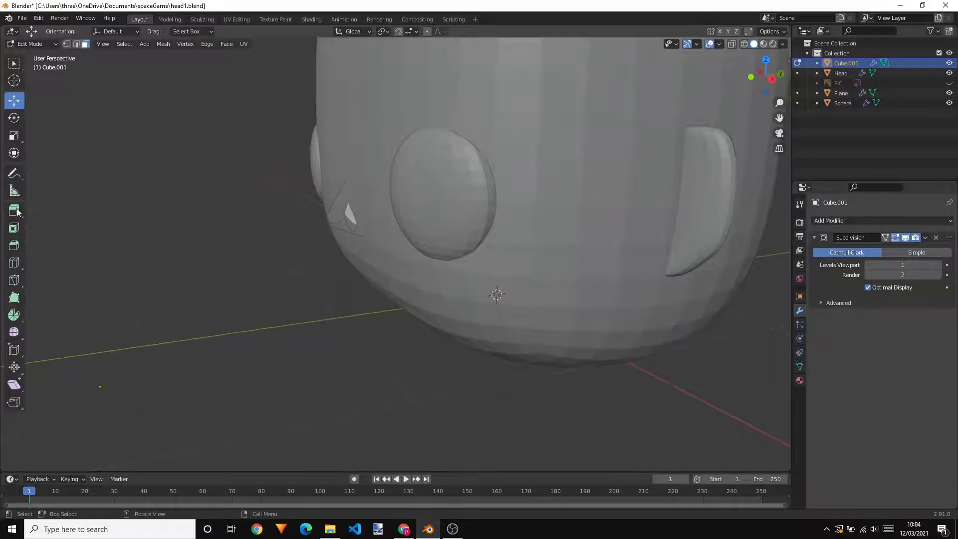
key(Tab)
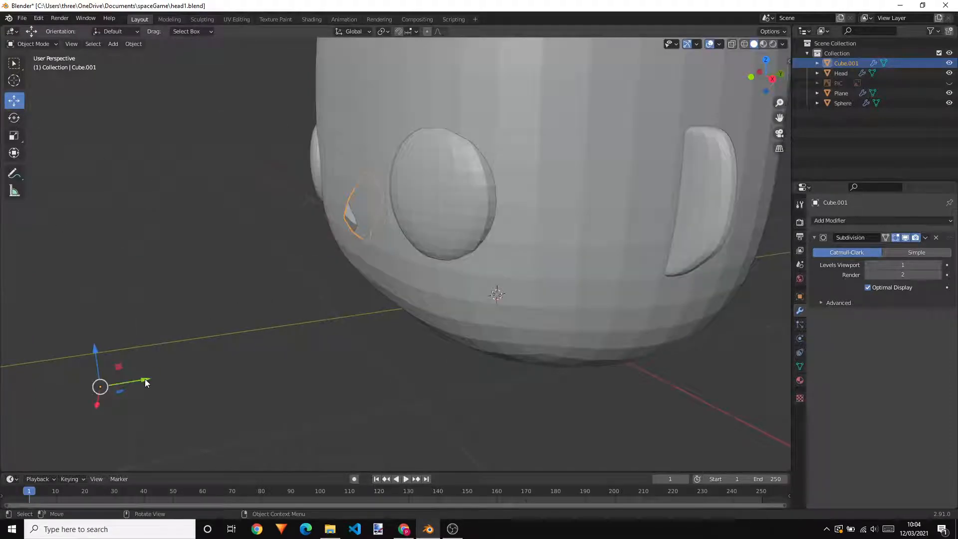
Try to move the nose outward along the Y axis, undo the move, and redo the earlier changes undone with it
drag(145, 383, 126, 381)
middle_drag(219, 302, 404, 314)
key(ctrl+z)
key(ctrl+z)
key(ctrl+z)
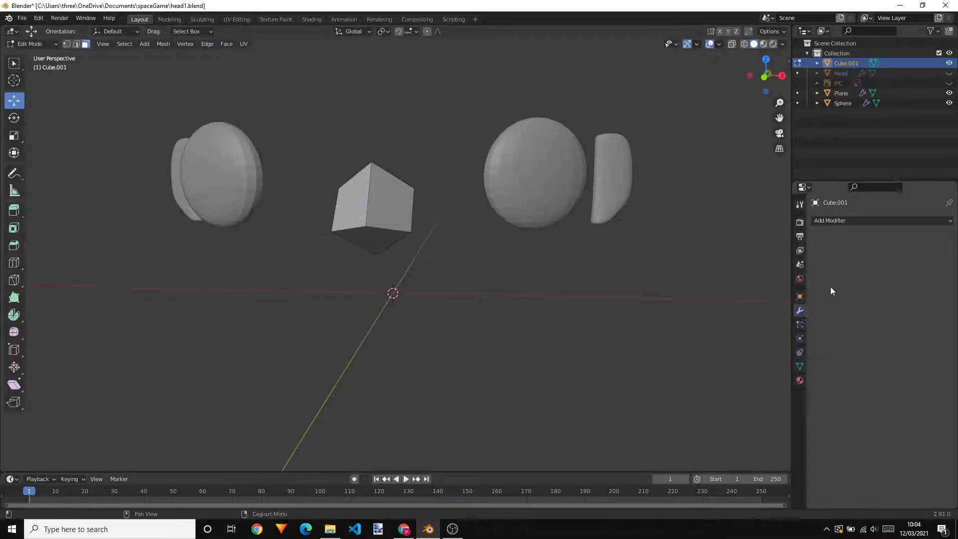
click(38, 18)
click(58, 39)
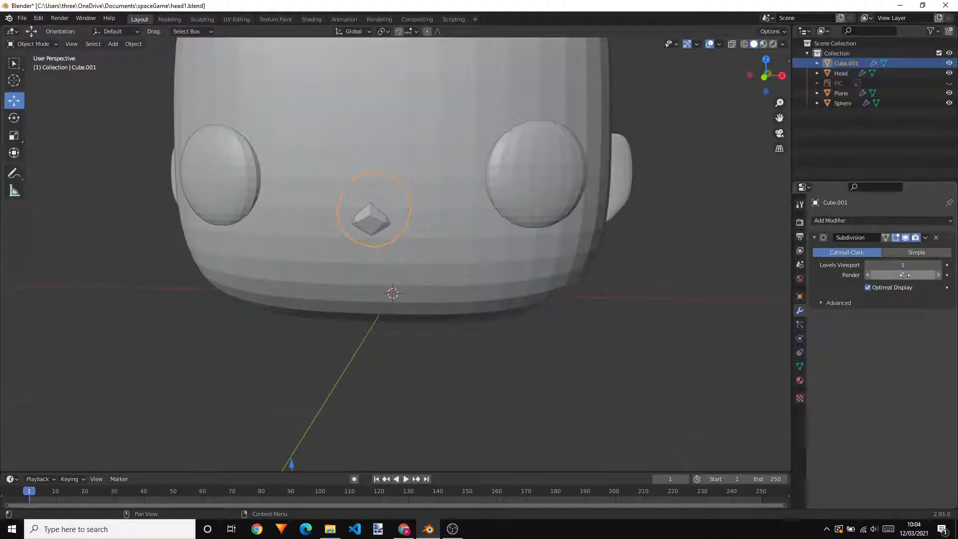
Remove the Subdivision modifier from the nose and deselect it
scroll(551, 256, up, 2)
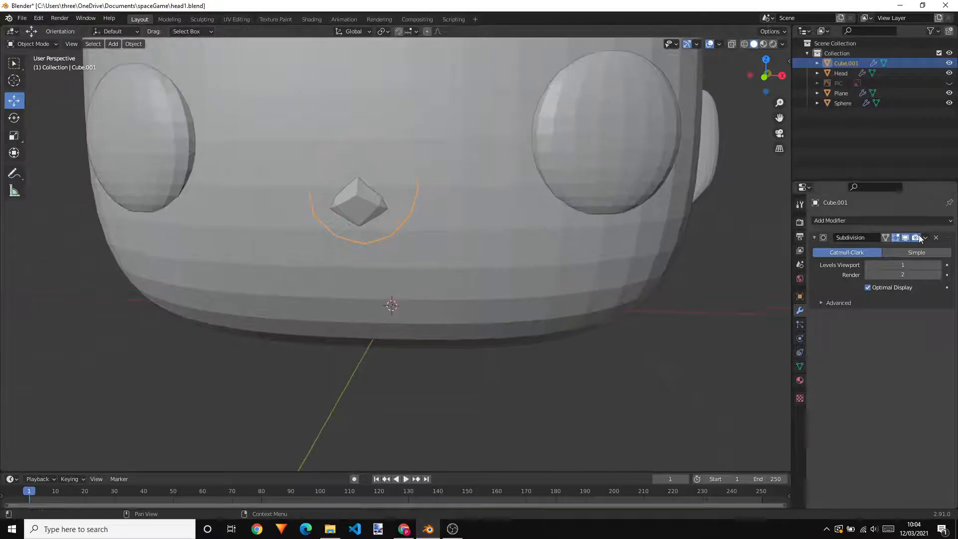
click(936, 237)
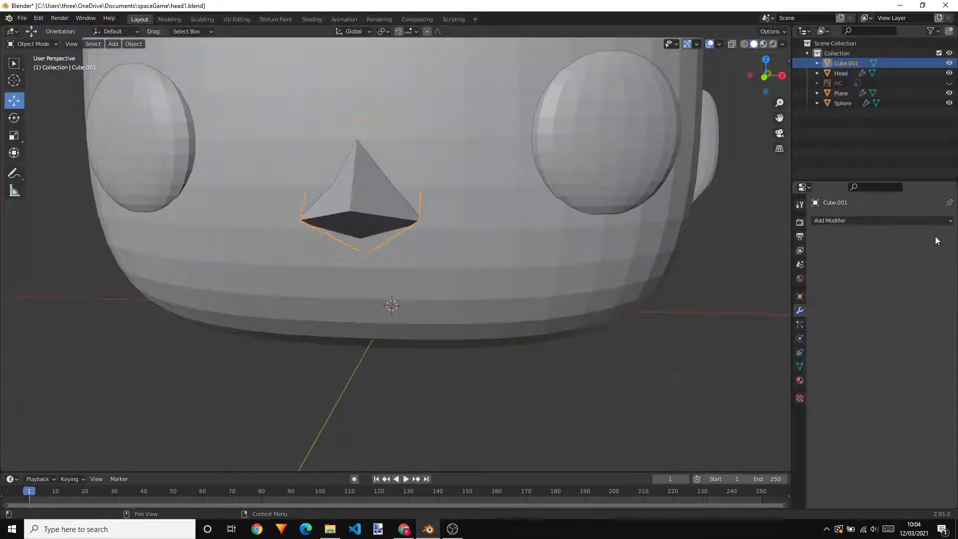
click(448, 373)
Examine the nose's shape and placement on the head from several angles, and select the nose object
scroll(525, 313, down, 2)
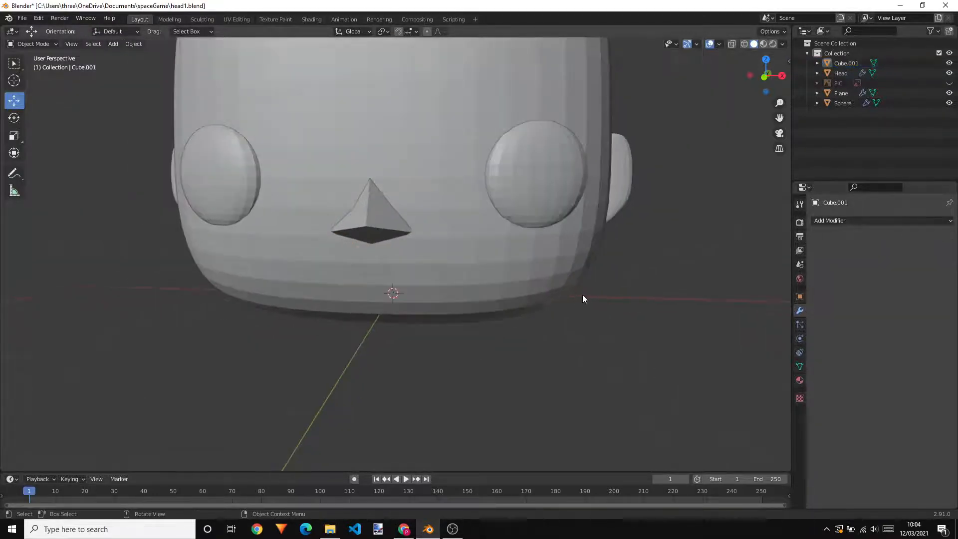
mouse_move(582, 297)
middle_down()
mouse_move(605, 250)
mouse_move(590, 289)
mouse_move(510, 299)
mouse_move(570, 309)
mouse_move(598, 293)
middle_up()
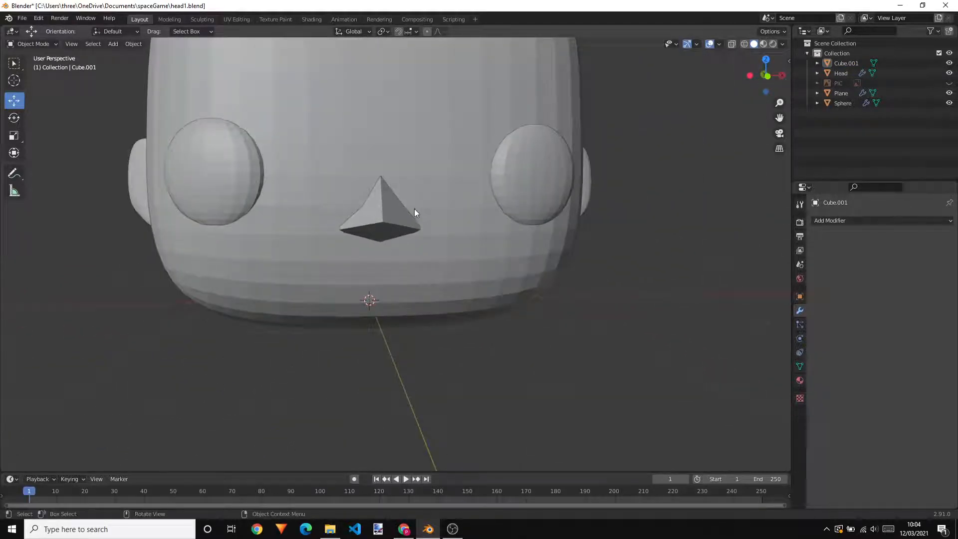
scroll(629, 234, down, 3)
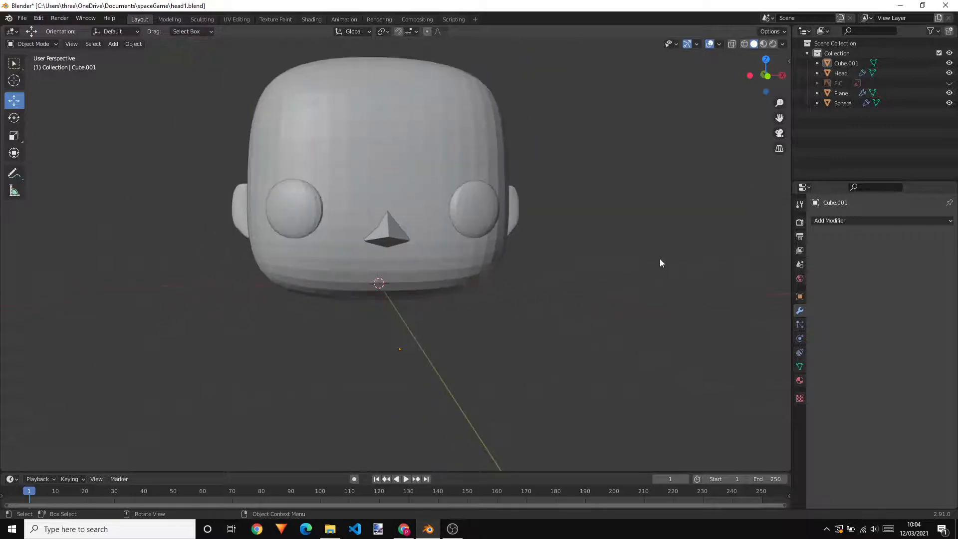
middle_drag(660, 263, 422, 284)
scroll(395, 241, up, 2)
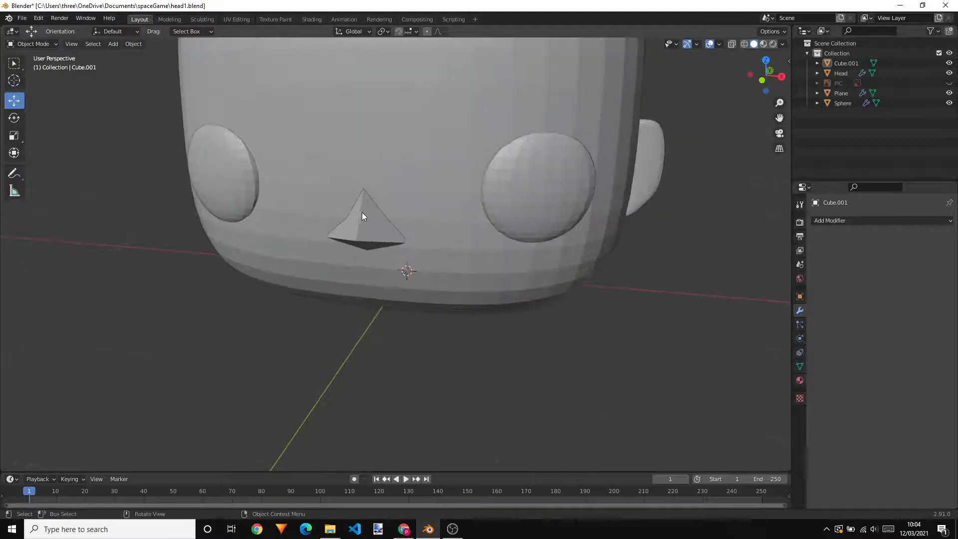
scroll(593, 240, down, 3)
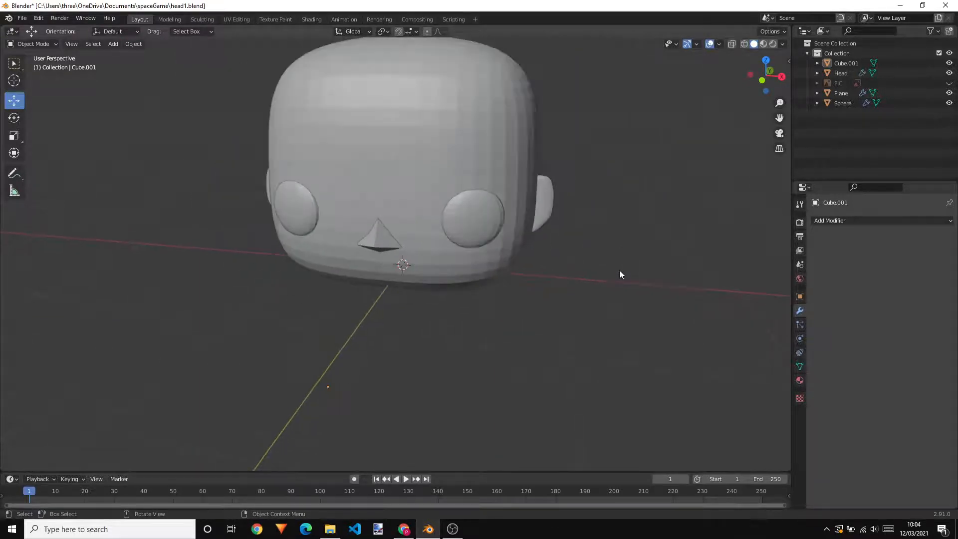
mouse_move(620, 274)
middle_down()
mouse_move(635, 239)
mouse_move(627, 256)
mouse_move(562, 269)
mouse_move(637, 267)
mouse_move(618, 259)
middle_up()
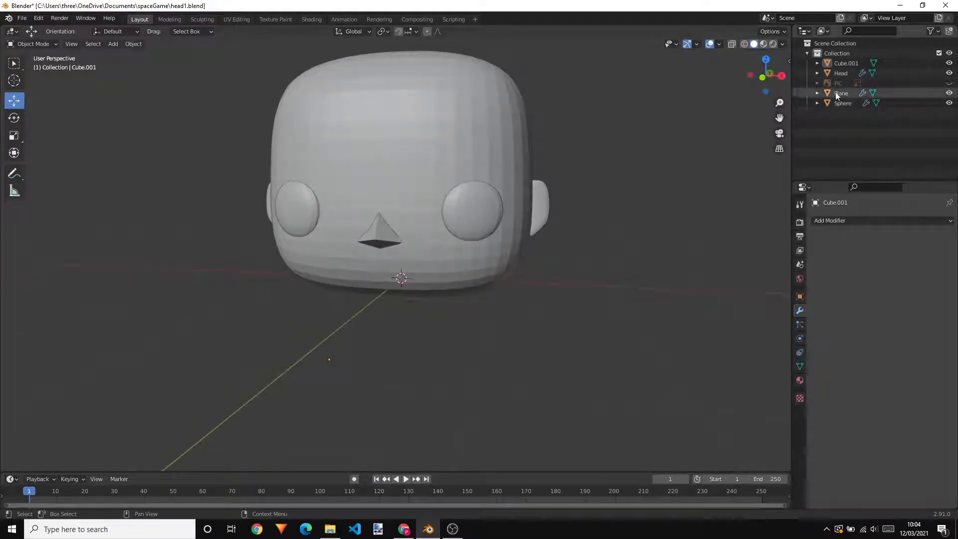
click(382, 239)
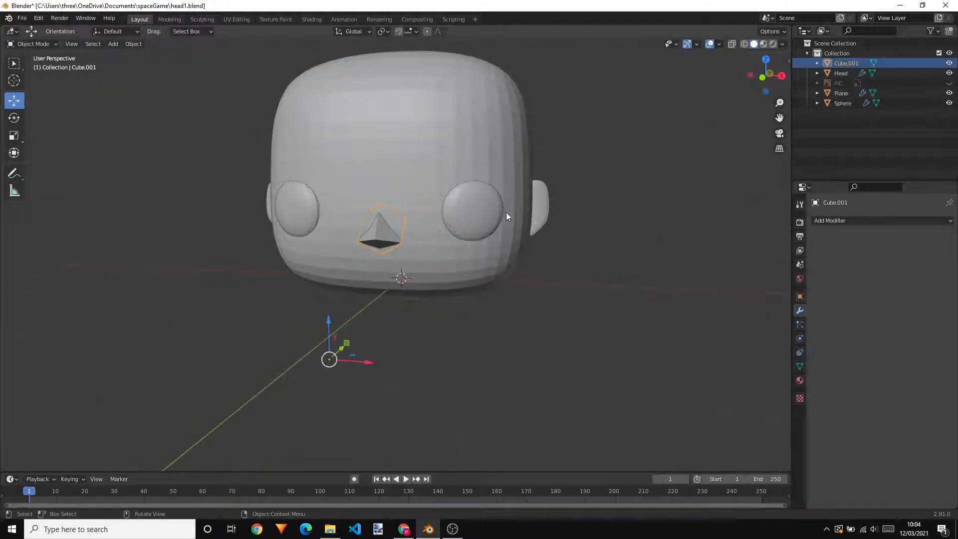
Rename the nose object Cube.001 as nose
double_click(843, 63)
text(nOS)
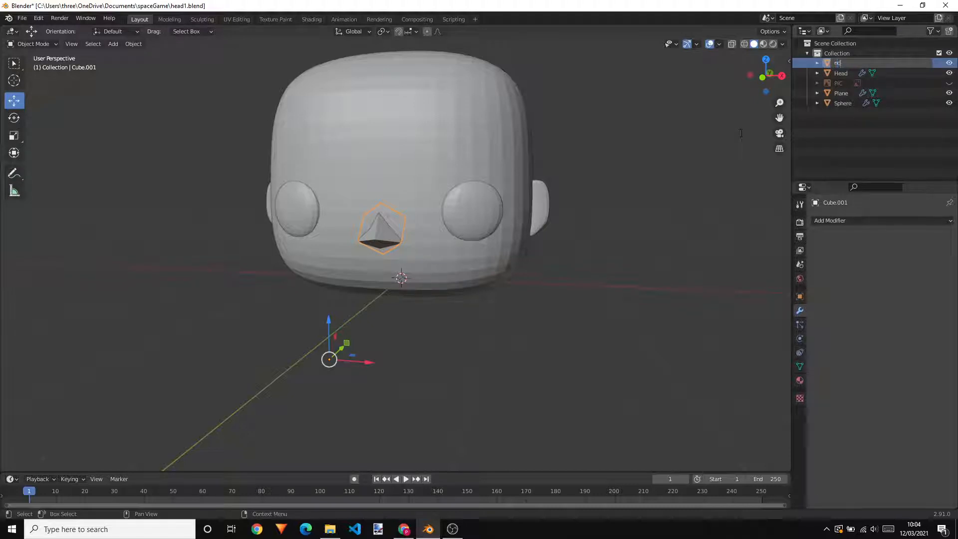
key(Return)
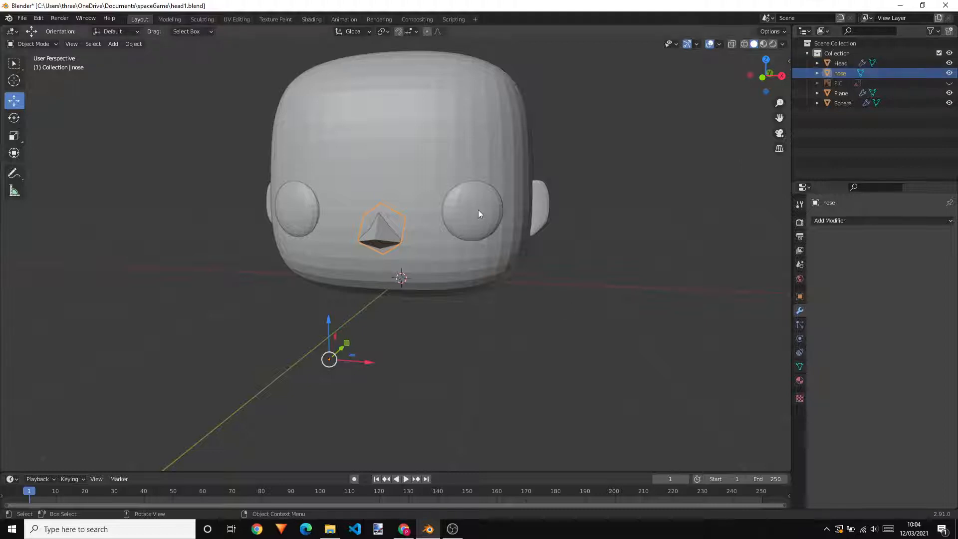
Rename the mirrored eye sphere as Eye
click(477, 210)
double_click(839, 104)
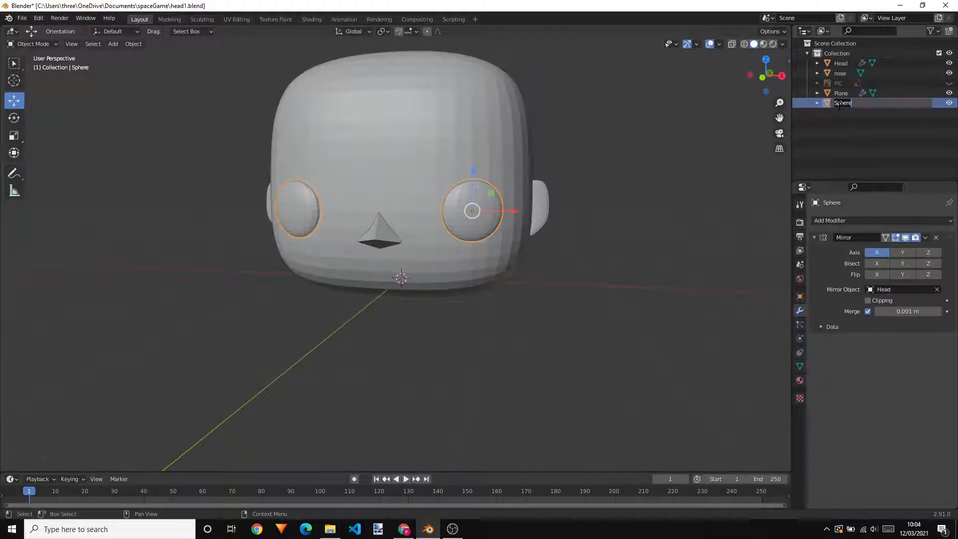
text(Eye)
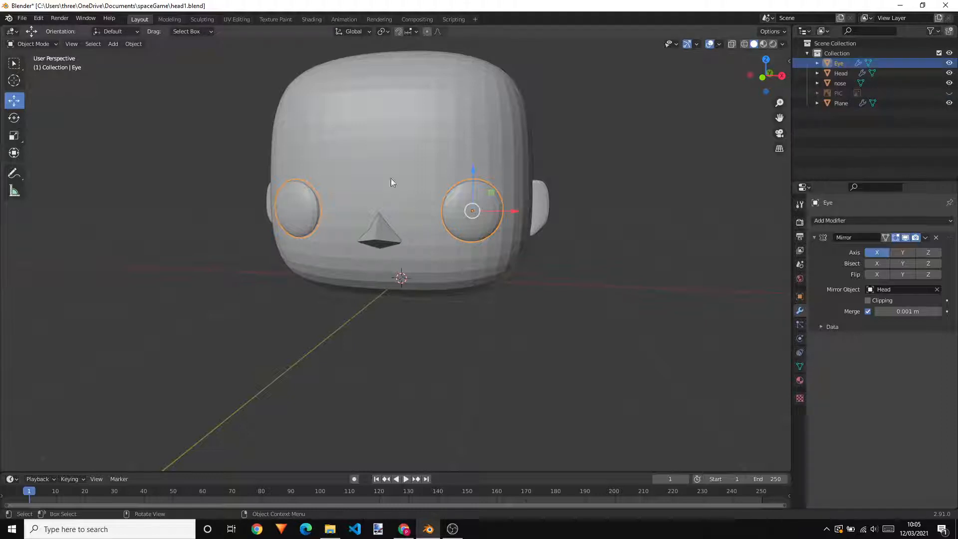
key(Return)
Rename the mirrored ear plane as Ear
click(533, 206)
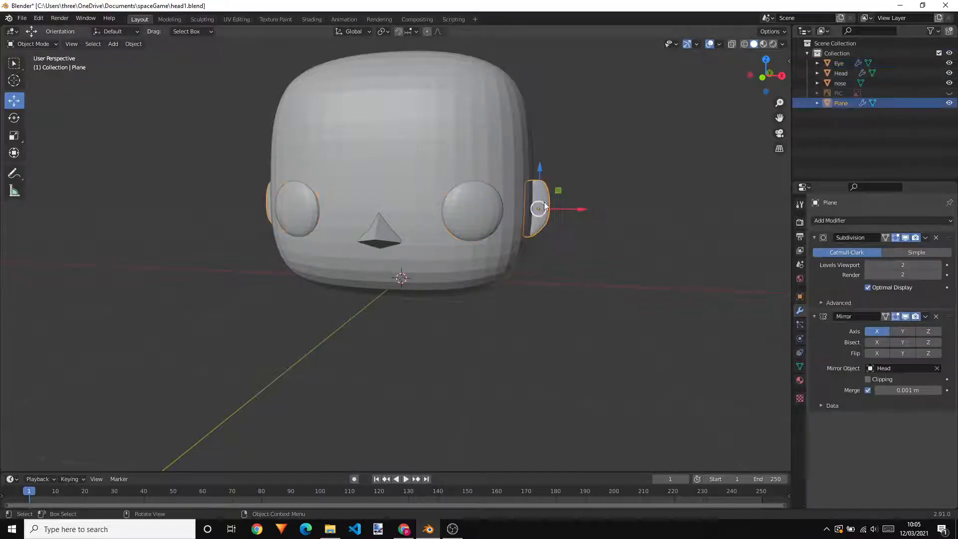
double_click(838, 104)
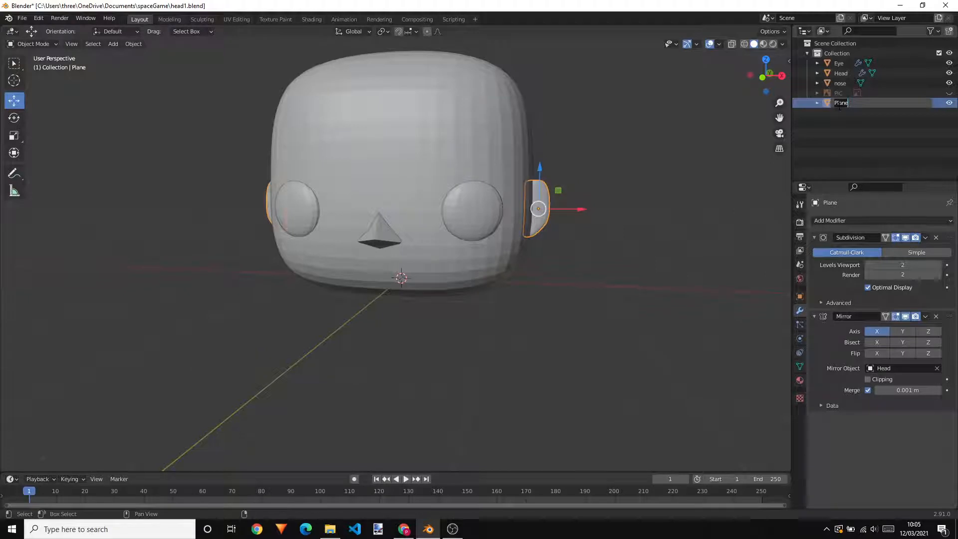
text(Ear)
key(Return)
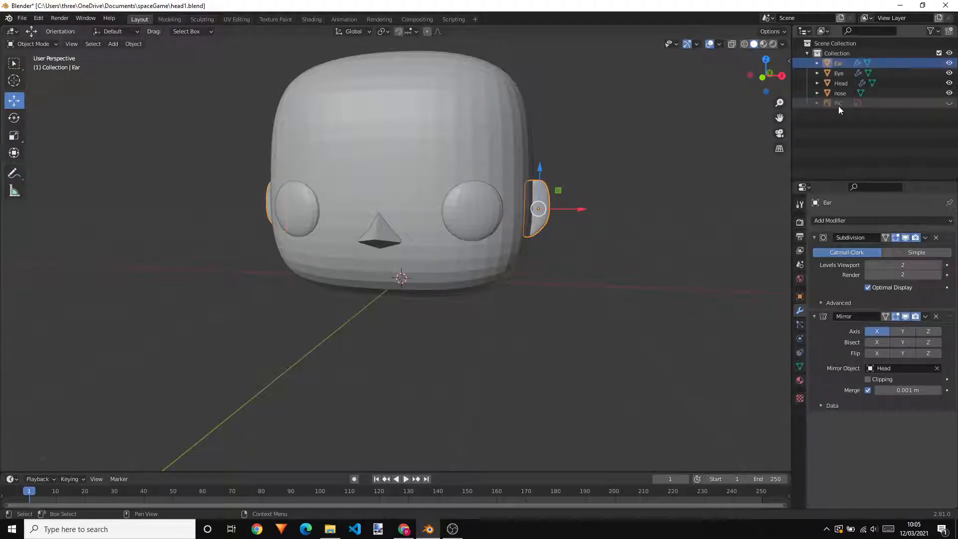
Unhide the PIC reference image behind the head and deselect the ear
click(660, 256)
middle_drag(660, 255, 566, 235)
click(948, 103)
click(518, 205)
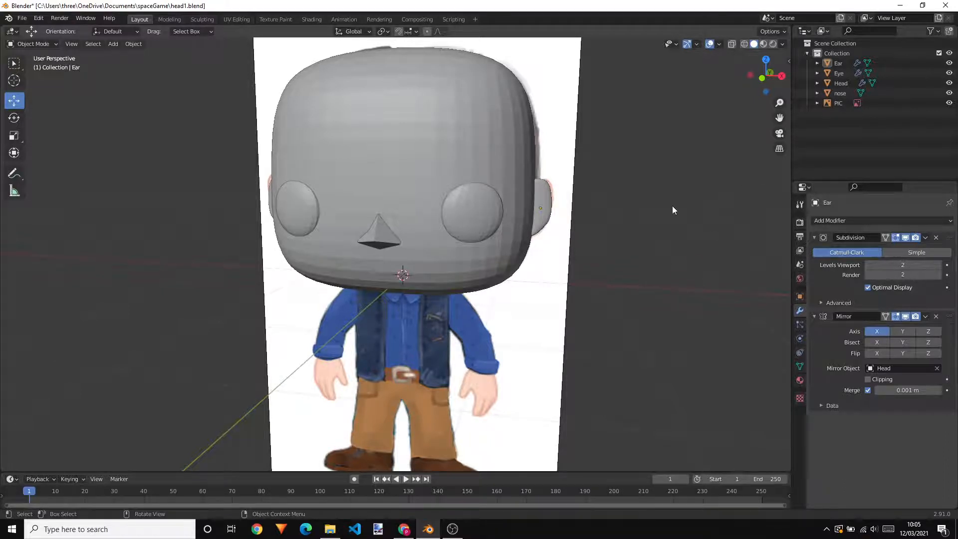
scroll(608, 209, down, 2)
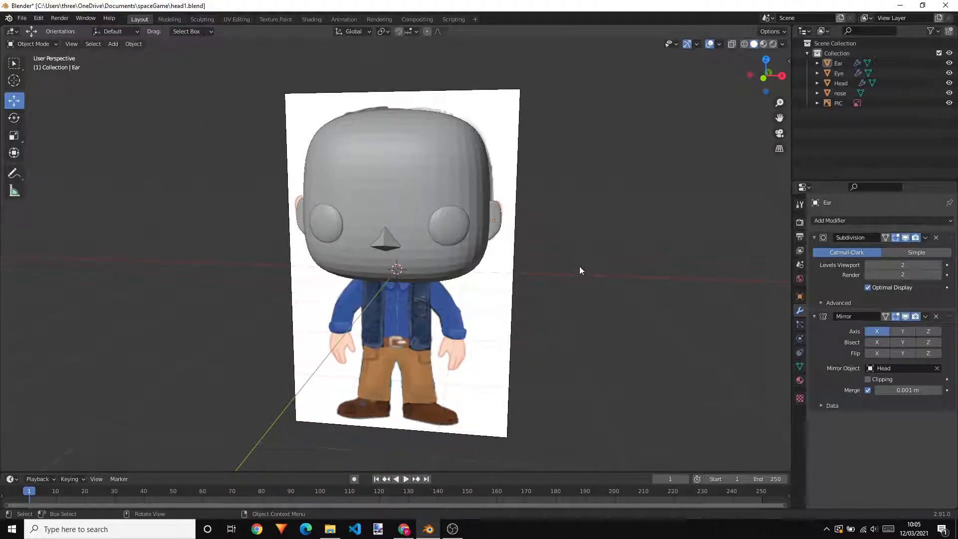
Add a plane mesh and move it about 2.15 m along the Y axis, out in front of the head
click(114, 44)
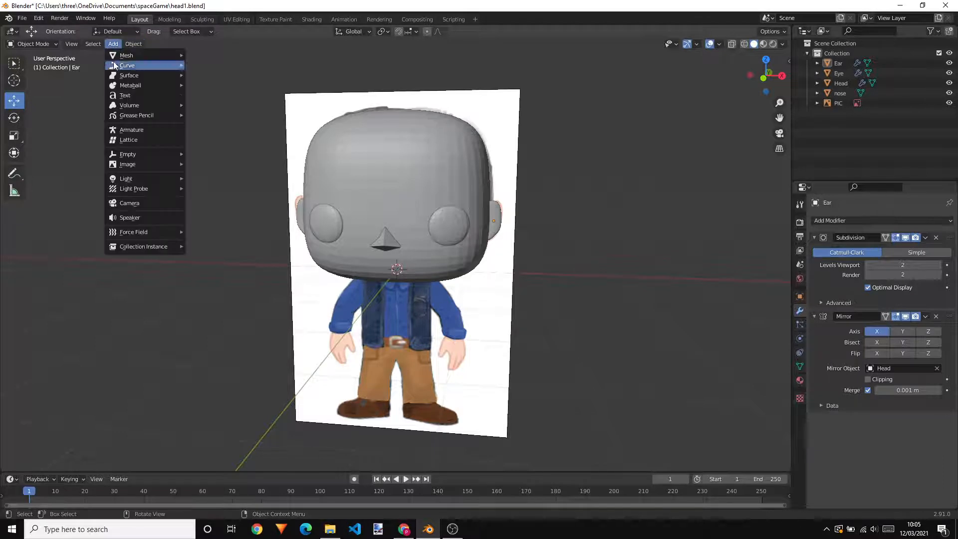
mouse_move(114, 57)
click(209, 55)
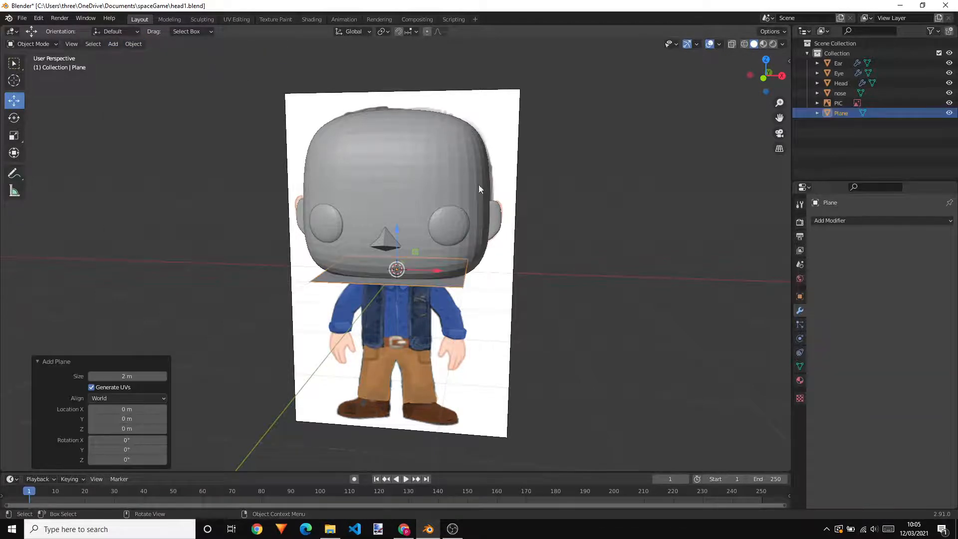
middle_drag(478, 185, 464, 271)
drag(456, 246, 328, 304)
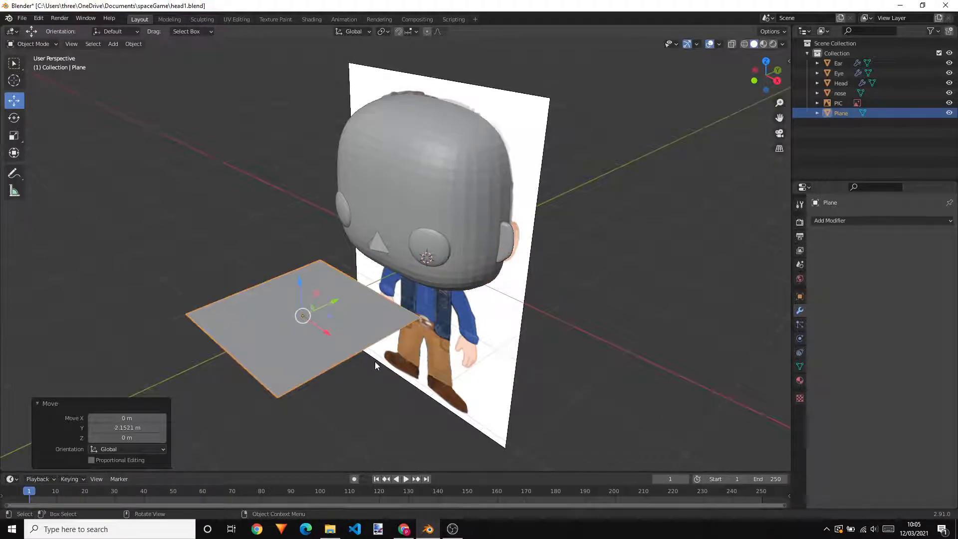
Rotate the new plane 90 degrees around the X axis so it stands upright
key(r)
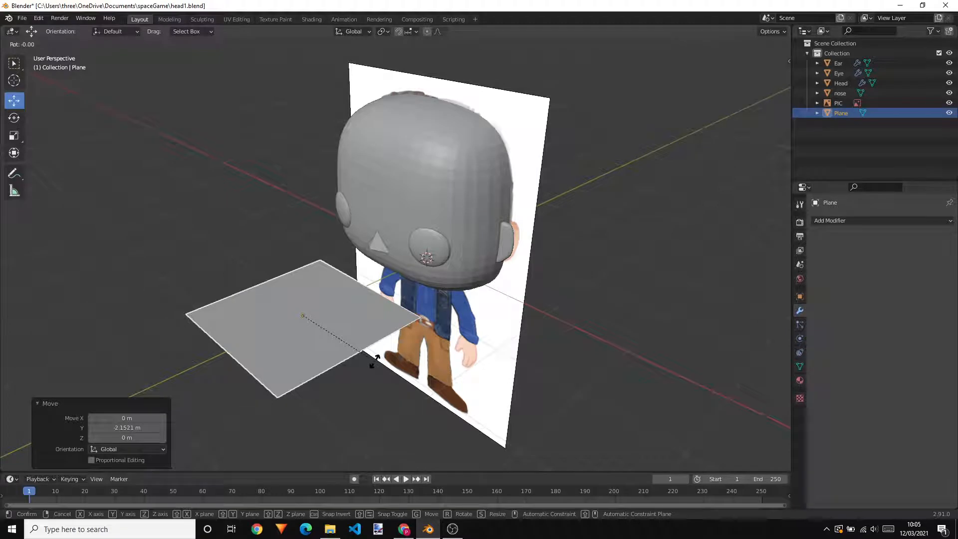
key(x)
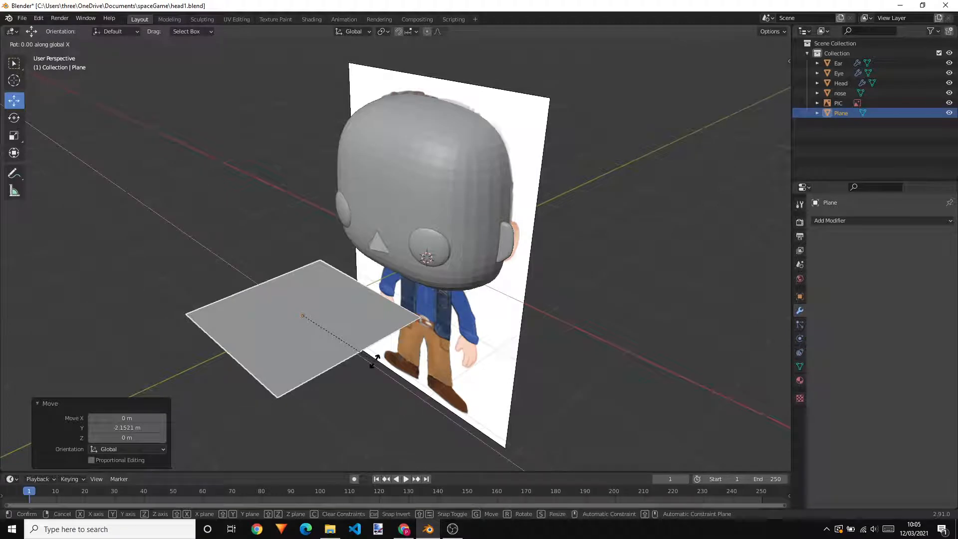
text(90)
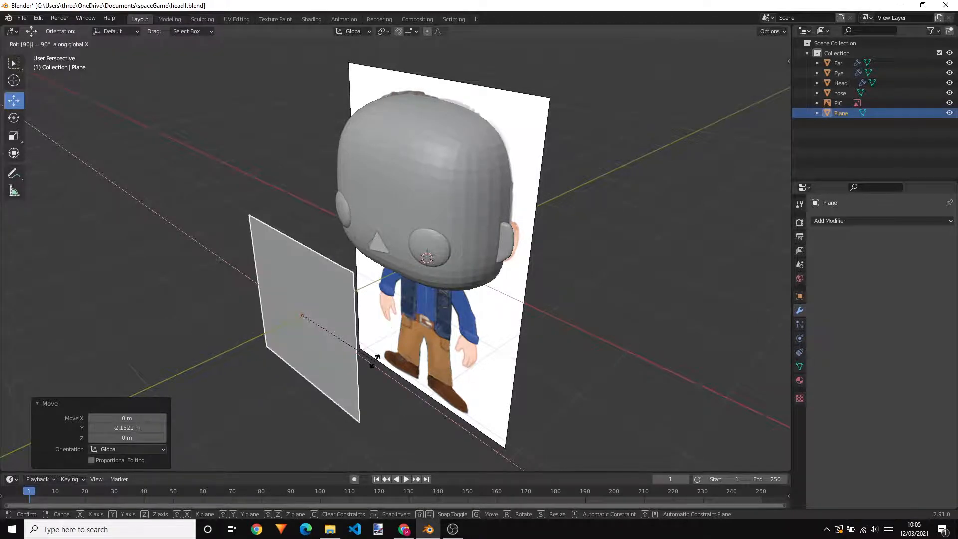
key(Return)
Scale the upright plane down uniformly in two passes, by about 0.348 and by about 0.629
middle_drag(418, 333, 662, 333)
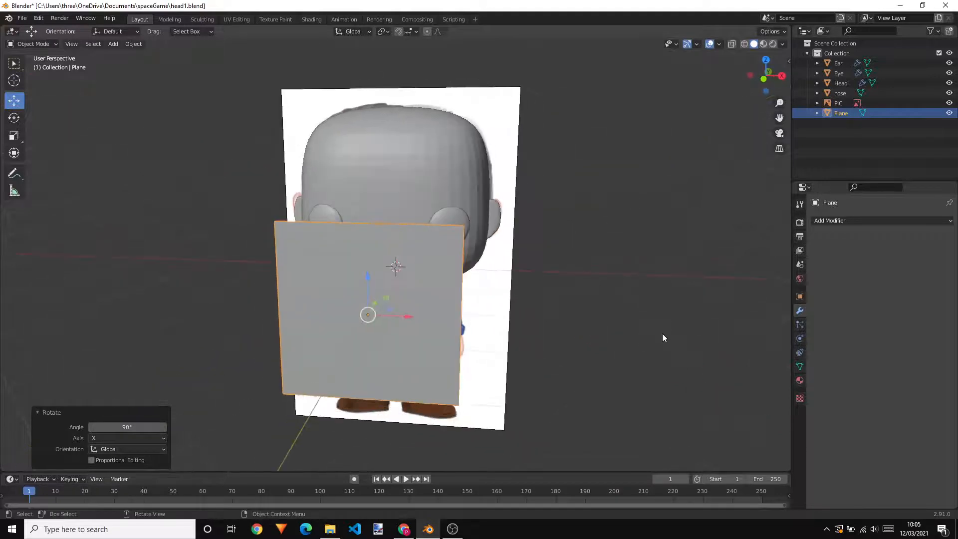
key(s)
click(461, 350)
scroll(391, 371, up, 2)
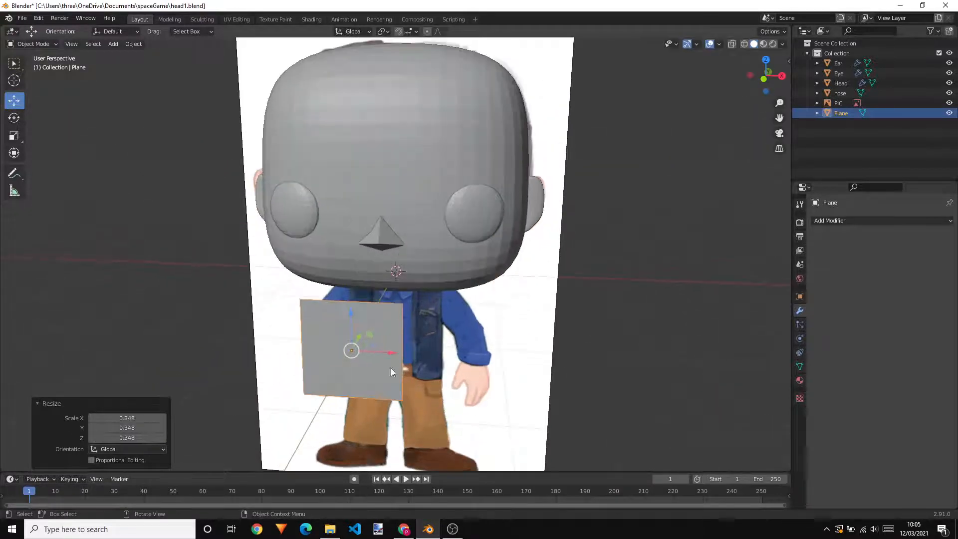
key(s)
click(498, 393)
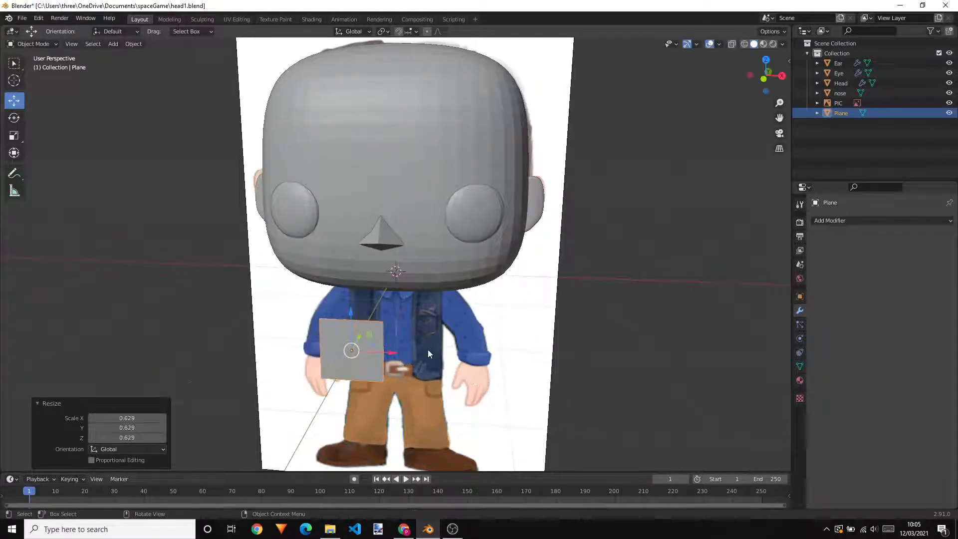
Move the plane about 1 m along the Y axis back toward the head and view it from the front
middle_drag(498, 392, 343, 360)
drag(275, 308, 389, 282)
middle_drag(424, 338, 507, 317)
scroll(506, 317, up, 3)
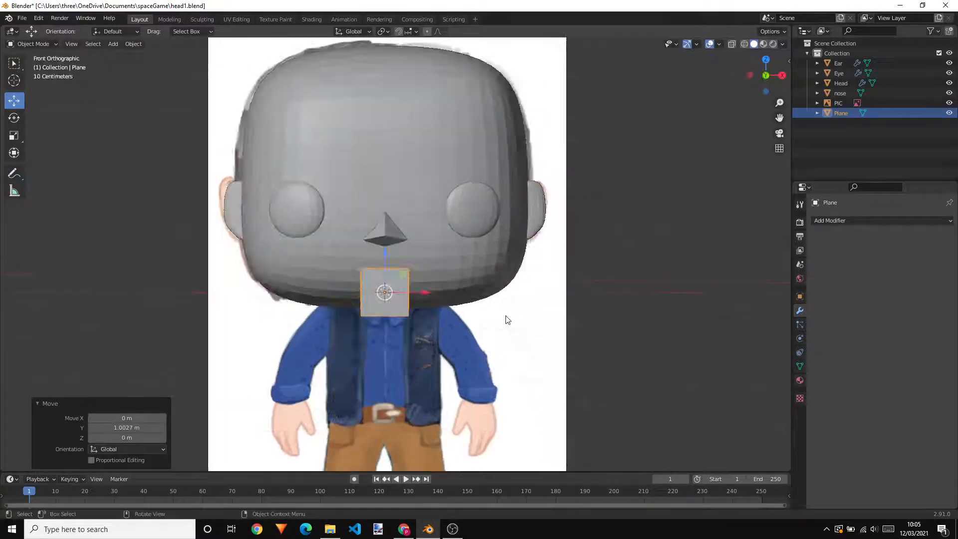
Turn on X-ray and move the plane about 0.51 m in X and 1.11 m in Z onto the inner end of the eyebrow
click(731, 44)
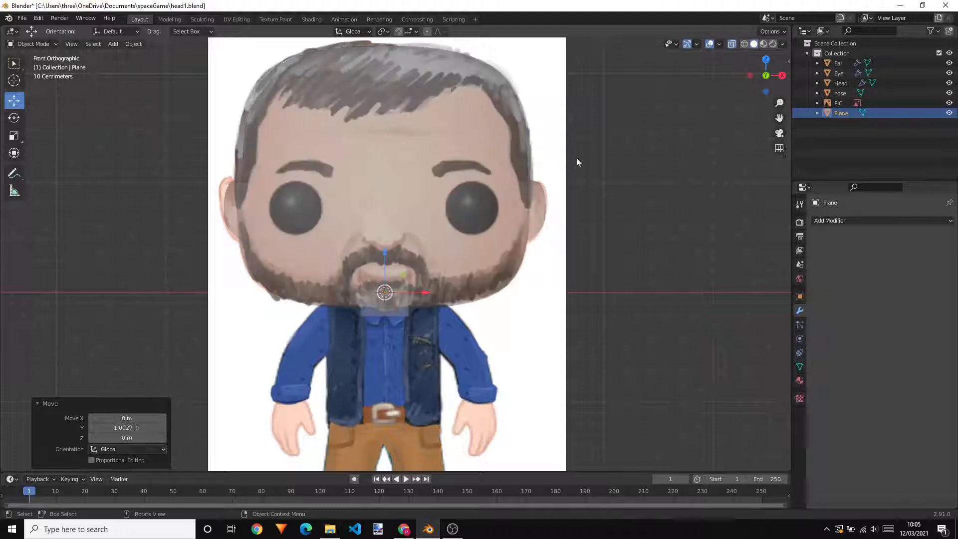
scroll(468, 274, up, 2)
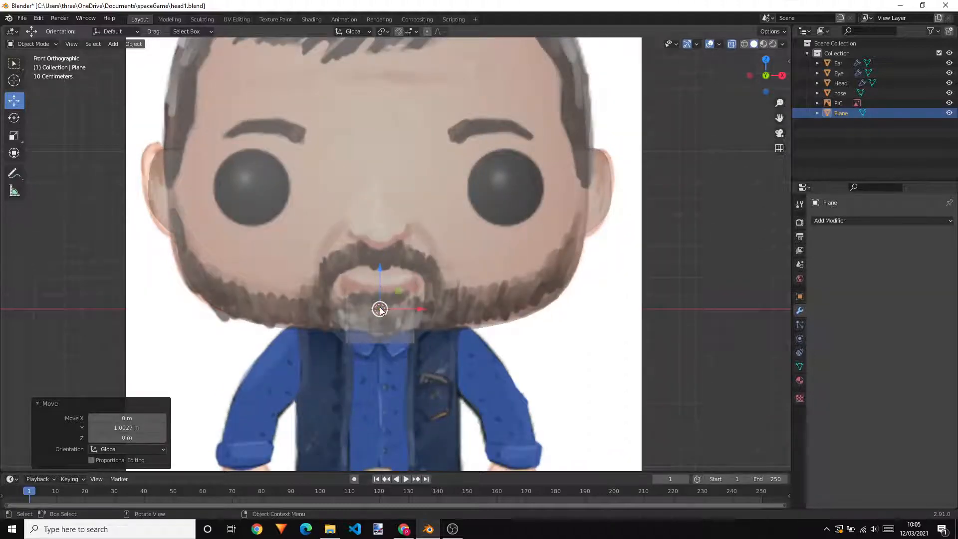
drag(380, 308, 465, 139)
scroll(550, 163, up, 2)
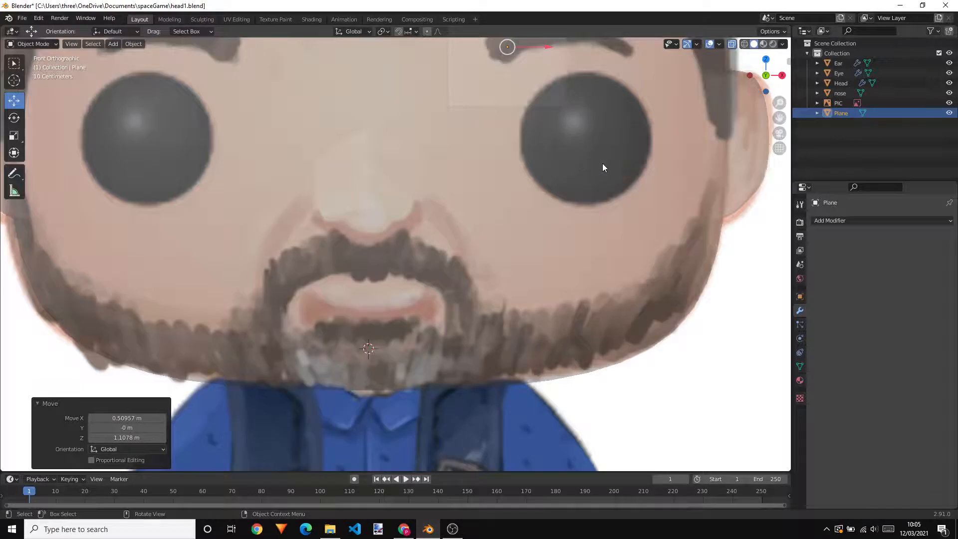
shift+middle_drag(602, 164, 448, 349)
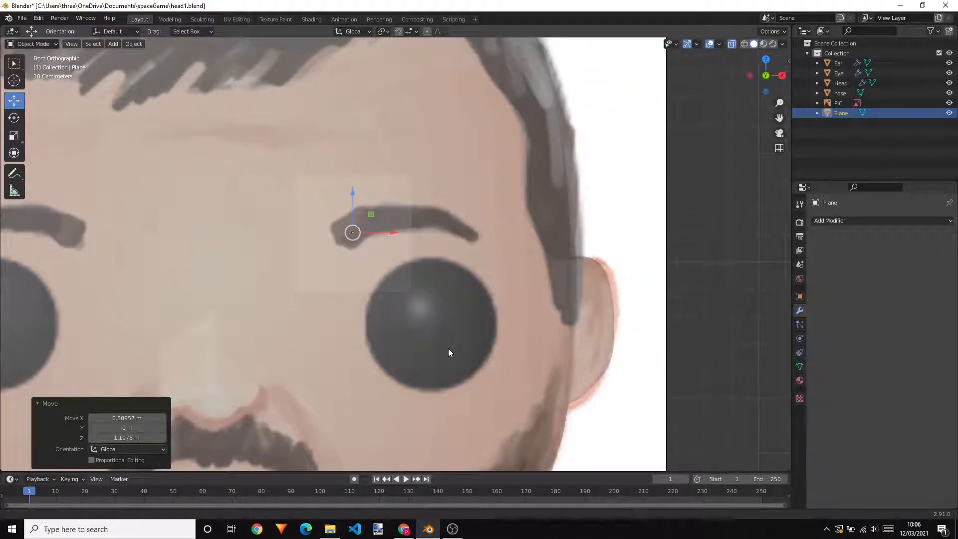
shift+middle_drag(697, 277, 727, 271)
scroll(494, 269, up, 1)
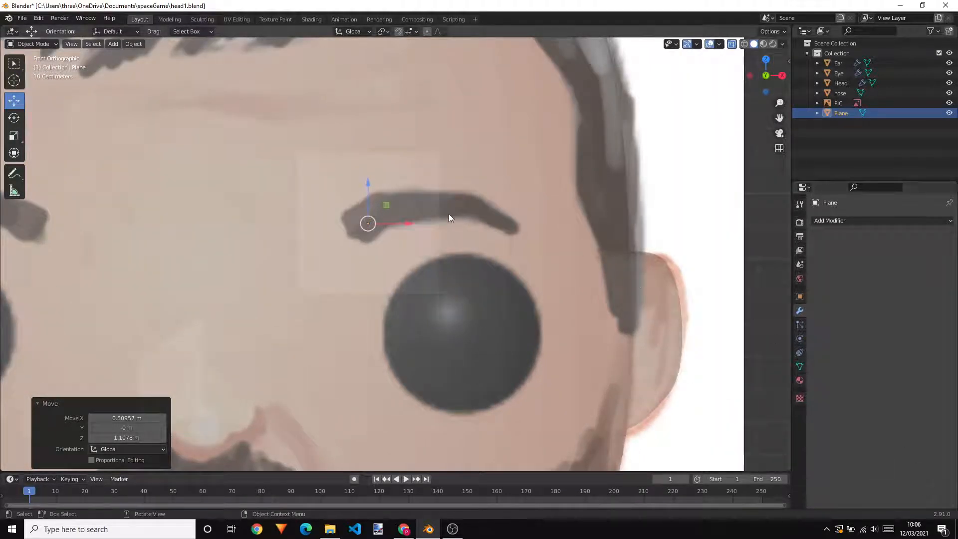
Select the small plane in front of the forehead and rename it as Eyebrow
click(420, 246)
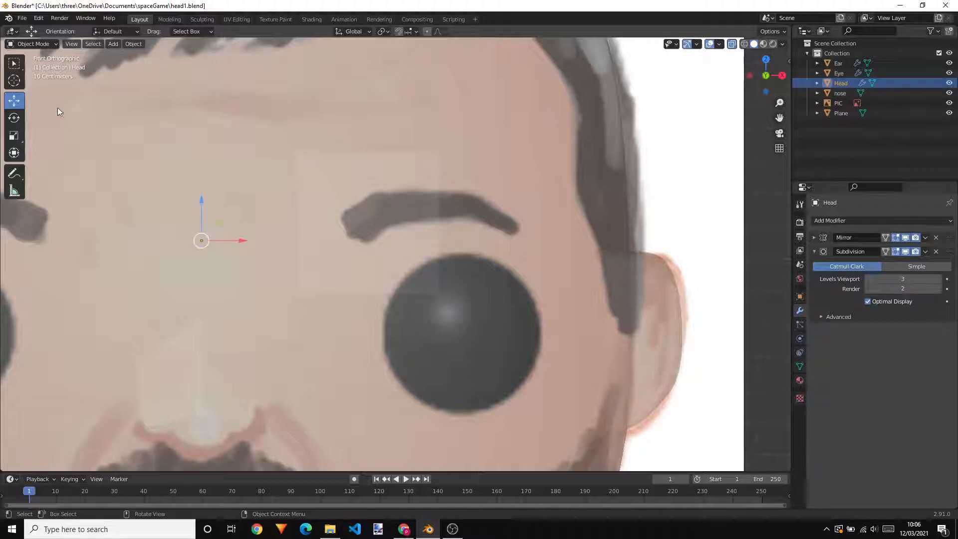
click(837, 103)
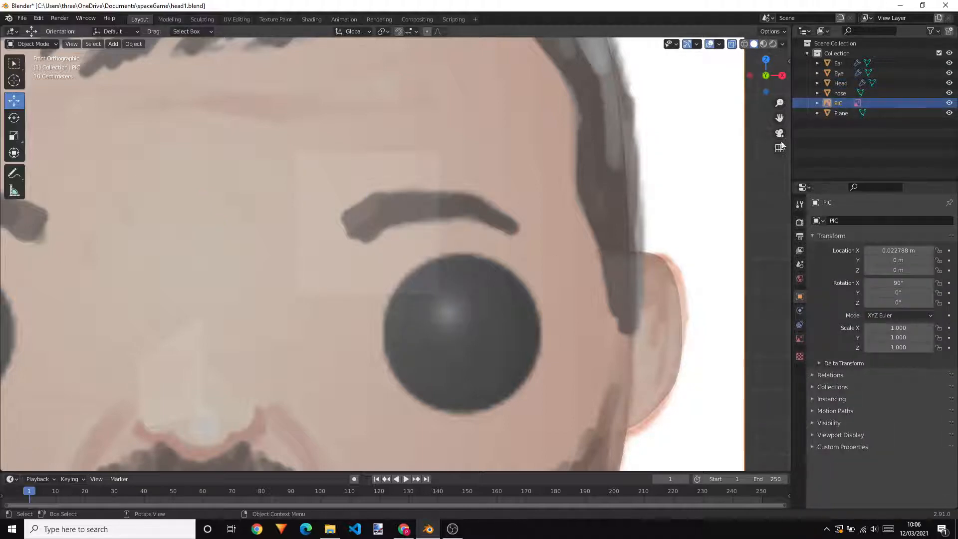
middle_drag(585, 220, 282, 237)
click(295, 240)
middle_drag(330, 260, 276, 266)
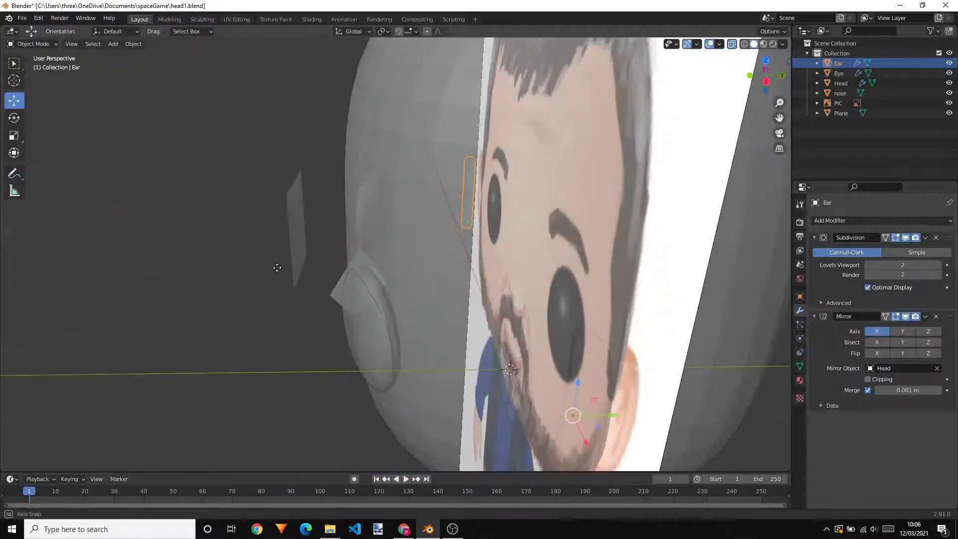
click(298, 226)
double_click(839, 113)
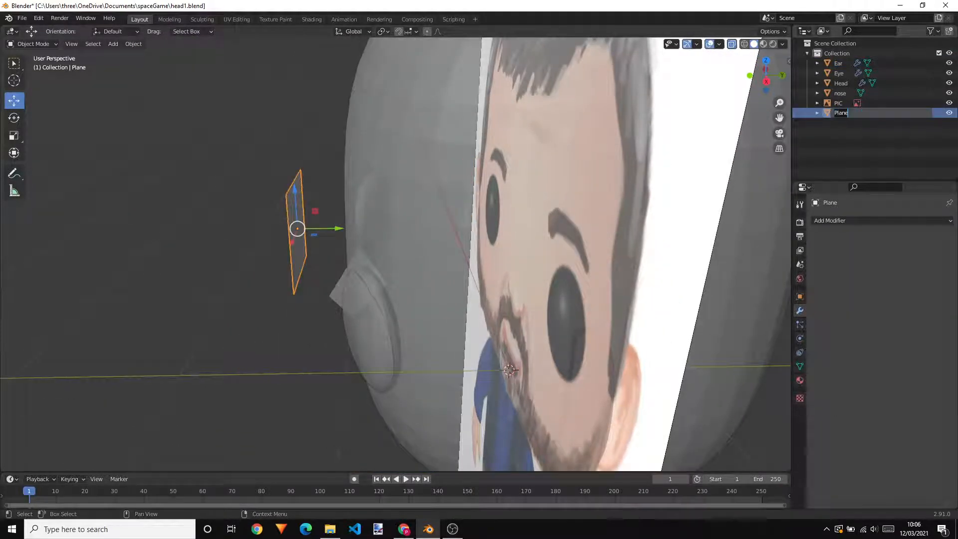
text(E)
key(BackSpace)
key(Return)
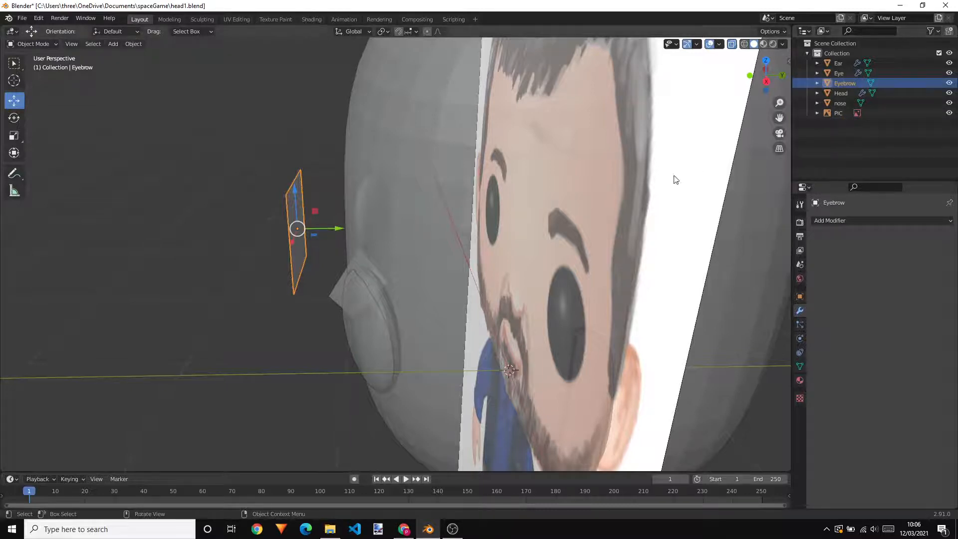
Return to the front view, reselect the Eyebrow plane and scale it uniformly by about 0.321 to fit the eyebrow's thickness
middle_drag(394, 200, 514, 182)
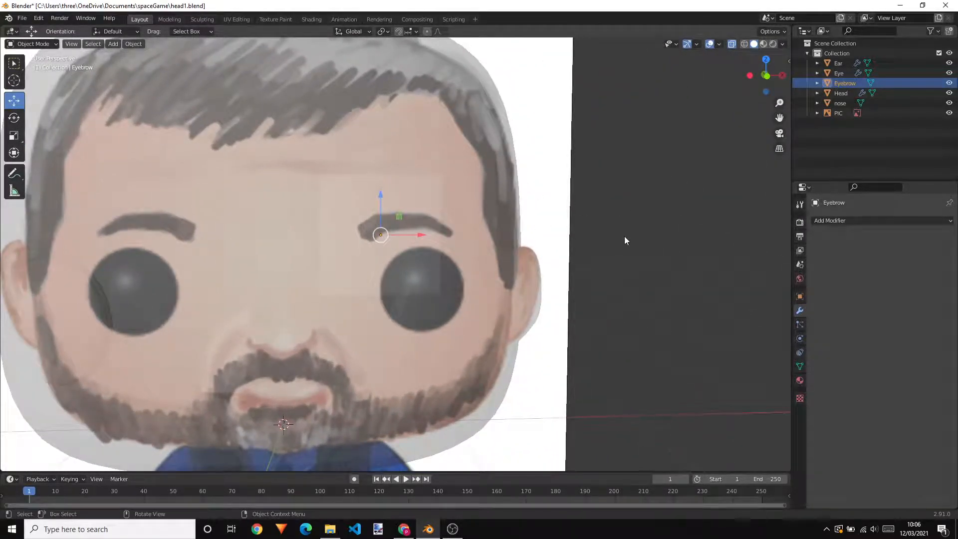
key(KP_1)
click(616, 213)
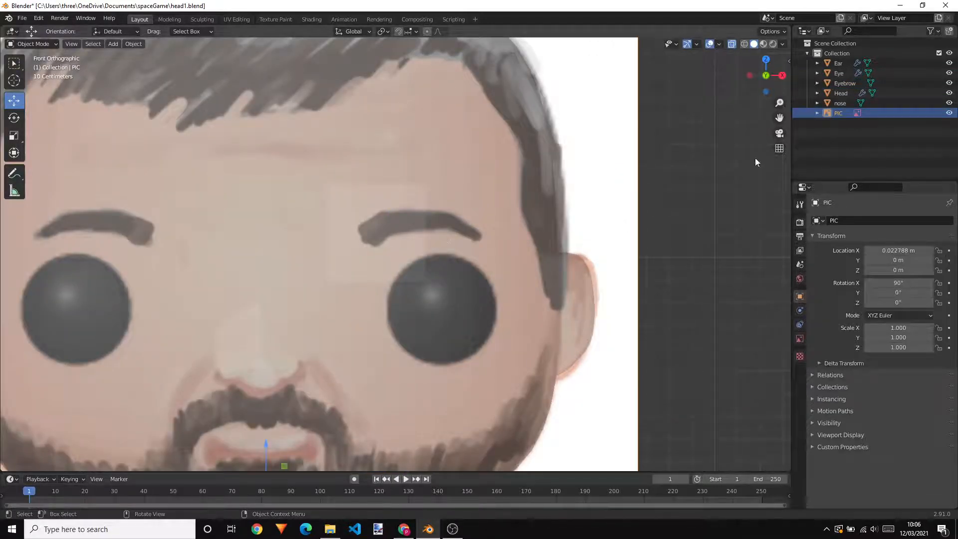
click(840, 84)
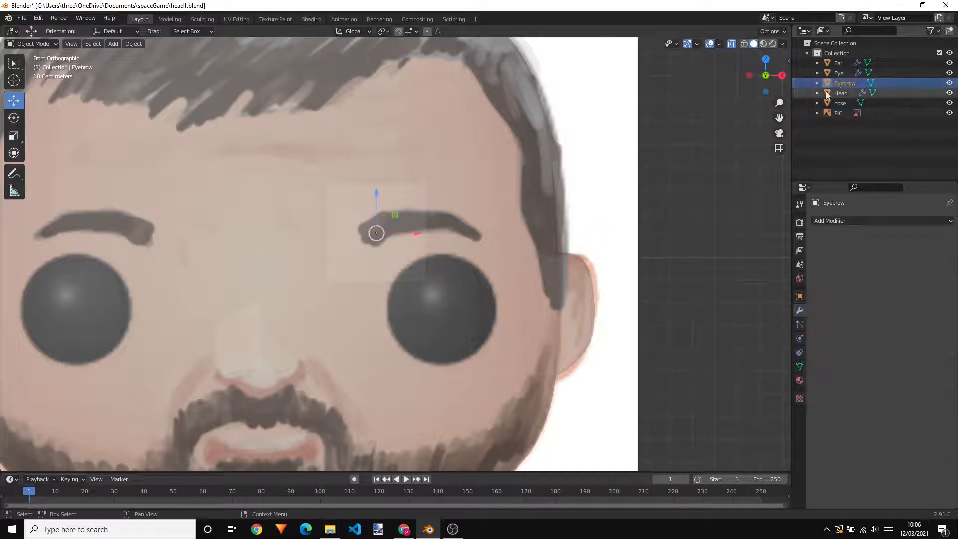
scroll(474, 264, up, 1)
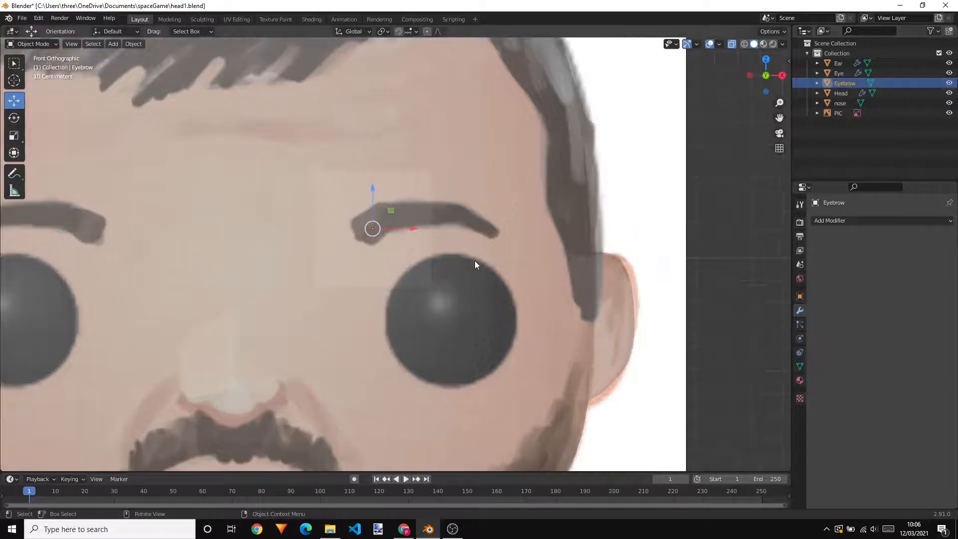
scroll(476, 267, up, 1)
key(s)
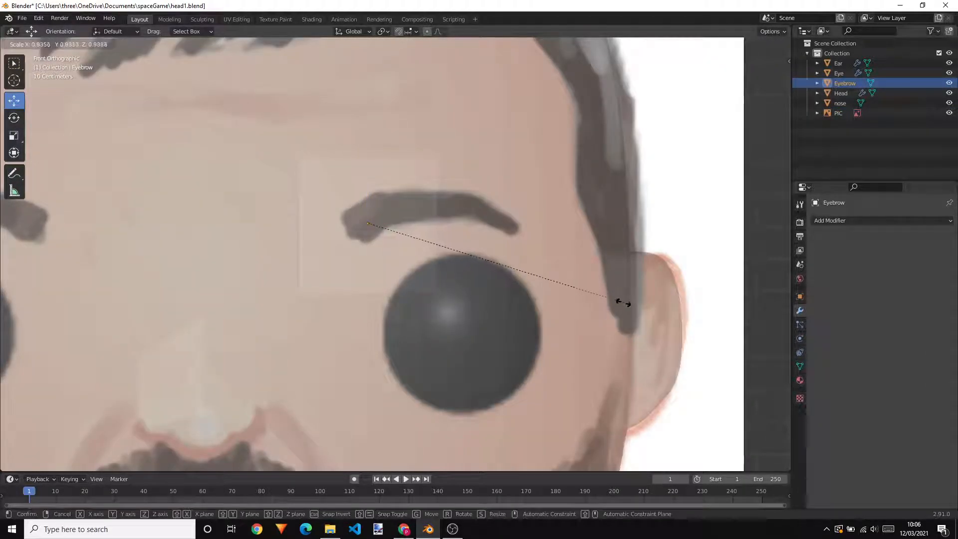
click(438, 255)
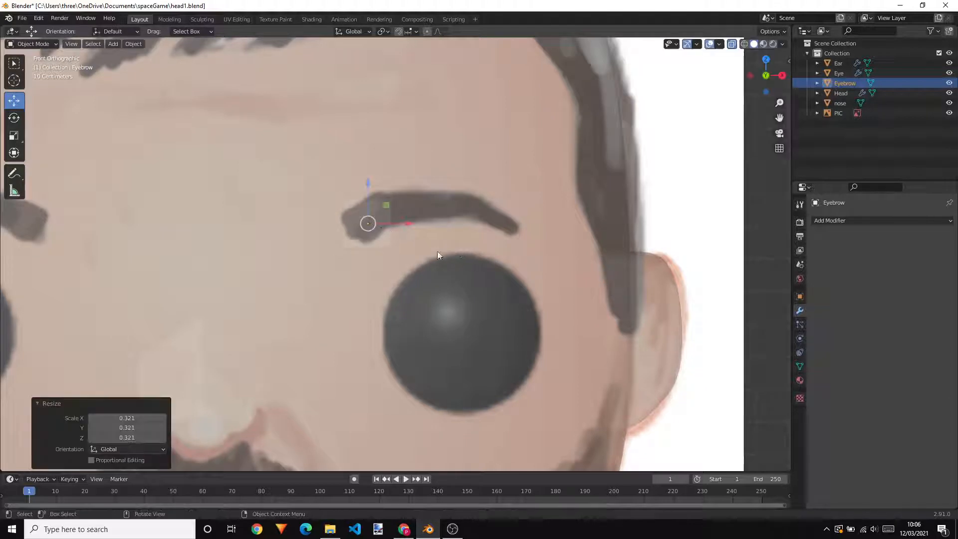
Rotate the Eyebrow plane about -33.8° around the Y axis to match the slant of the eyebrow's inner end
scroll(383, 197, up, 2)
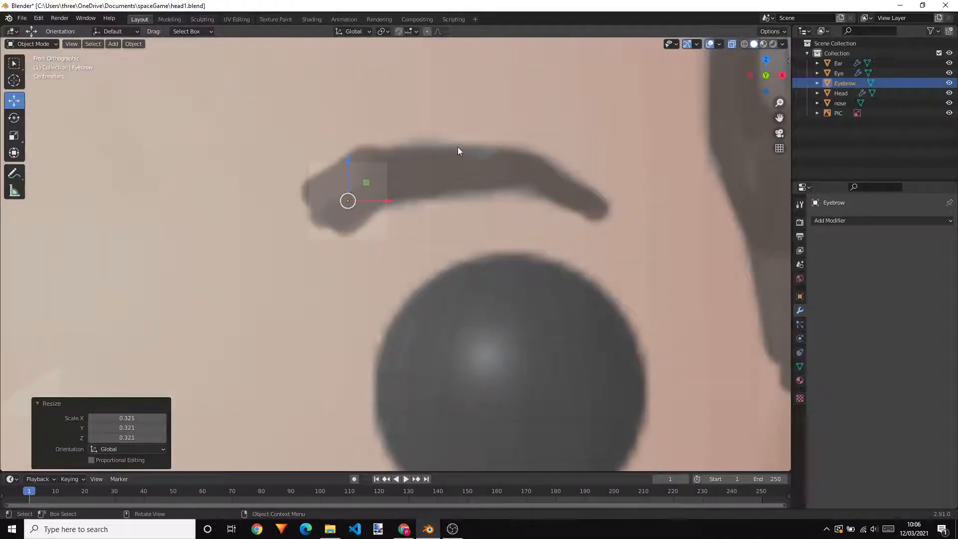
click(14, 118)
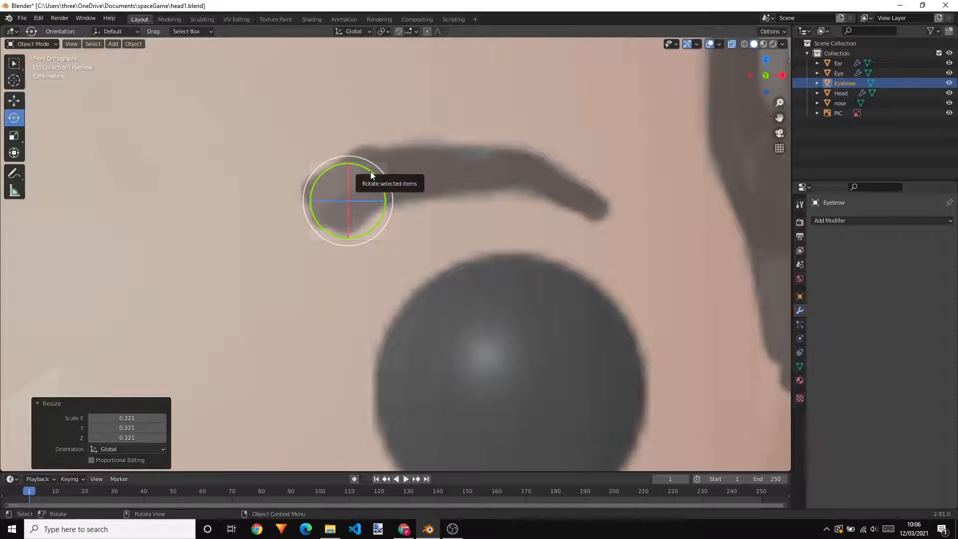
drag(371, 174, 349, 168)
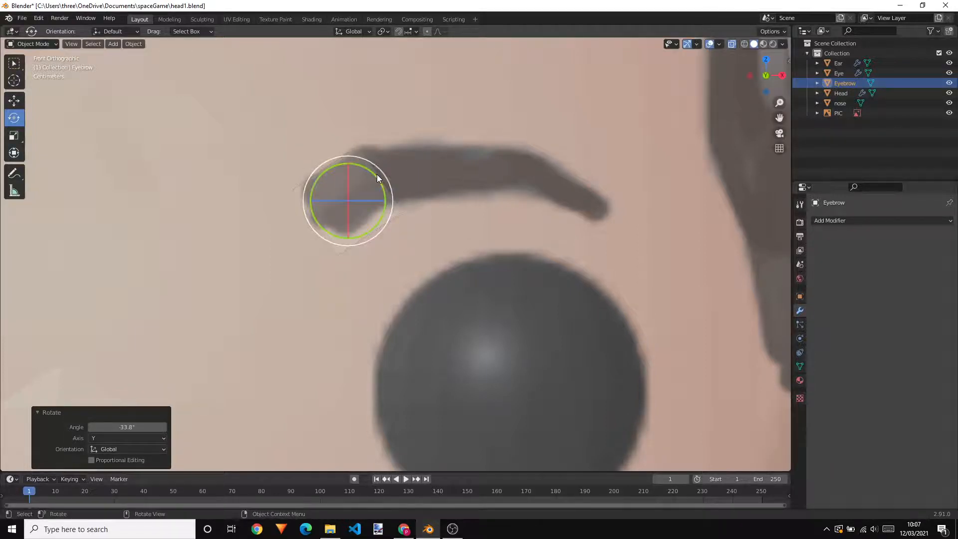
Extrude the Eyebrow plane's outer edge about 0.106 m in X and 0.011 m in Z, and scale the new edge by about 0.595
scroll(536, 202, up, 2)
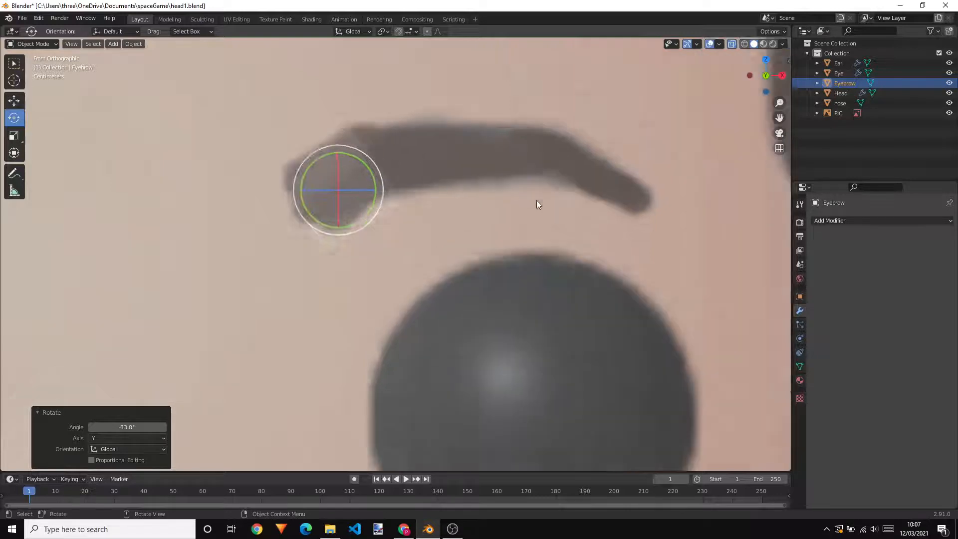
click(465, 233)
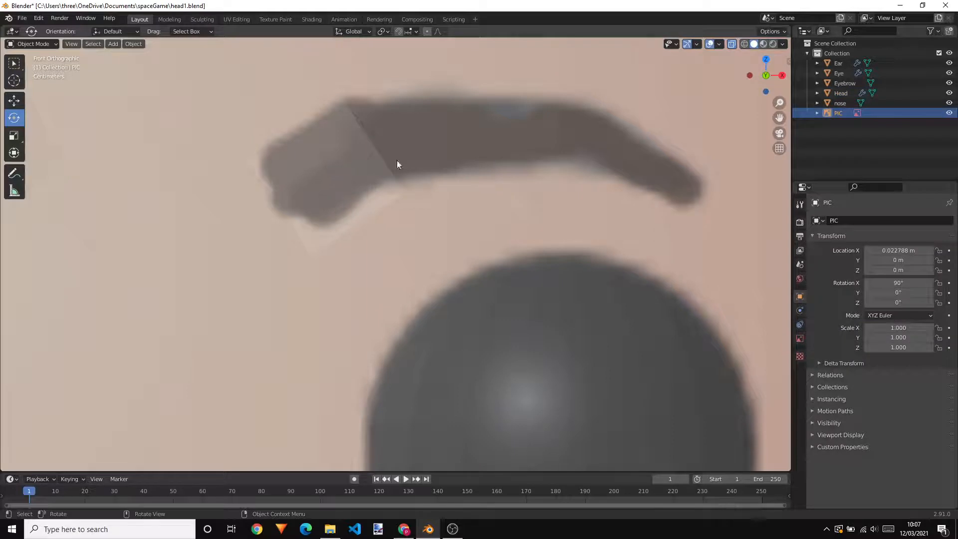
click(840, 84)
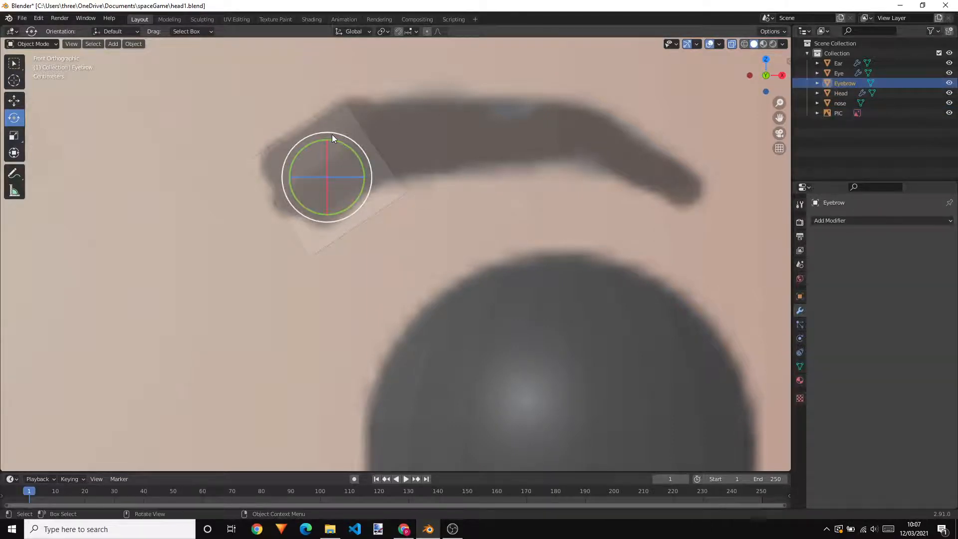
key(Tab)
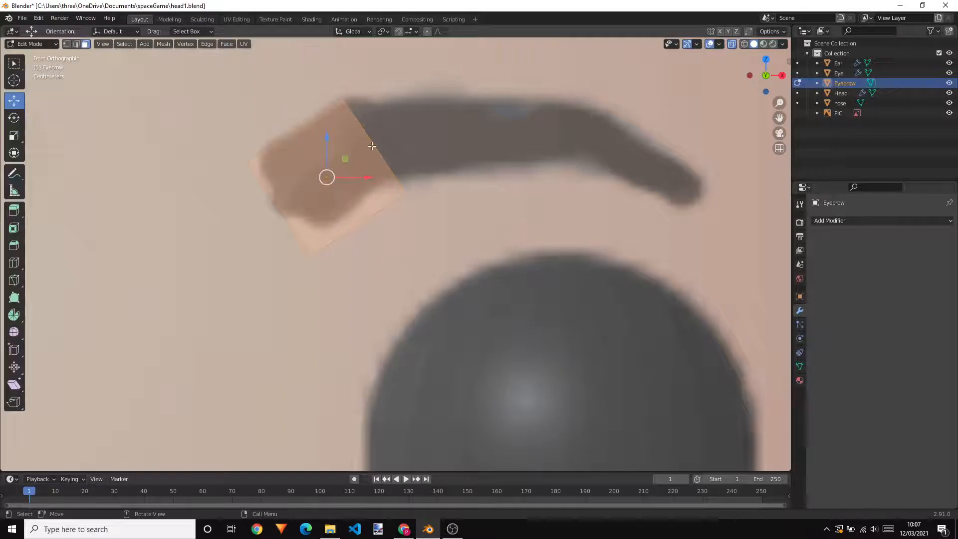
key(2)
click(373, 145)
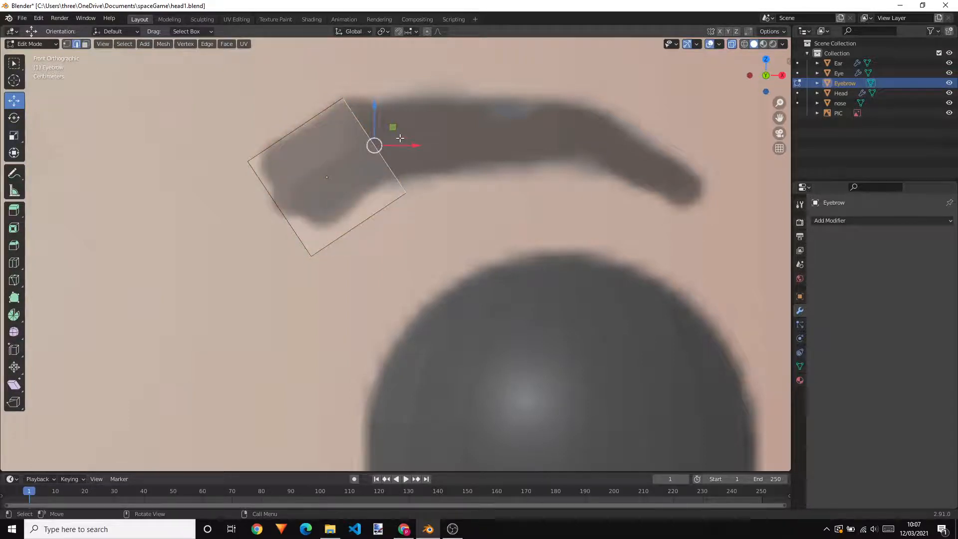
key(e)
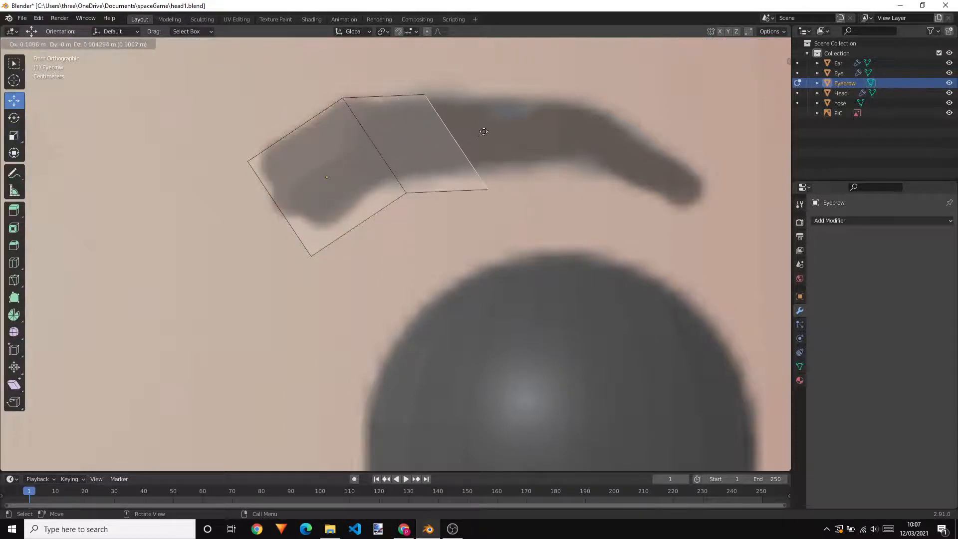
click(486, 129)
key(s)
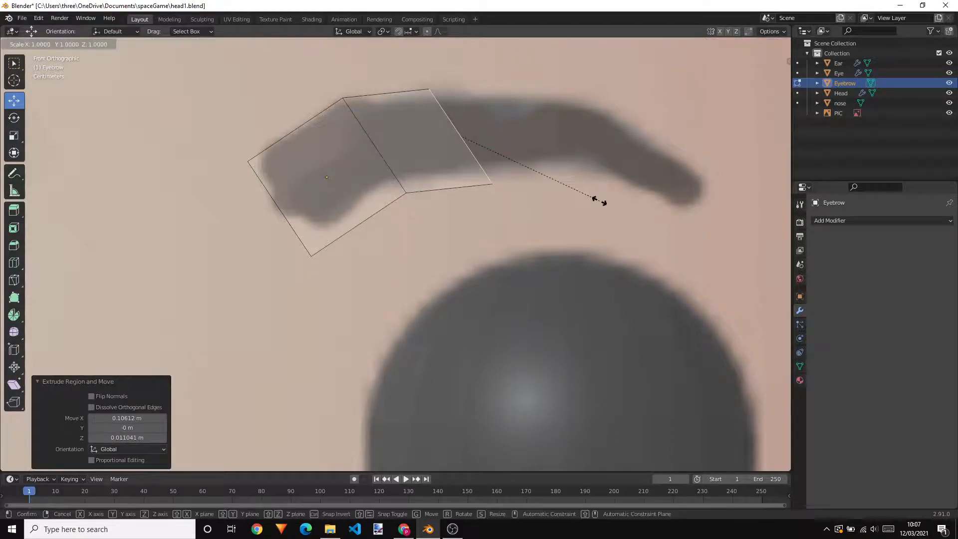
click(540, 176)
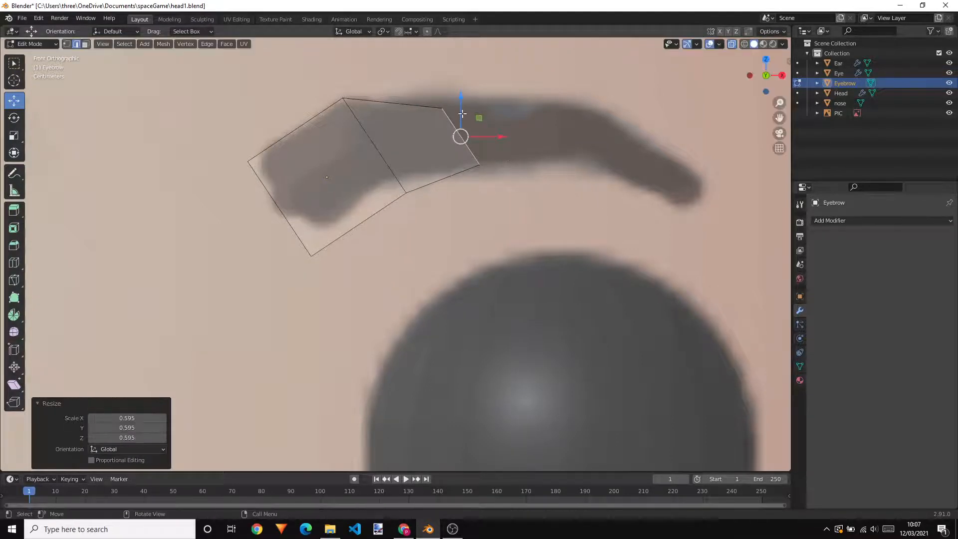
Raise the new eyebrow edge about 0.0055 m in Z and rotate it about 27° clockwise to follow the brow
drag(461, 112, 456, 107)
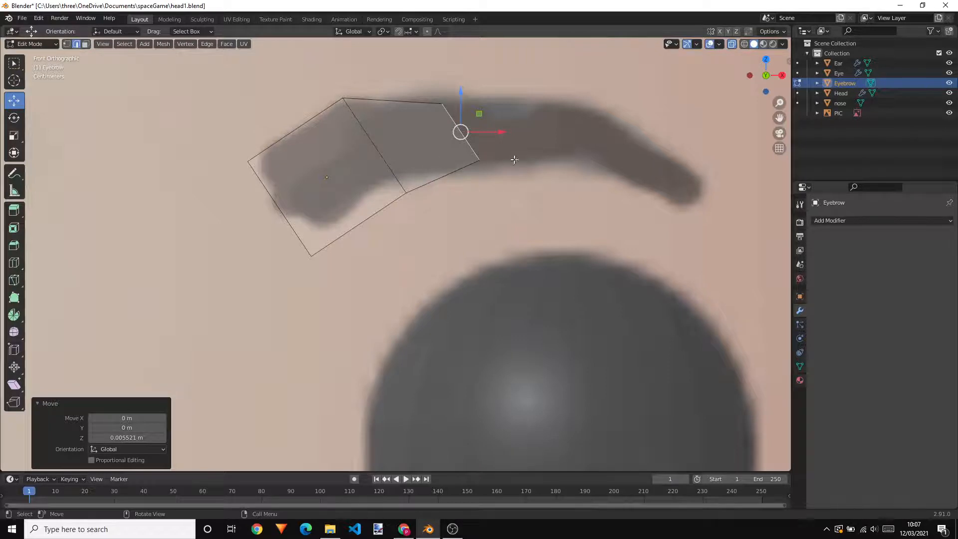
key(r)
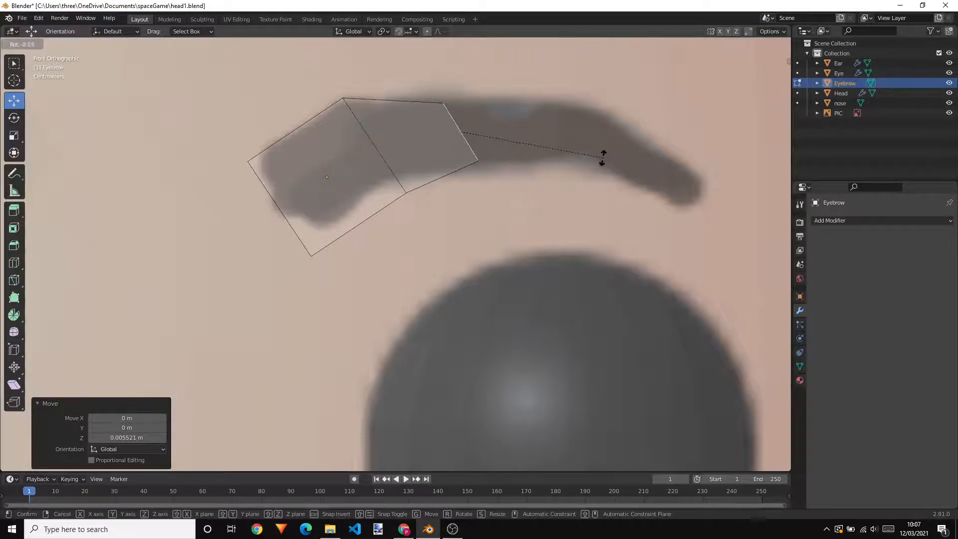
click(530, 181)
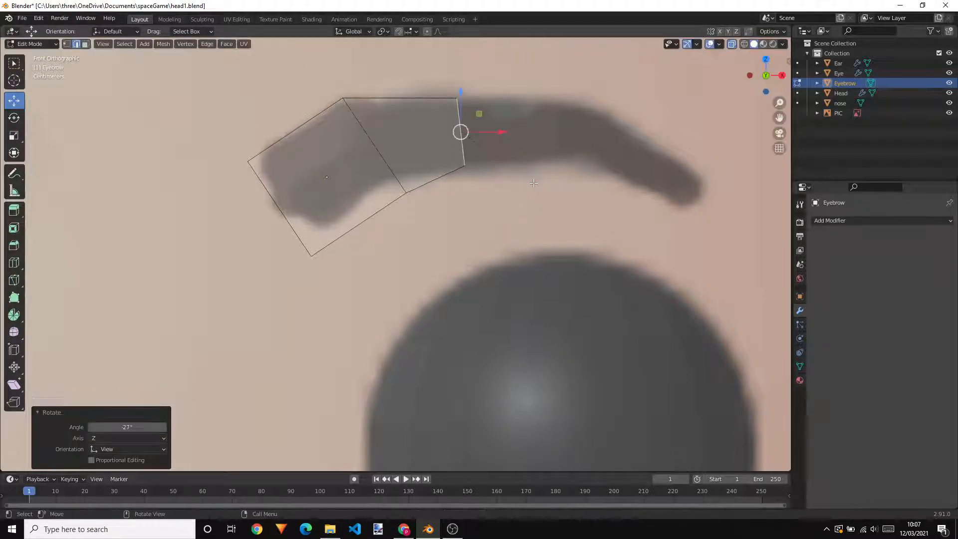
Extrude the edge about 0.147 m in X to the brow's bend, scale it by about 0.699 and rotate it about 18.3° clockwise
key(e)
click(652, 180)
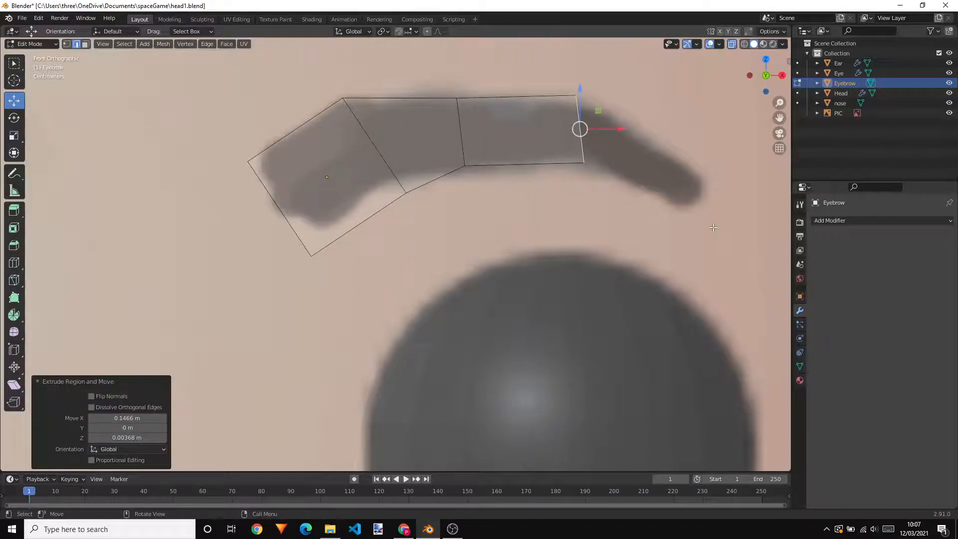
key(s)
click(656, 216)
key(r)
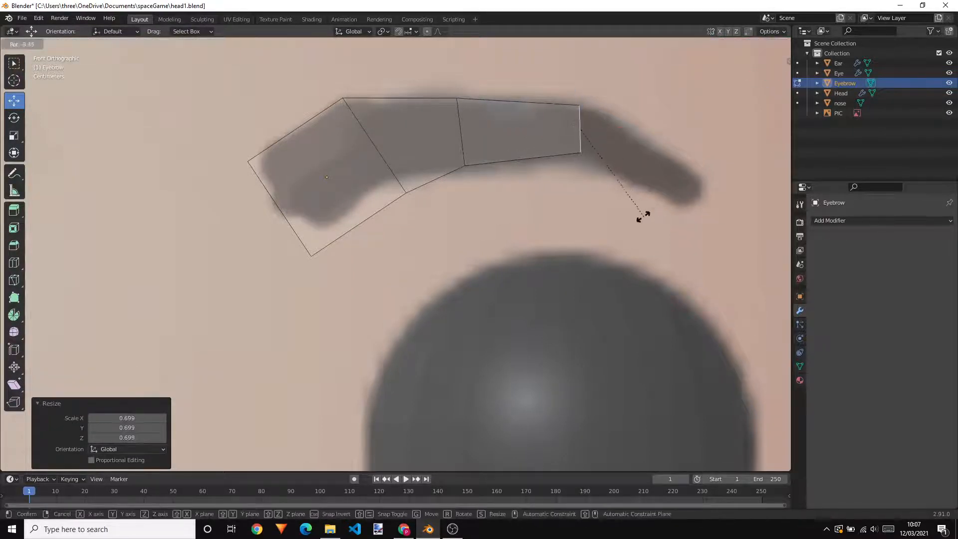
click(616, 215)
Extrude the edge down along the brow's outer slope close to its end and scale it by about 0.731
key(e)
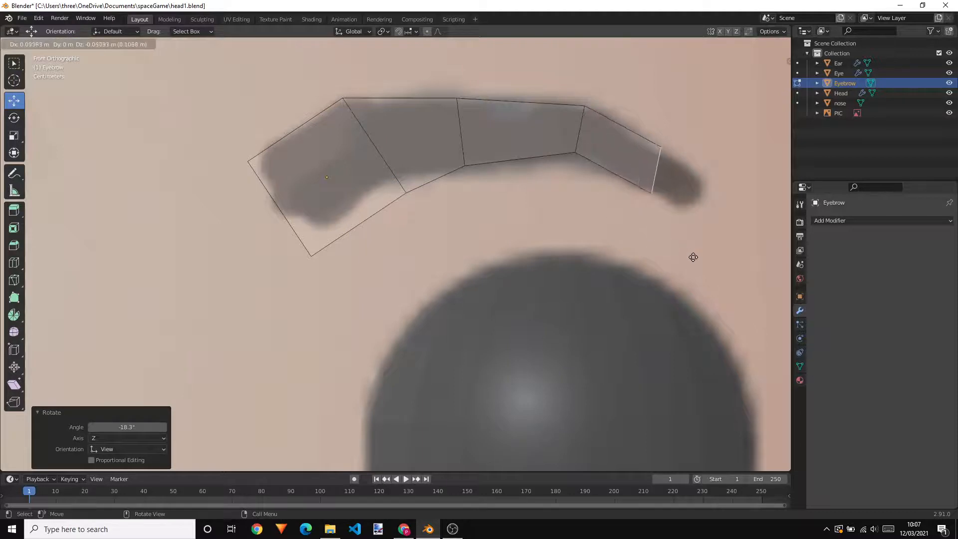
click(714, 265)
key(s)
click(717, 255)
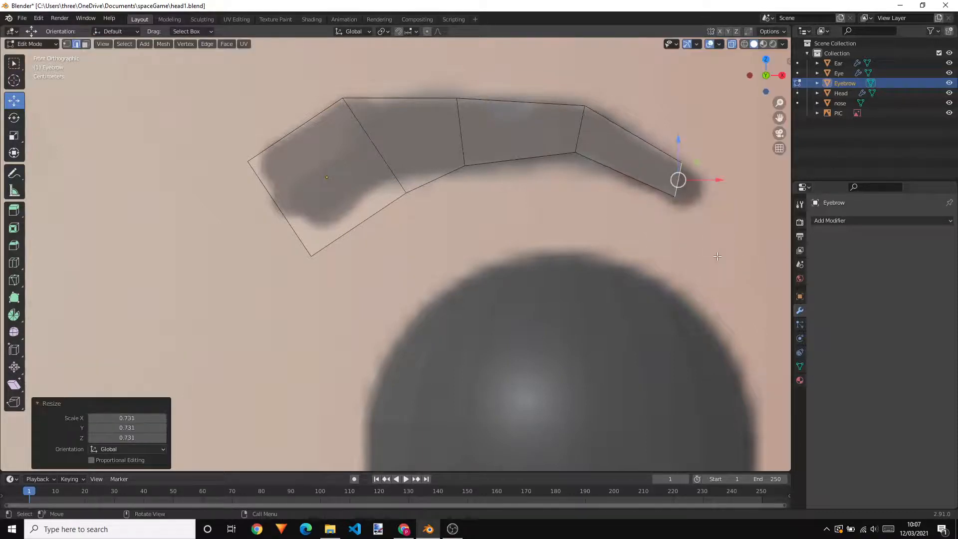
Extrude the eyebrow's tip about 0.032 m in X and -0.026 m in Z, and scale the end edge by about 0.549
key(e)
click(738, 279)
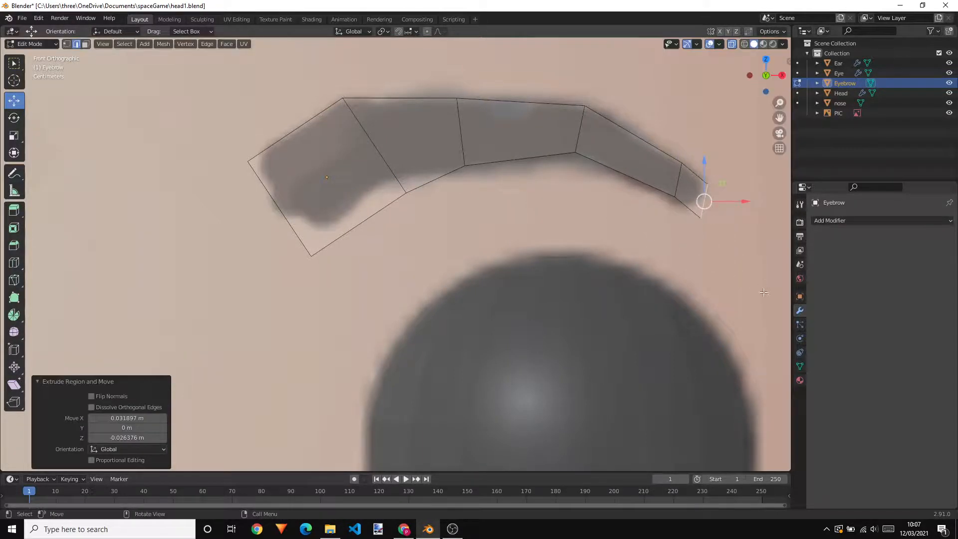
key(s)
click(728, 249)
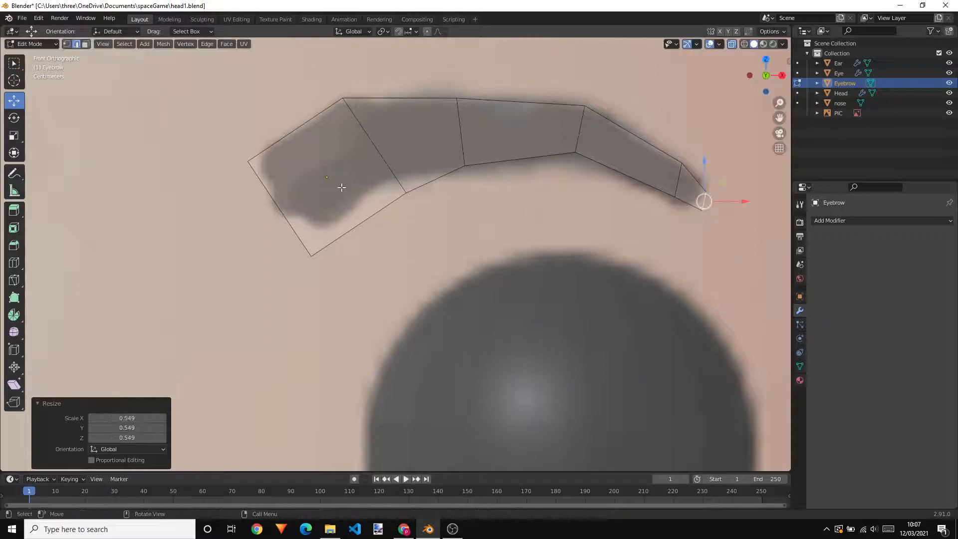
Leave mesh editing, turn off X-ray and examine the eyebrow's shape and position against the head from several angles
scroll(462, 172, down, 3)
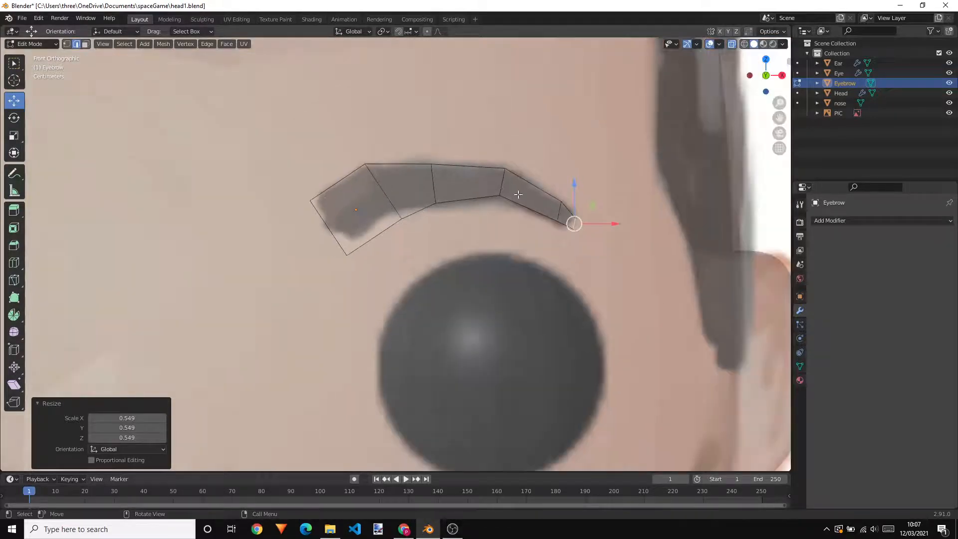
middle_drag(539, 227, 554, 248)
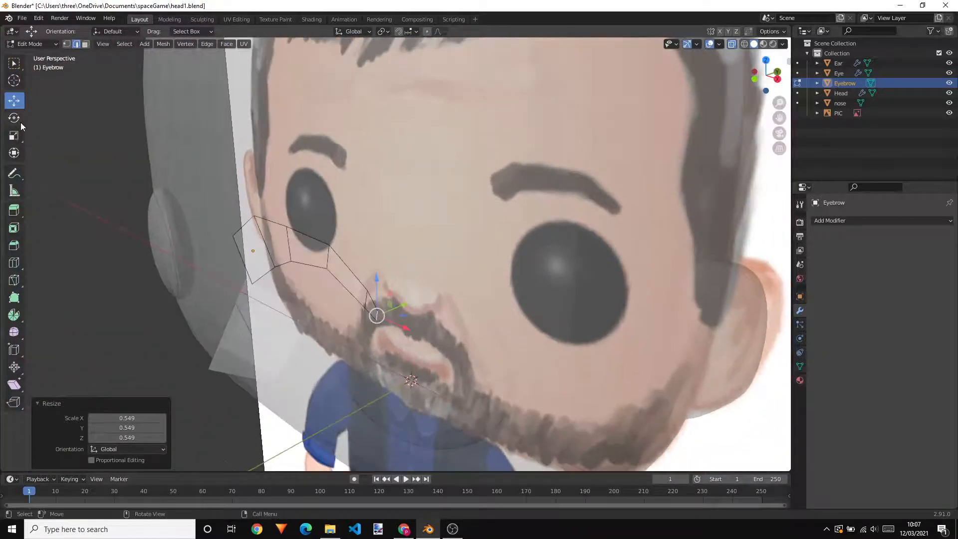
middle_drag(383, 252, 560, 254)
key(Tab)
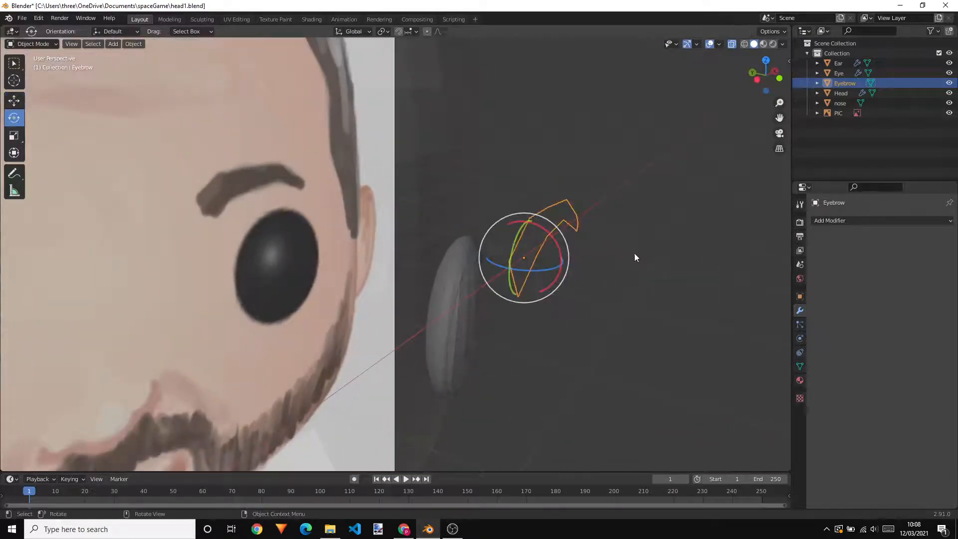
middle_drag(634, 257, 501, 256)
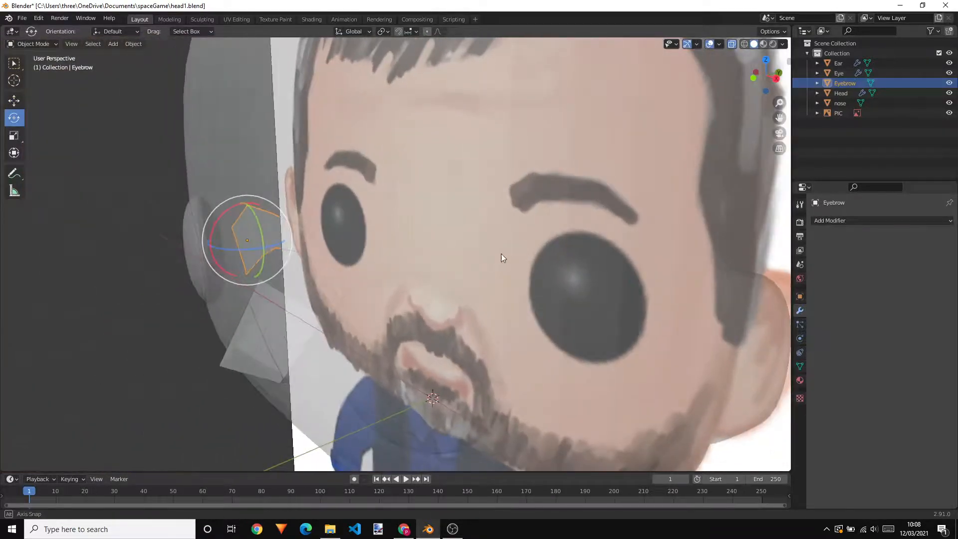
click(732, 44)
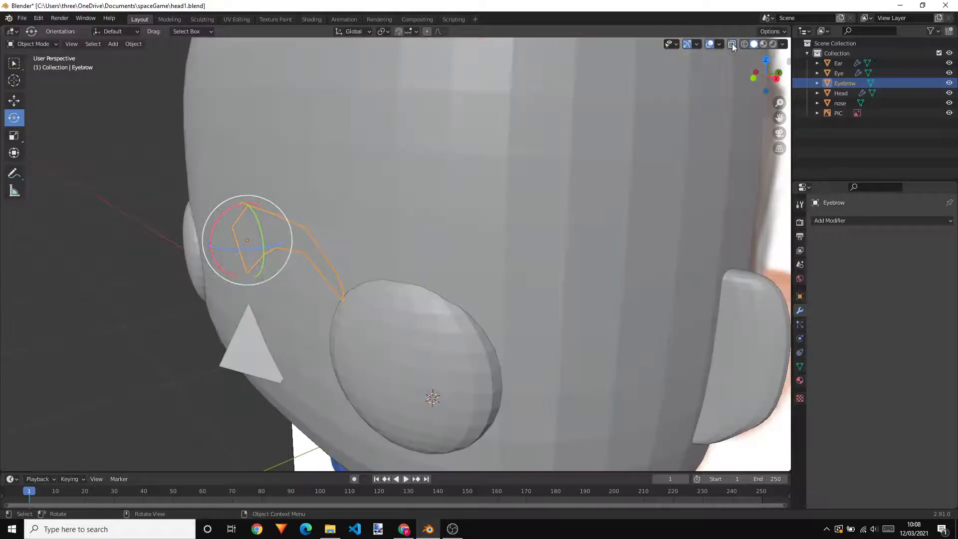
scroll(481, 174, down, 5)
middle_drag(472, 248, 501, 261)
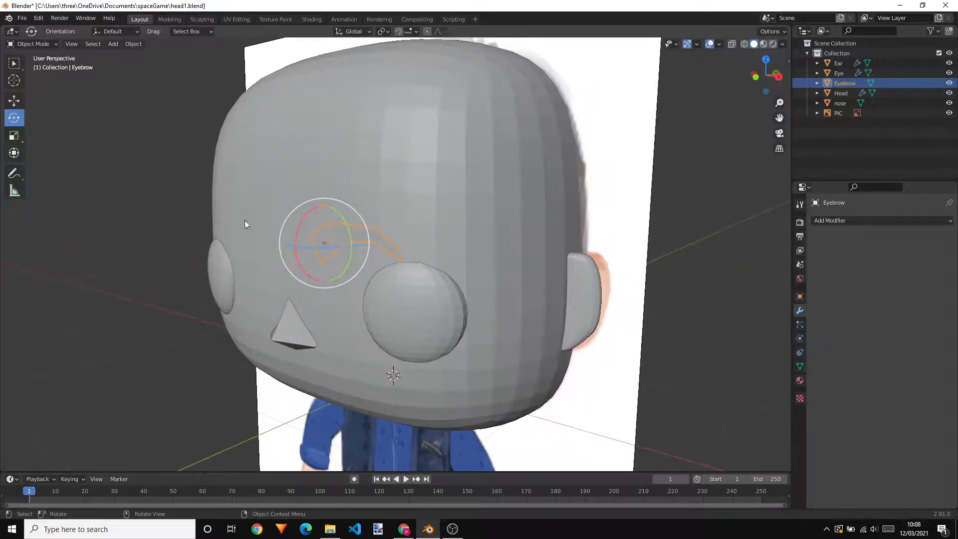
mouse_move(408, 260)
middle_down()
mouse_move(423, 289)
mouse_move(414, 266)
middle_up()
scroll(439, 267, up, 2)
Reselect the eyebrow, reopen its mesh for editing and examine its distance from the head from the side and front
click(16, 67)
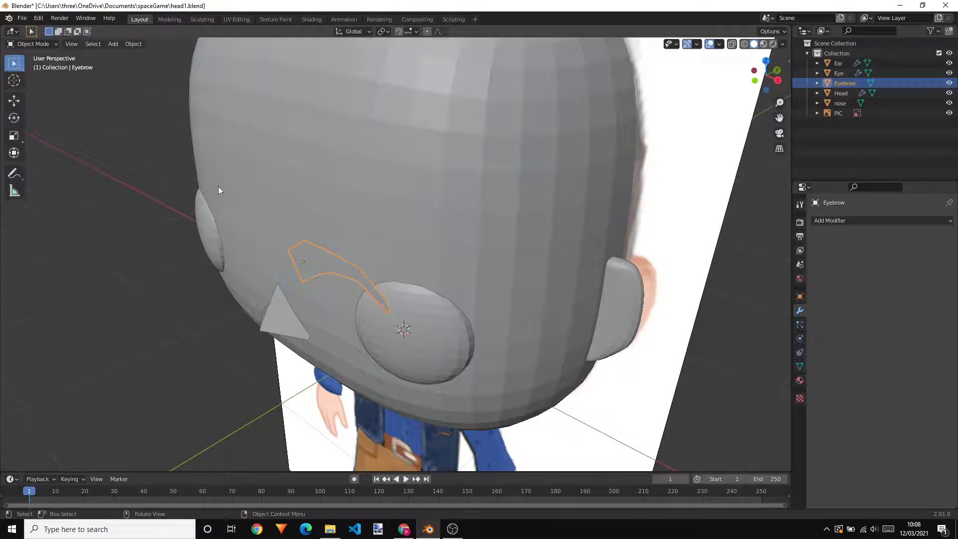
click(337, 273)
middle_drag(442, 280, 348, 263)
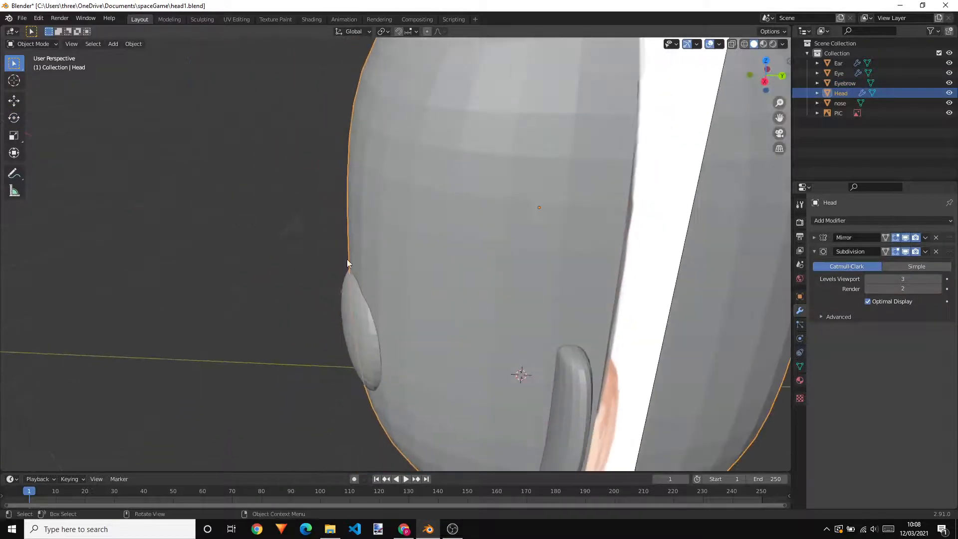
click(297, 231)
key(Tab)
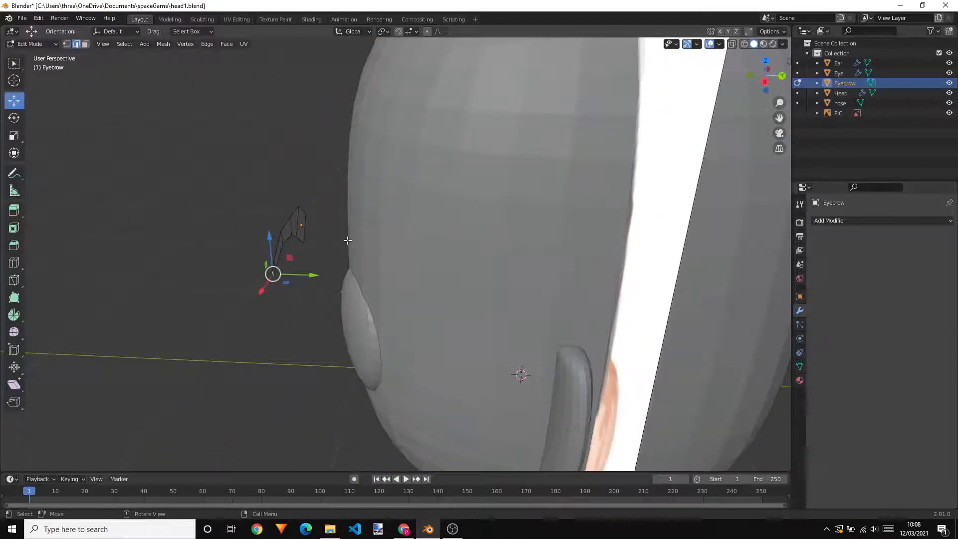
scroll(334, 225, up, 2)
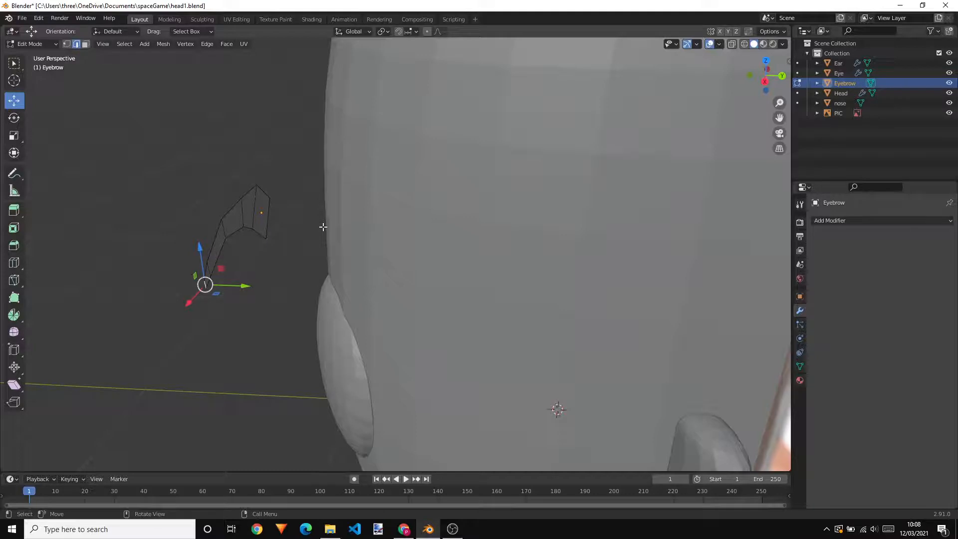
middle_drag(306, 241, 369, 221)
mouse_move(429, 205)
middle_down()
mouse_move(363, 203)
mouse_move(419, 212)
middle_up()
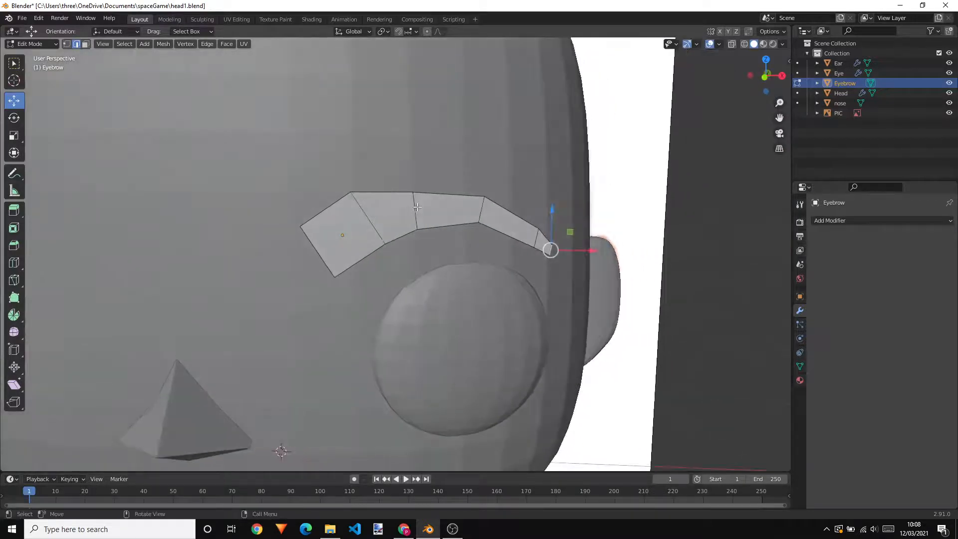
In front view with X-ray on, move the upper vertex in the middle of the brow up about 0.011 m in Z
key(KP_1)
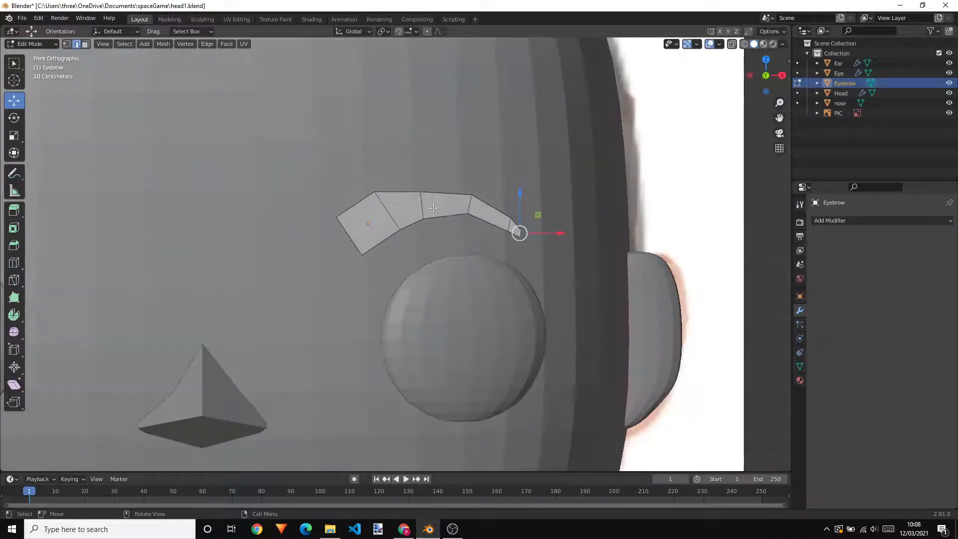
click(731, 46)
scroll(331, 171, up, 2)
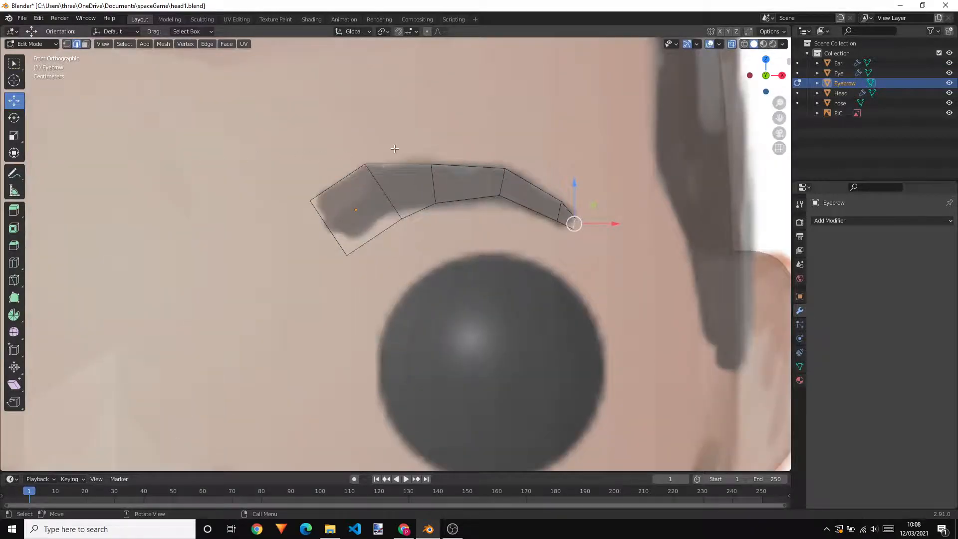
key(1)
click(430, 165)
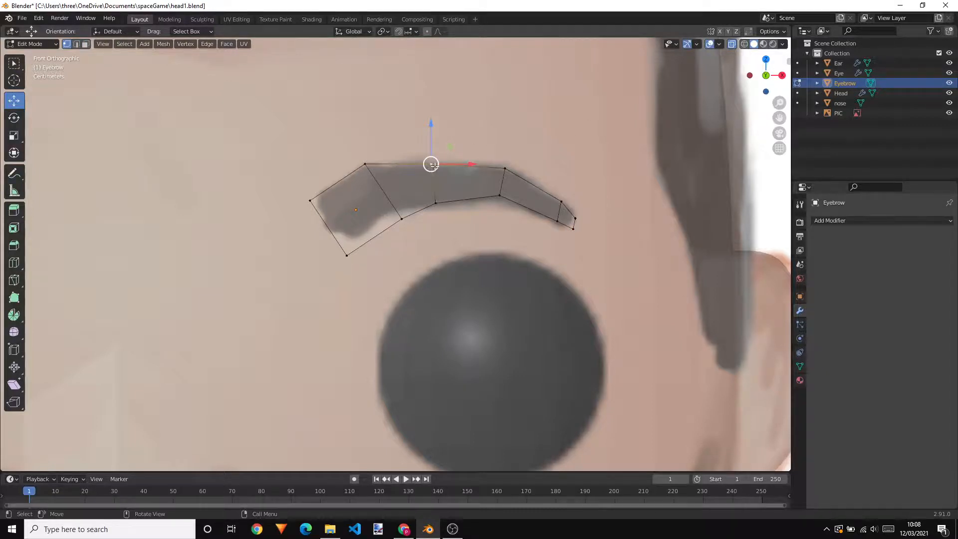
mouse_move(430, 164)
mouse_down()
mouse_move(429, 150)
mouse_move(431, 158)
mouse_up()
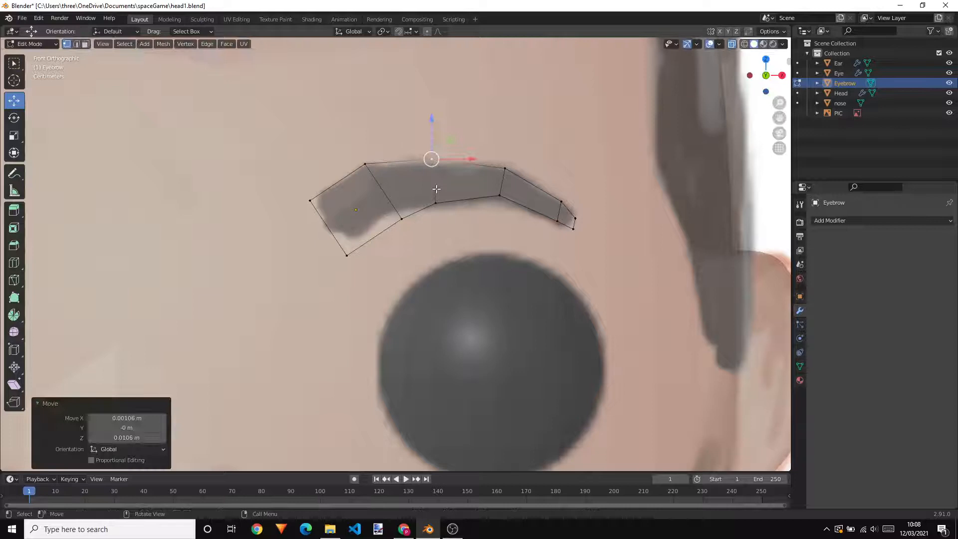
Move the eyebrow's lower vertex nearest the inner end about -0.025 m in X and 0.026 m in Z, and raise its lower inner corner slightly
click(401, 222)
drag(403, 220, 391, 208)
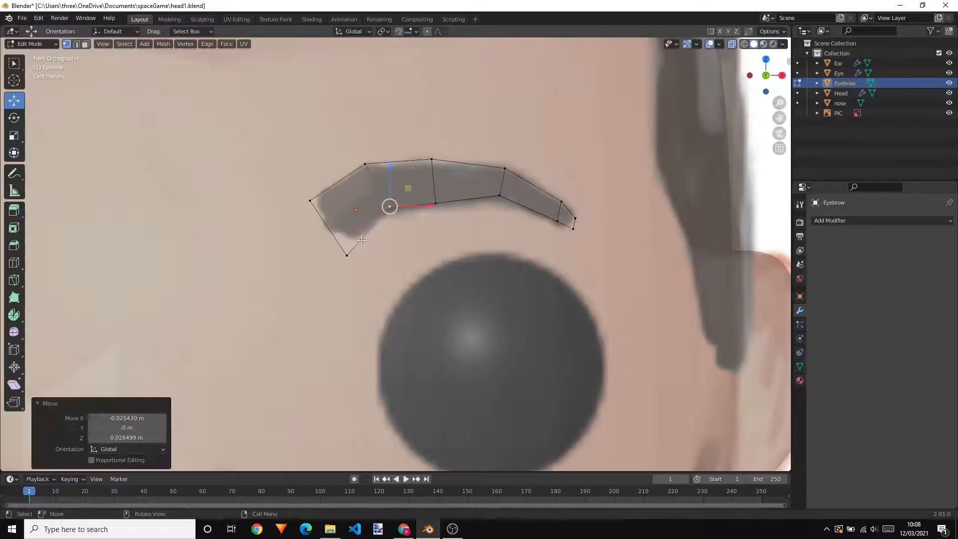
click(349, 257)
drag(346, 253, 346, 244)
Lower the eyebrow's bottom-edge vertex near the outer end about 0.007 m in Z and the one nearest the inner end about 0.015 m
click(495, 198)
drag(498, 195, 498, 199)
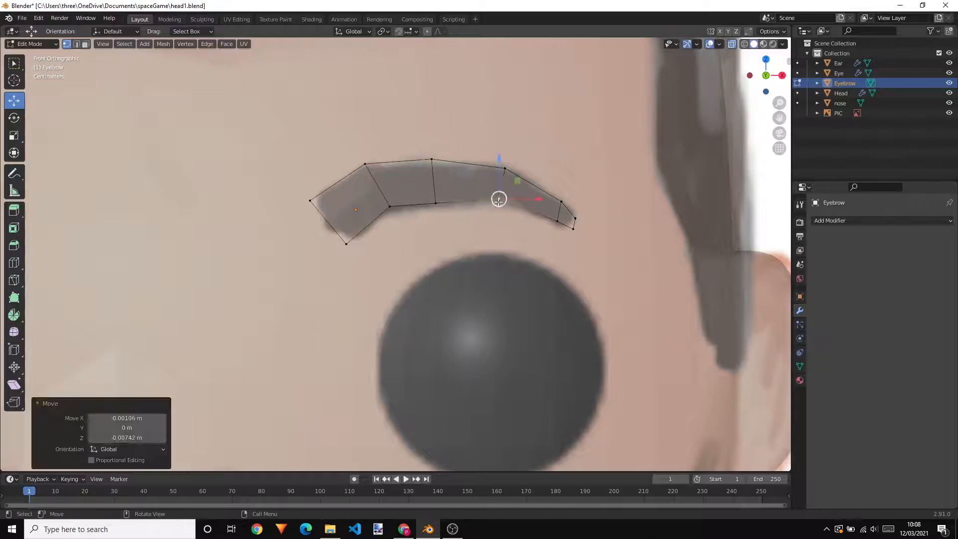
click(389, 215)
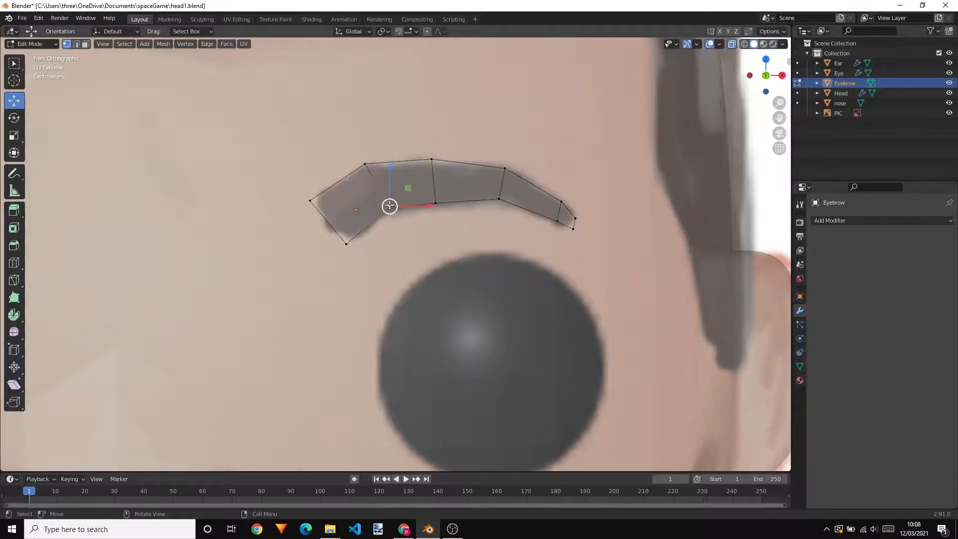
drag(389, 216, 389, 222)
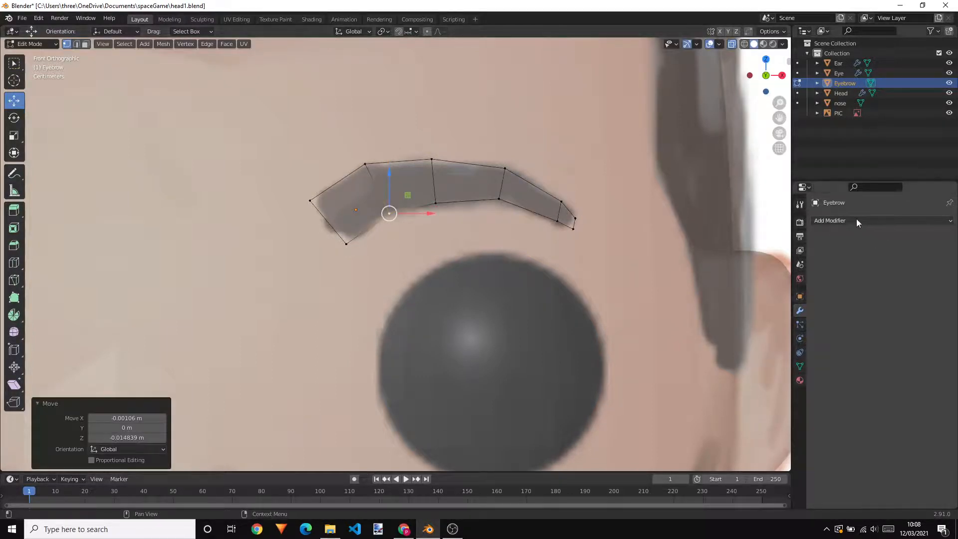
With X-ray off, extrude all of the eyebrow's faces about 0.081 m outward from the head, and return to Object Mode
scroll(641, 246, down, 4)
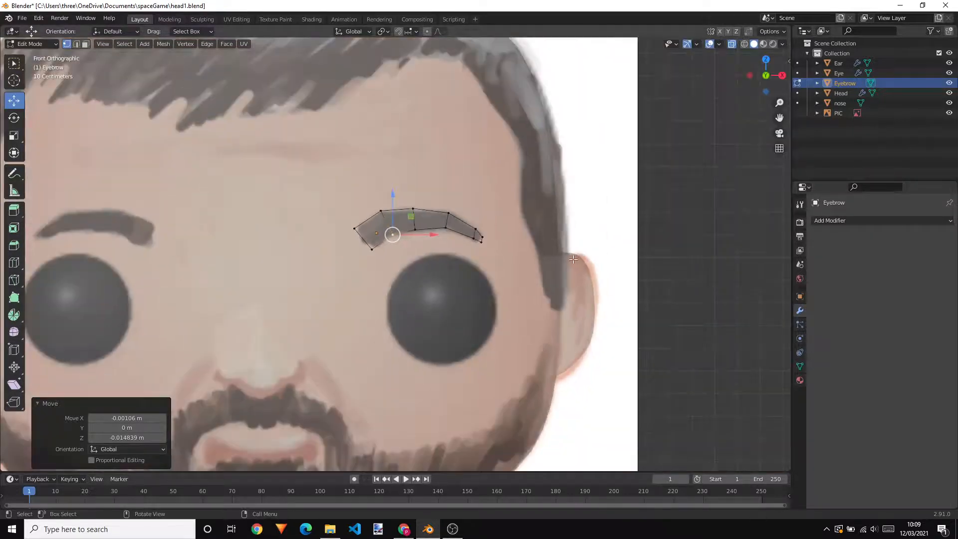
click(732, 44)
middle_drag(548, 202, 534, 216)
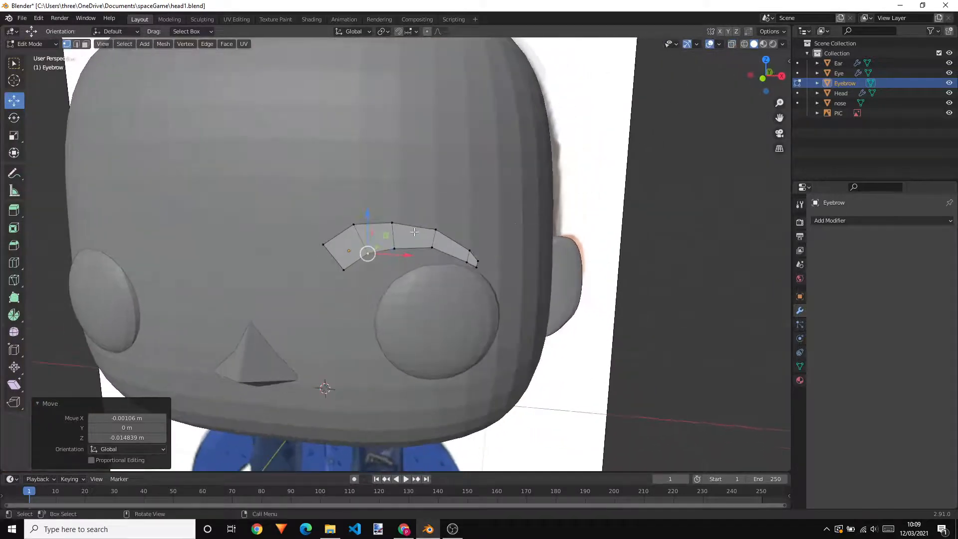
key(3)
click(346, 232)
shift+click(378, 236)
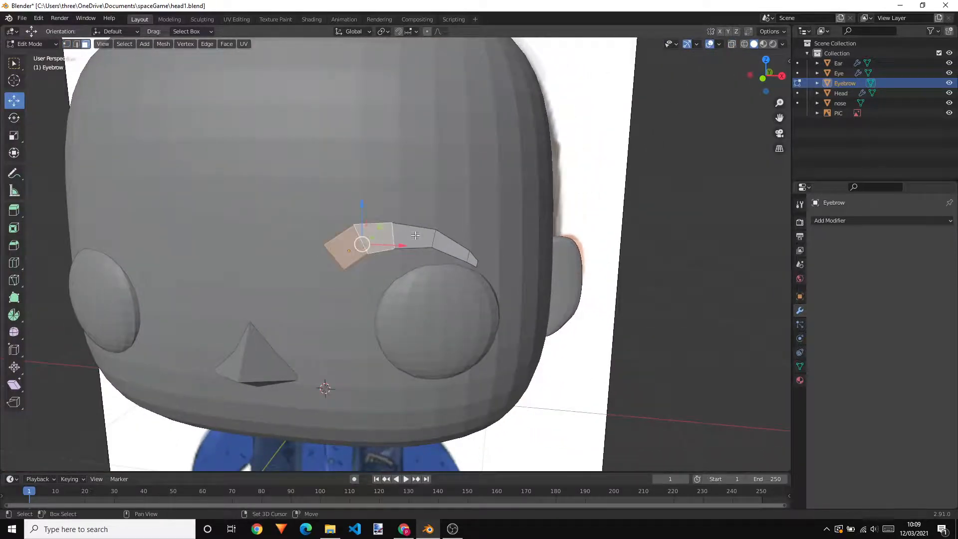
shift+click(417, 235)
shift+click(473, 262)
shift+click(473, 261)
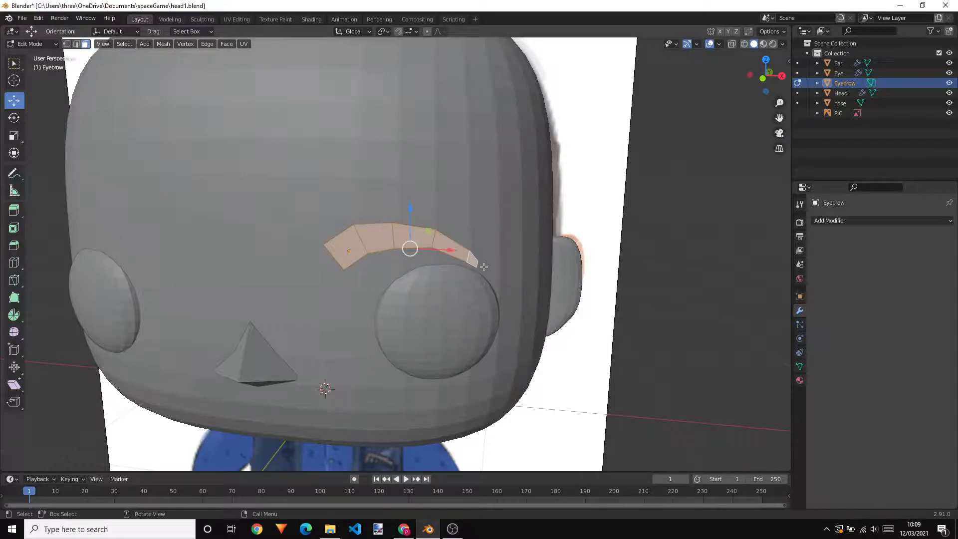
middle_drag(561, 242, 540, 253)
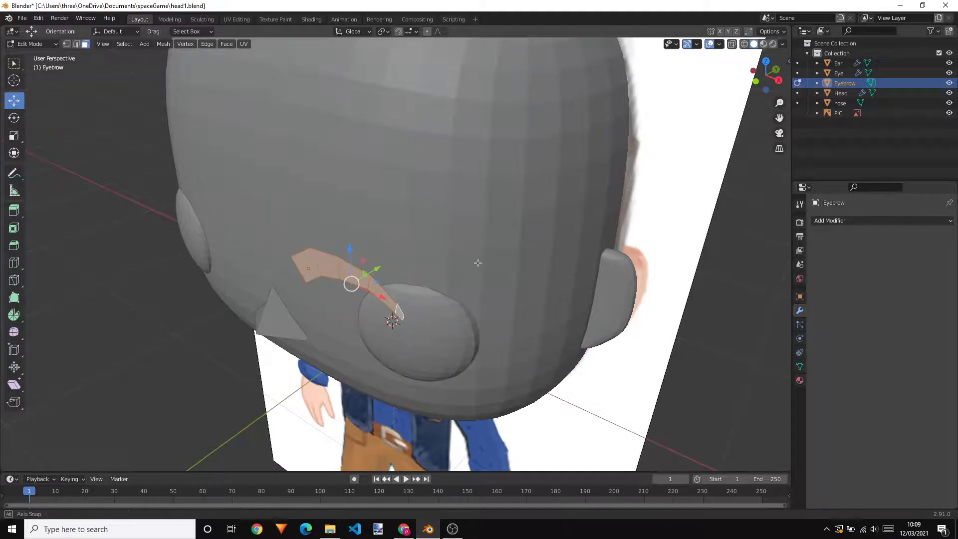
middle_drag(499, 267, 451, 251)
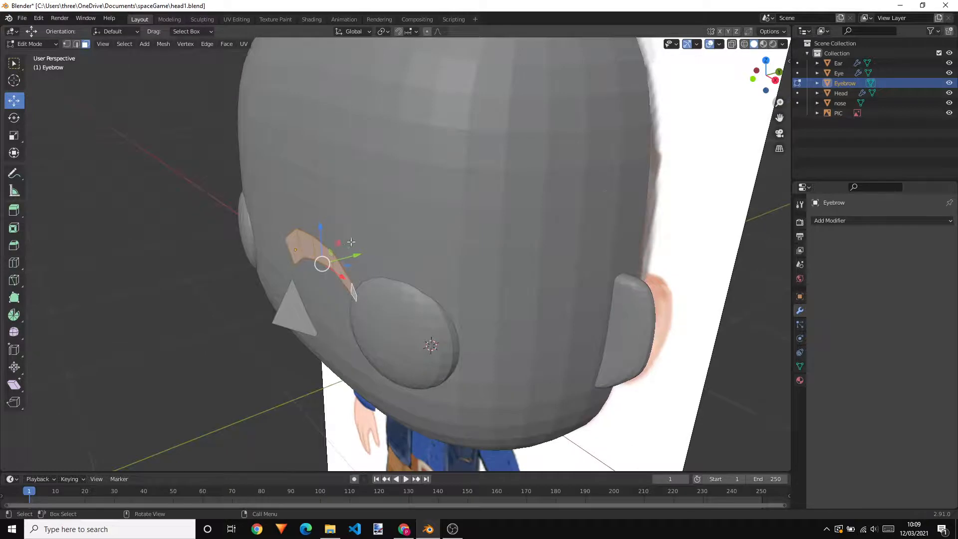
key(e)
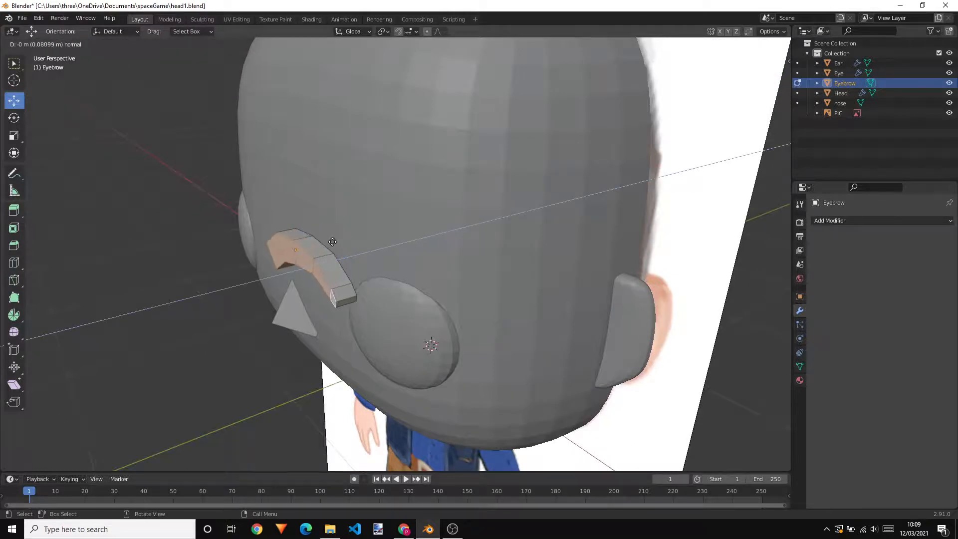
click(332, 241)
middle_drag(333, 241, 418, 212)
key(Tab)
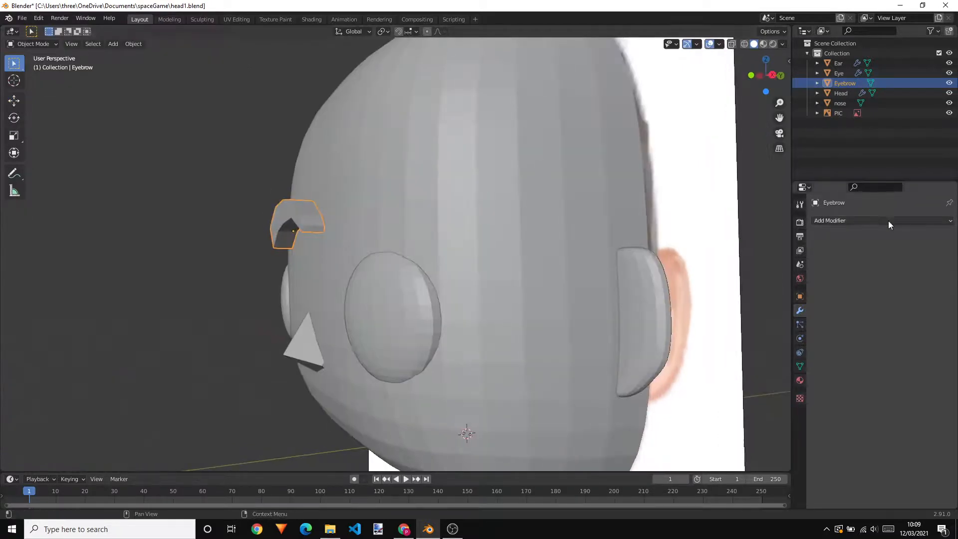
Add a Subdivision Surface modifier to the eyebrow and set its viewport levels to 2
click(857, 220)
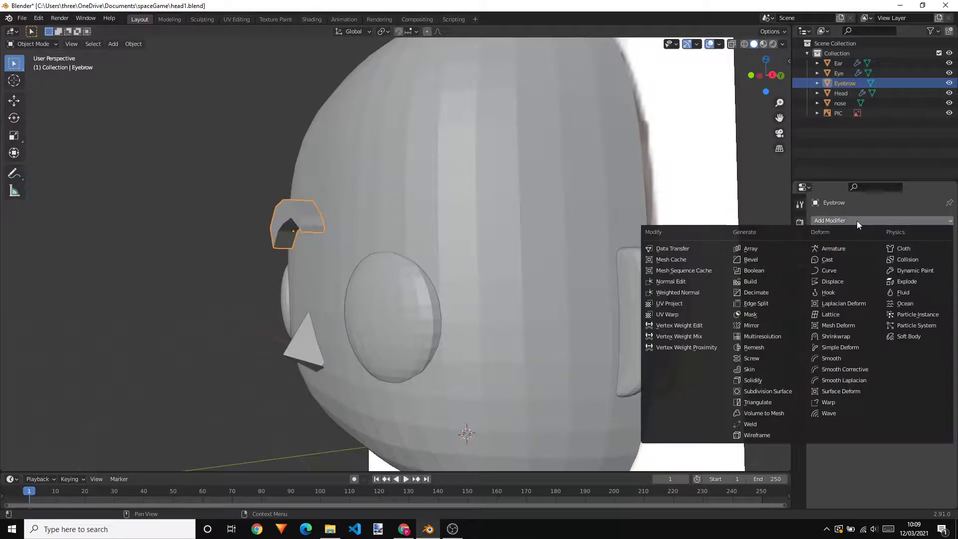
click(783, 393)
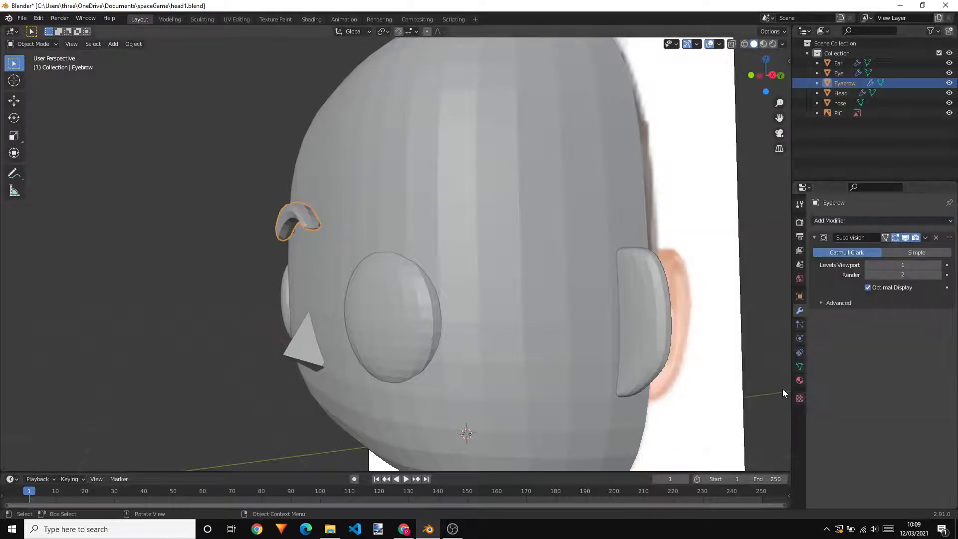
middle_drag(573, 275, 521, 274)
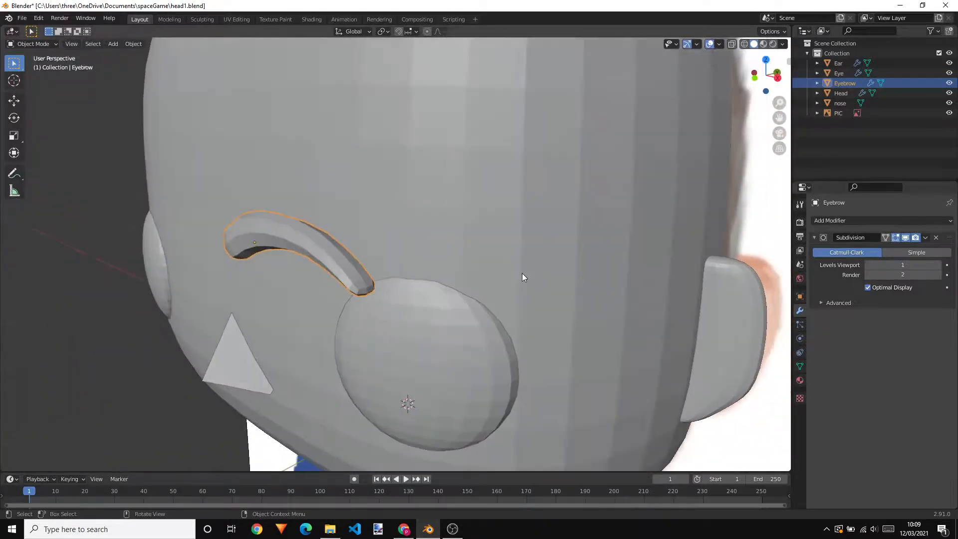
click(938, 265)
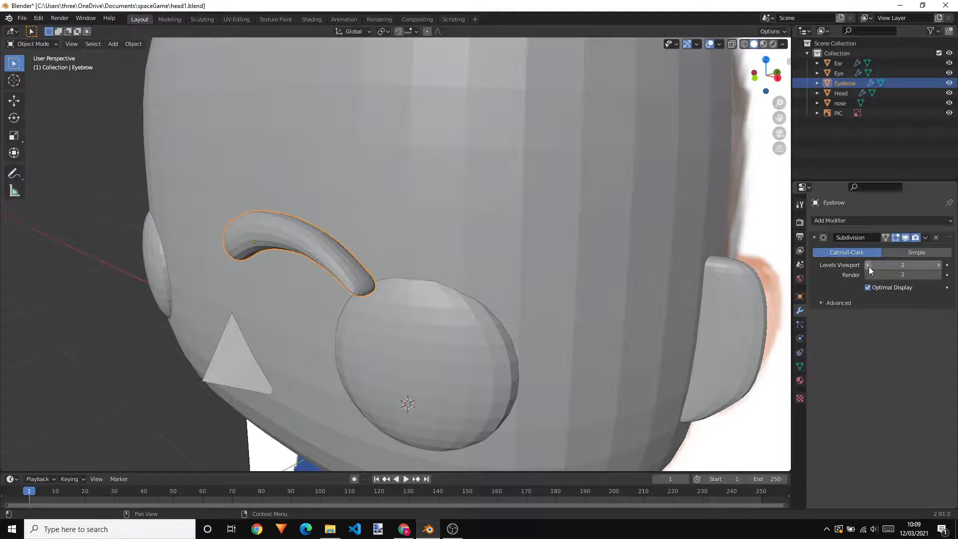
middle_drag(648, 262, 564, 235)
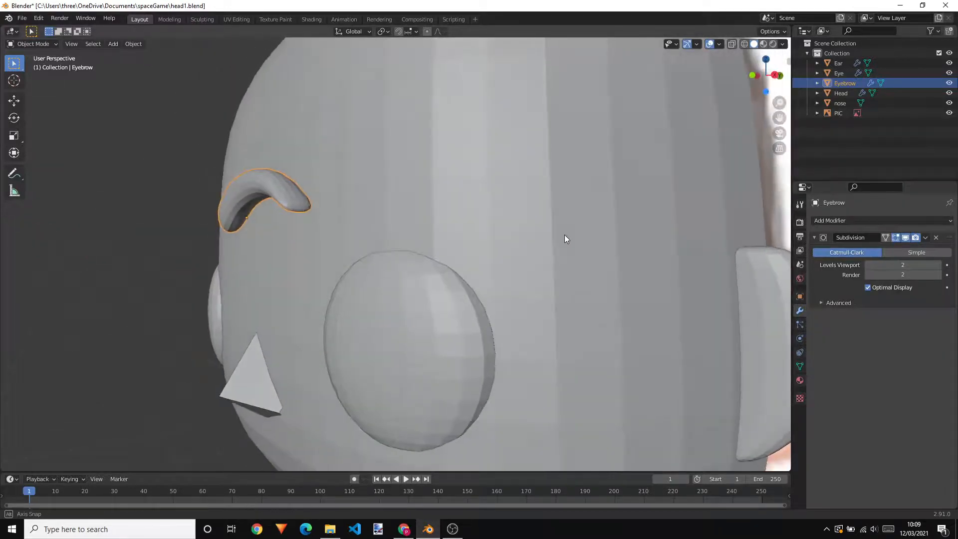
click(868, 264)
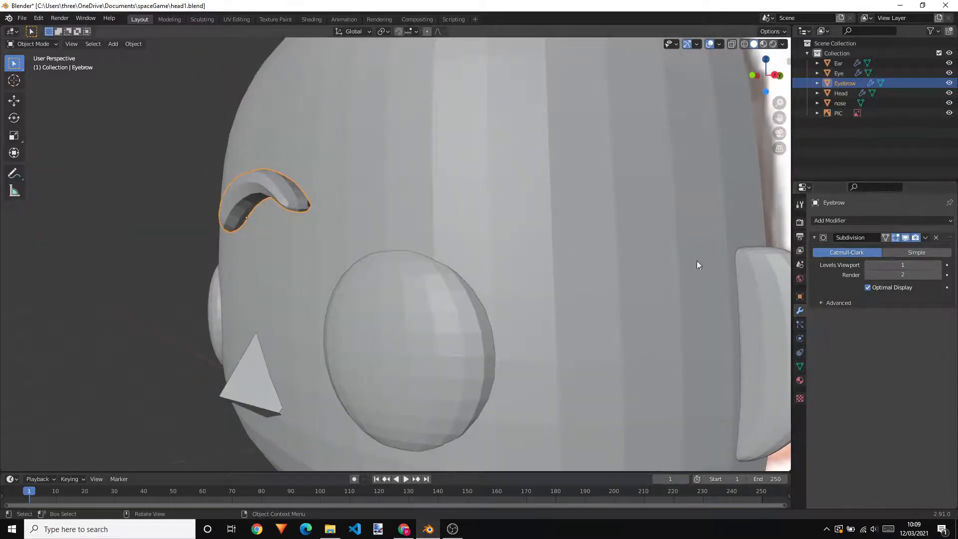
click(936, 264)
middle_drag(698, 264, 540, 264)
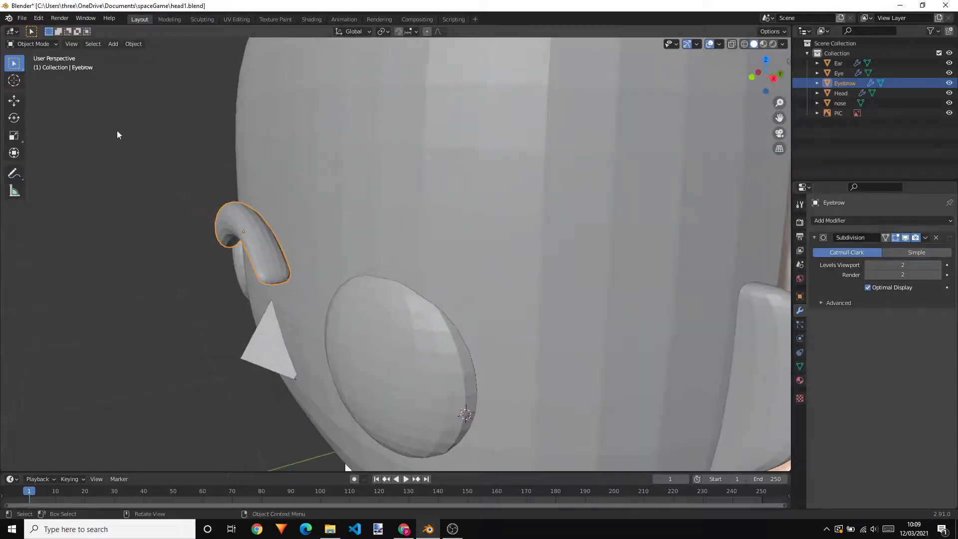
Move the eyebrow about 0.376 m along Y into the head, and bring it back outward by about 0.106 m
click(14, 101)
drag(278, 230, 403, 227)
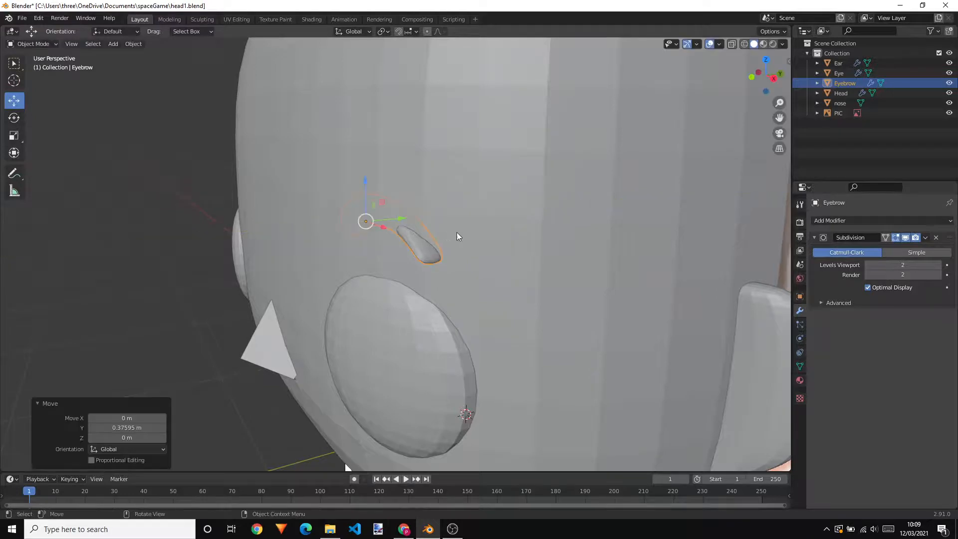
middle_drag(459, 236, 492, 292)
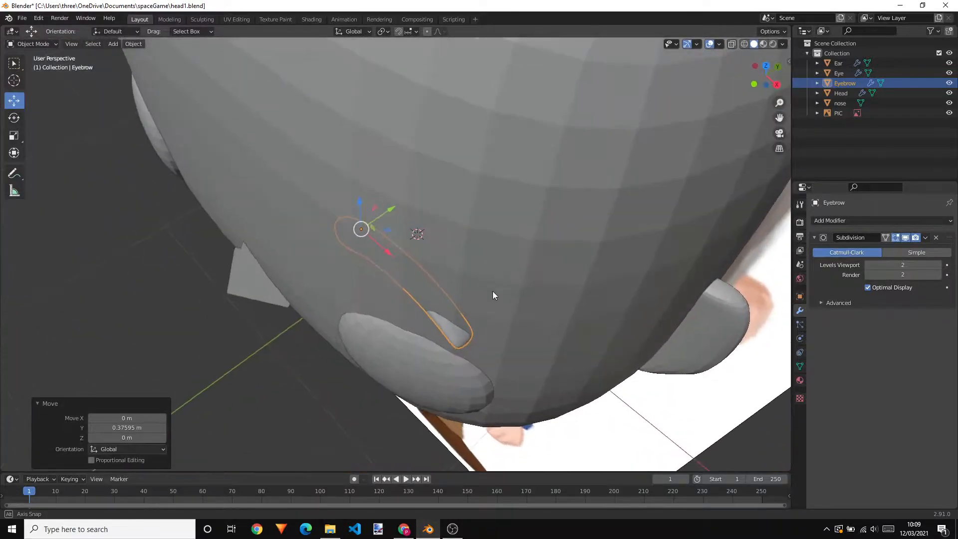
drag(389, 208, 363, 229)
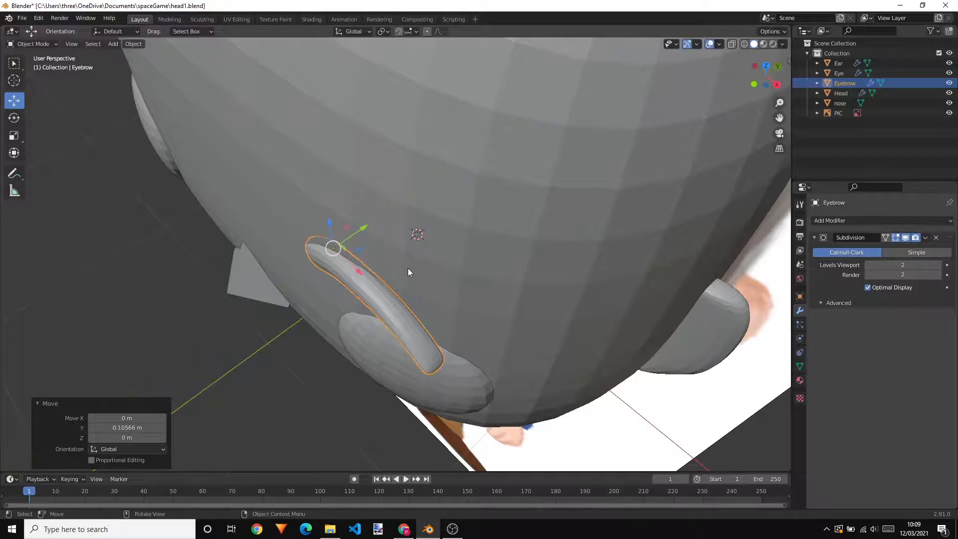
middle_drag(408, 272, 474, 246)
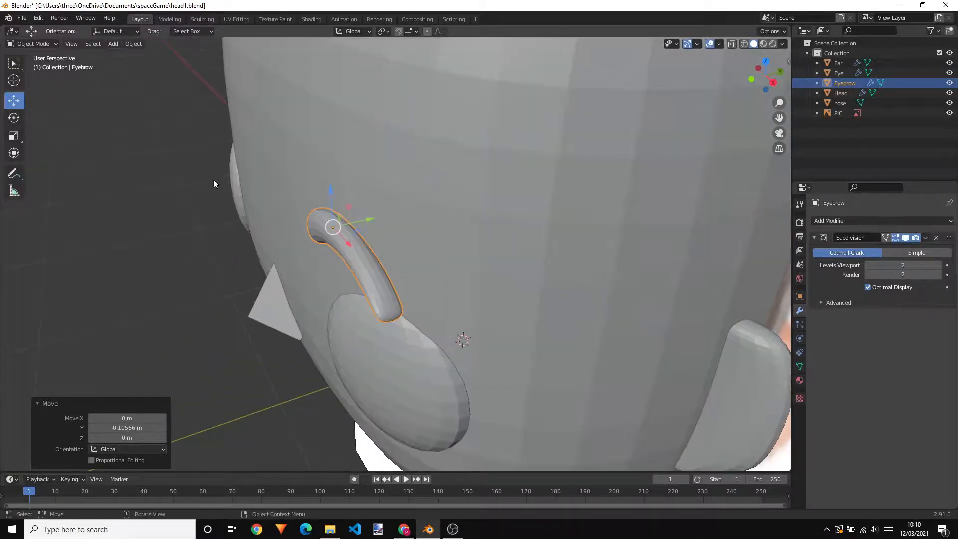
Rotate the eyebrow about 7.46° around Z to follow the head's curve, and shift it slightly outward along Y
click(14, 118)
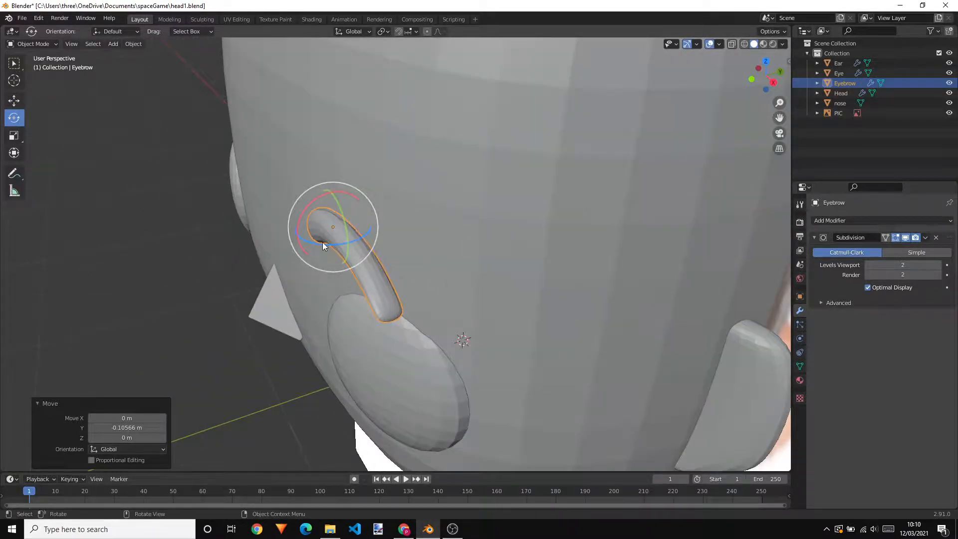
drag(323, 242, 376, 235)
middle_drag(376, 235, 443, 244)
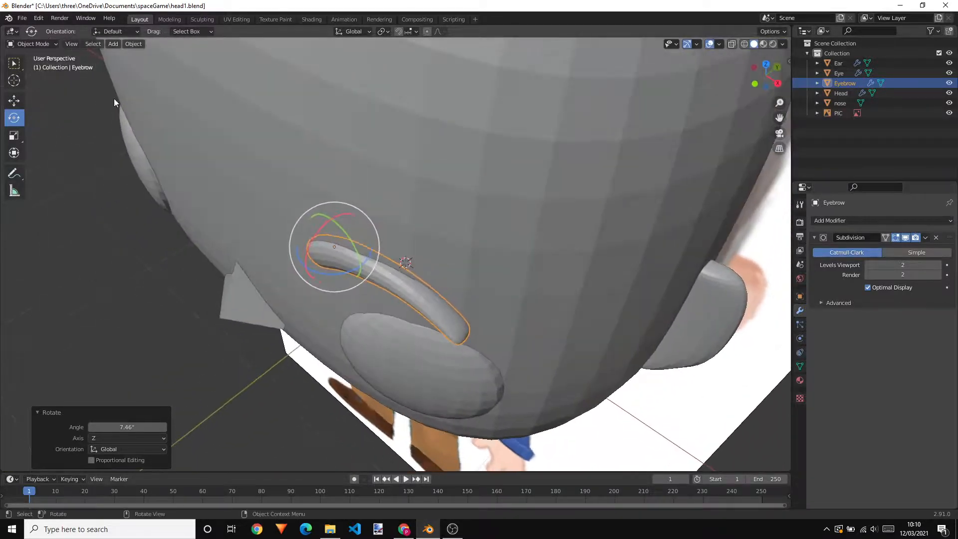
click(14, 101)
drag(357, 227, 351, 236)
middle_drag(531, 307, 427, 277)
In the eyebrow's mesh, move the edge loop in the middle of the brow about 0.02 m along Y toward the head
key(Tab)
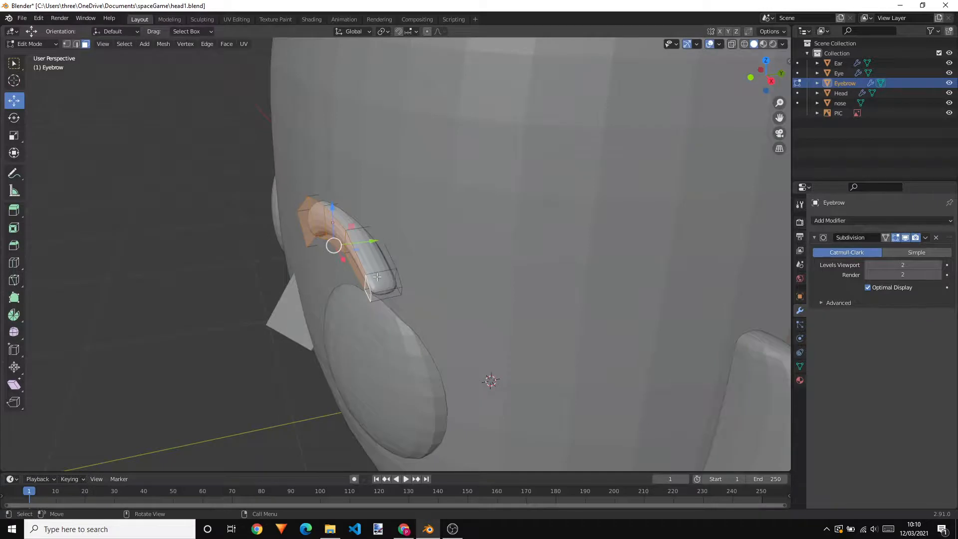
click(388, 293)
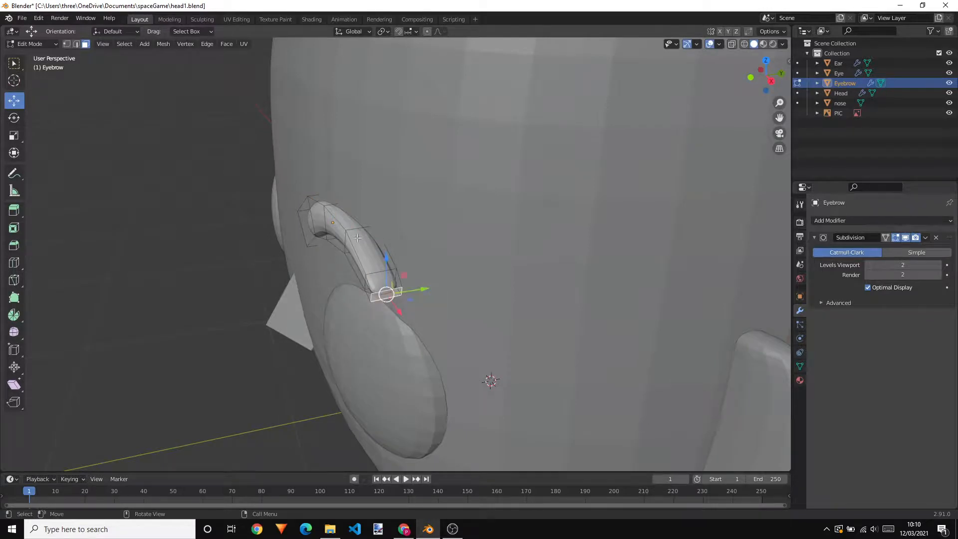
middle_drag(415, 256, 450, 261)
scroll(453, 261, up, 2)
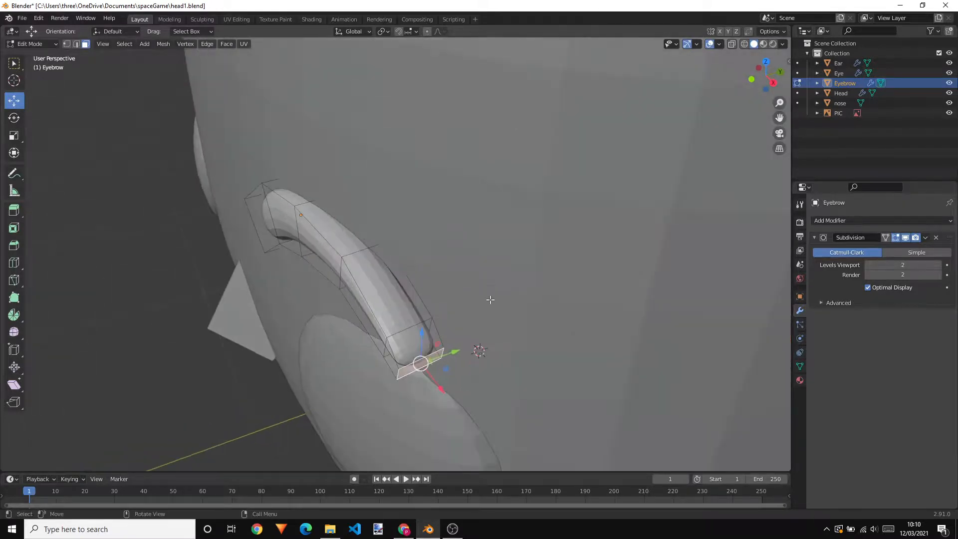
middle_drag(509, 280, 389, 195)
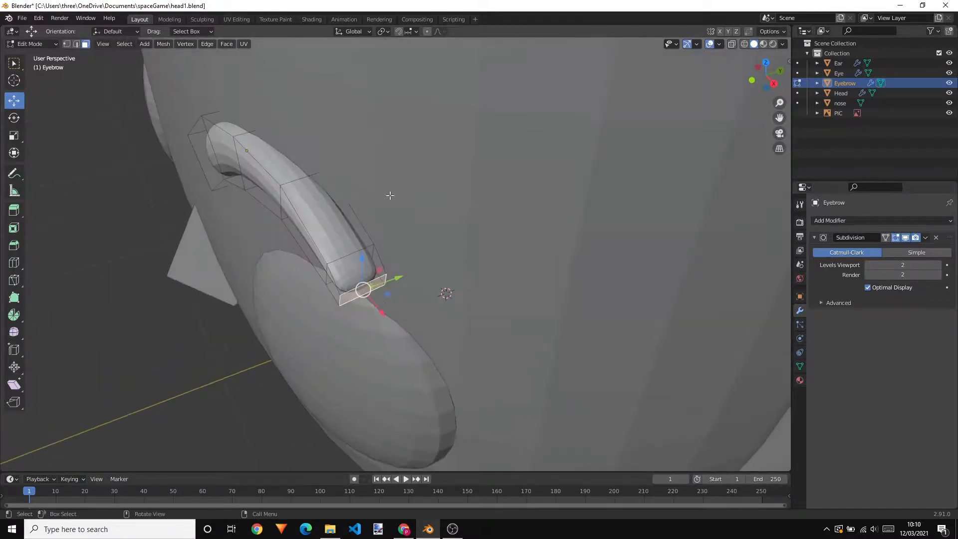
key(2)
click(301, 178)
shift+click(281, 207)
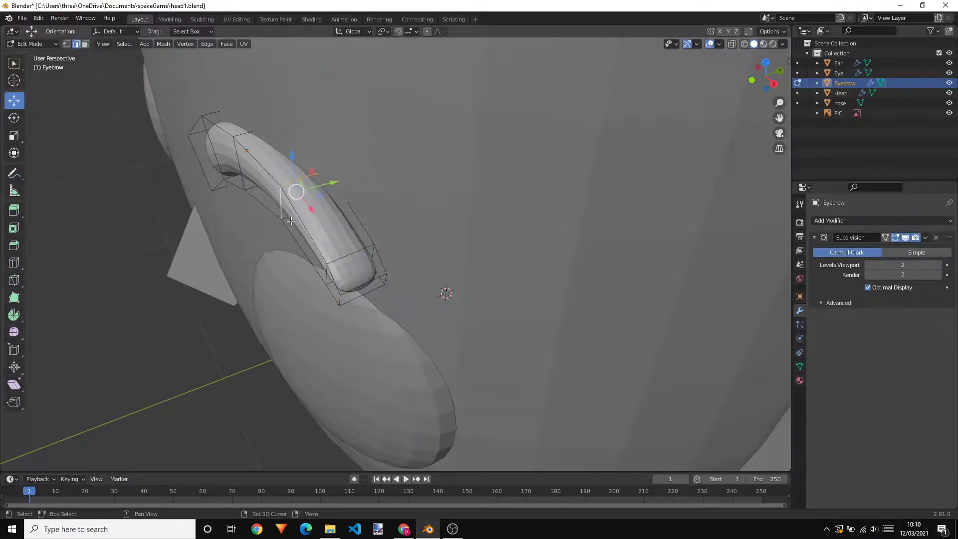
shift+click(290, 219)
click(348, 183)
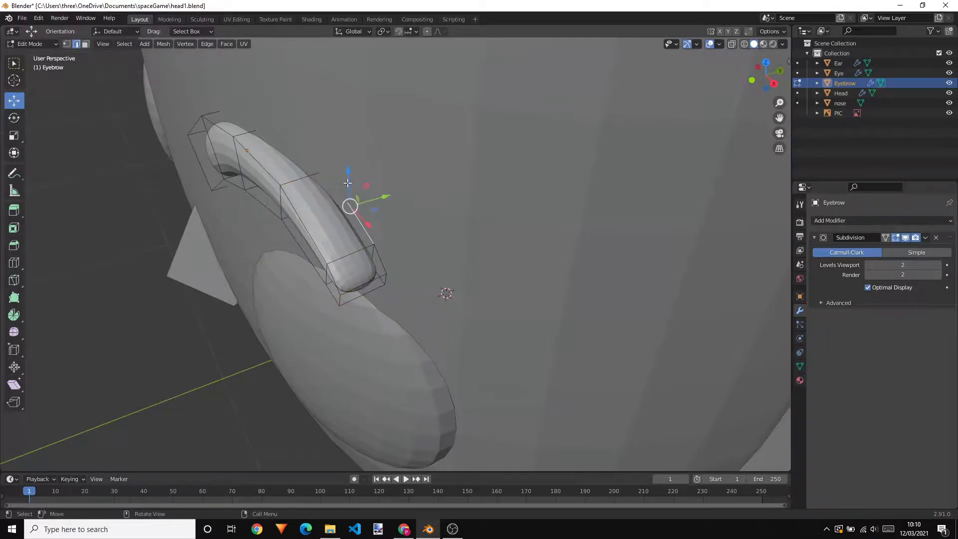
alt+click(296, 180)
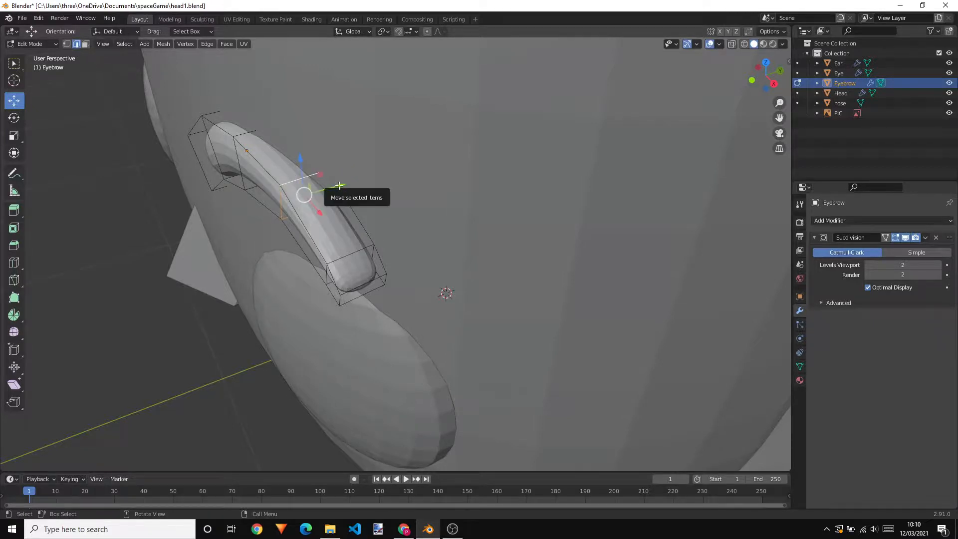
drag(337, 188, 355, 186)
Move the edge loop just before the eyebrow's outer tip about 0.048 m along Y toward the head
middle_drag(425, 211, 413, 216)
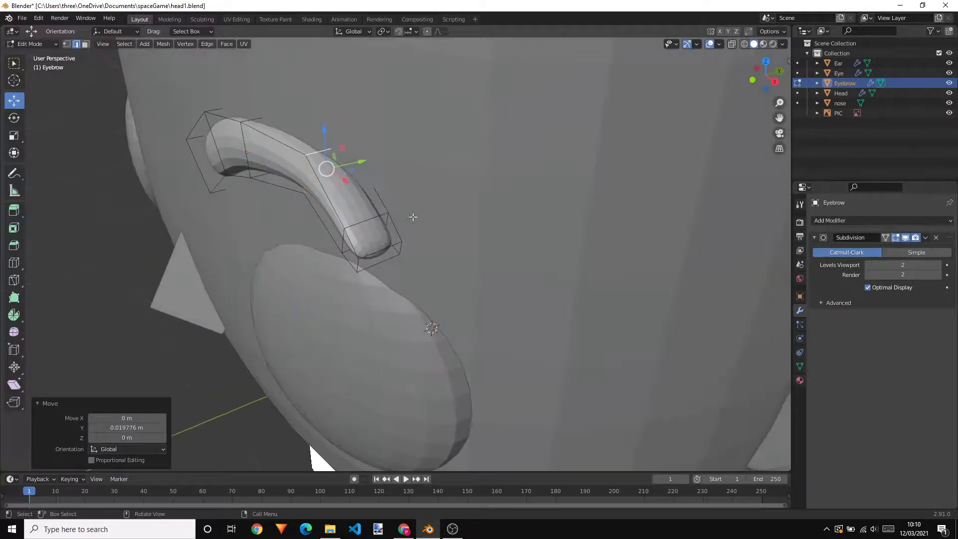
alt+click(370, 218)
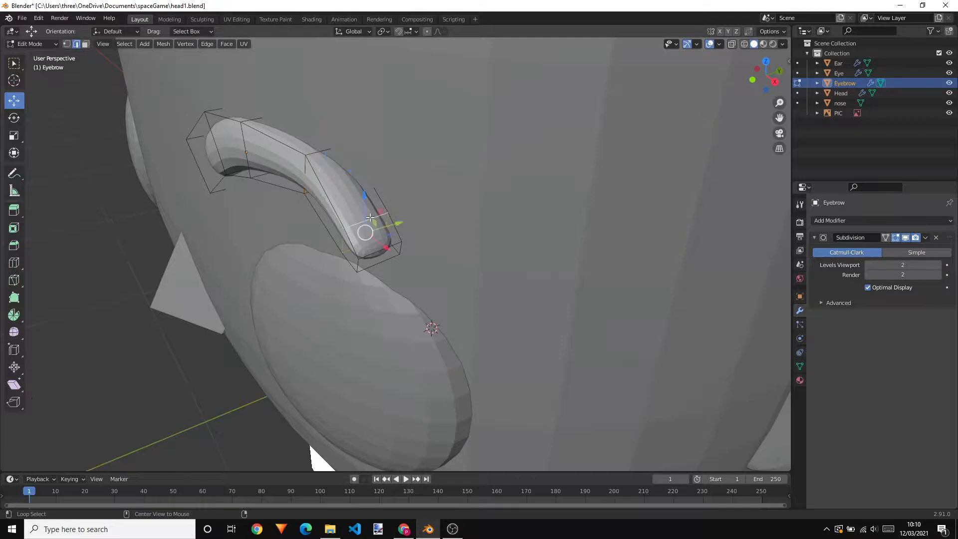
drag(404, 225, 424, 223)
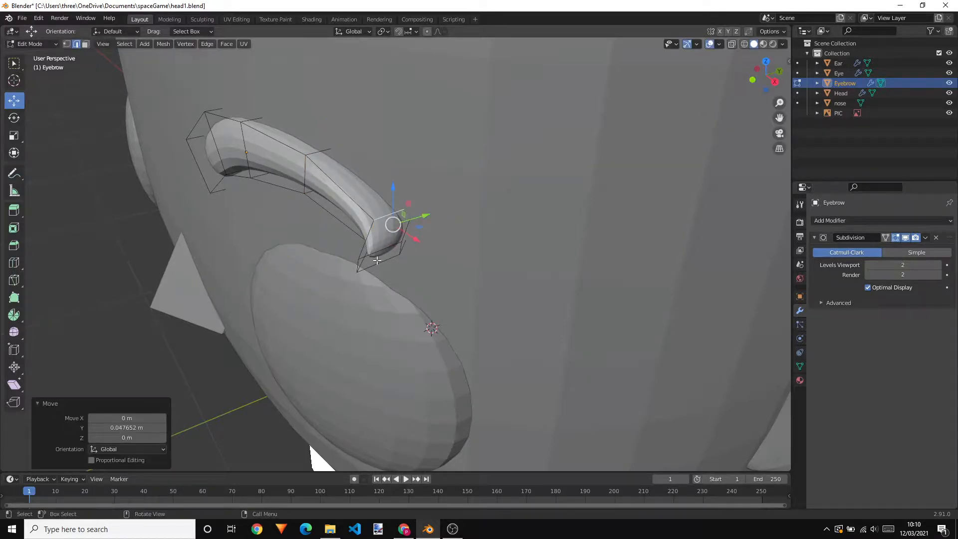
Move the end face at the eyebrow's outer tip about 0.076 m along Y toward the head
key(3)
click(378, 259)
drag(413, 247, 458, 237)
middle_drag(458, 237, 485, 213)
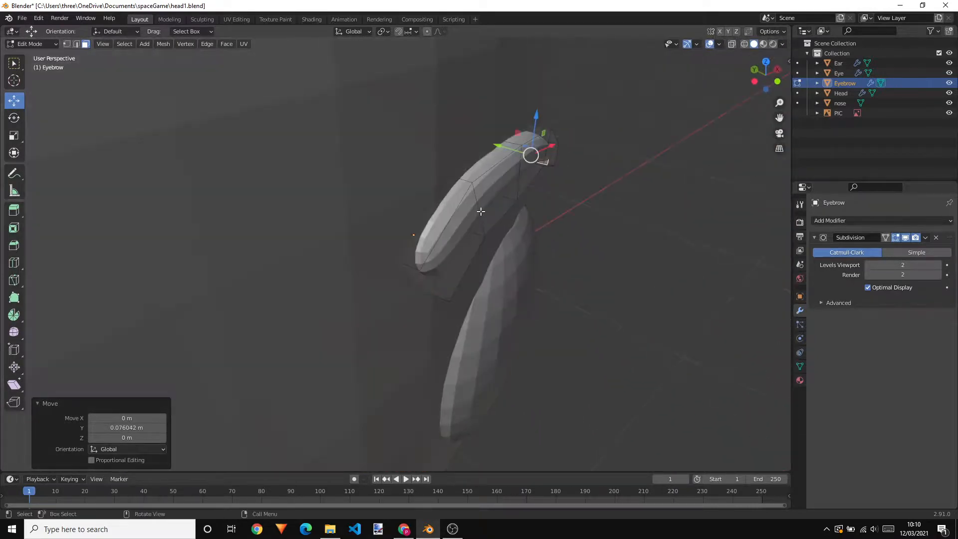
Move the front edge nearest the eyebrow's thick inner end about 0.025 m along negative Y, away from the head
key(2)
click(478, 210)
key(g)
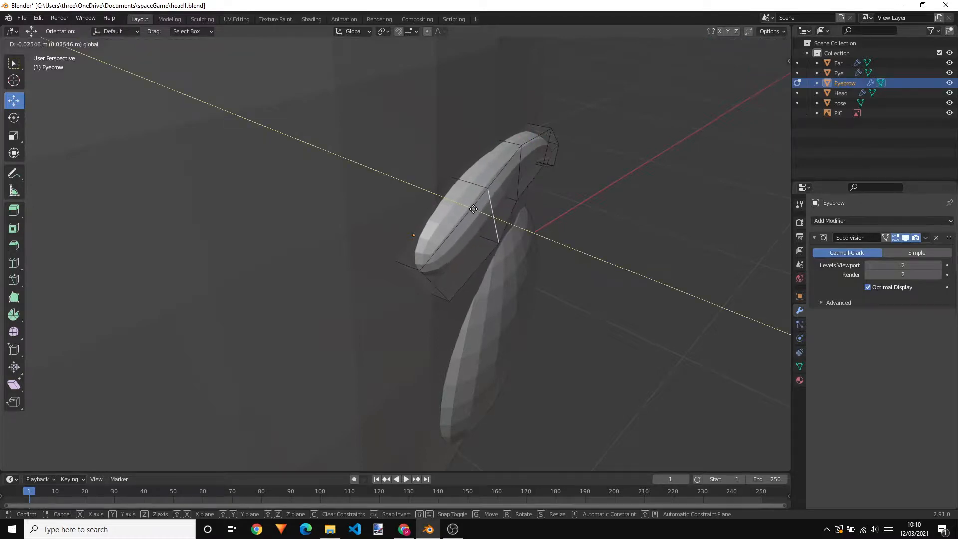
drag(473, 208, 474, 209)
middle_drag(534, 192, 479, 164)
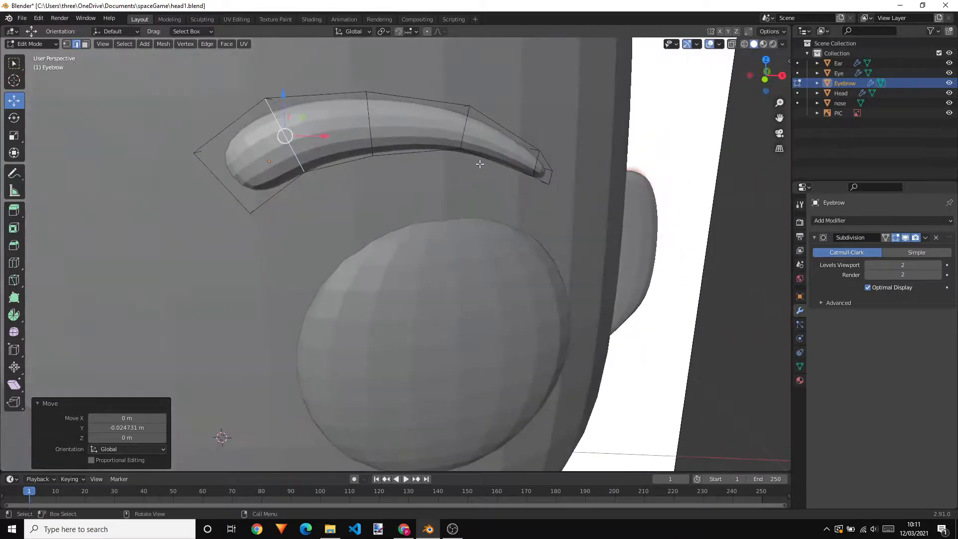
Compare the eyebrow's mesh with the reference image using X-ray display in the front view, and restore the solid display
click(731, 44)
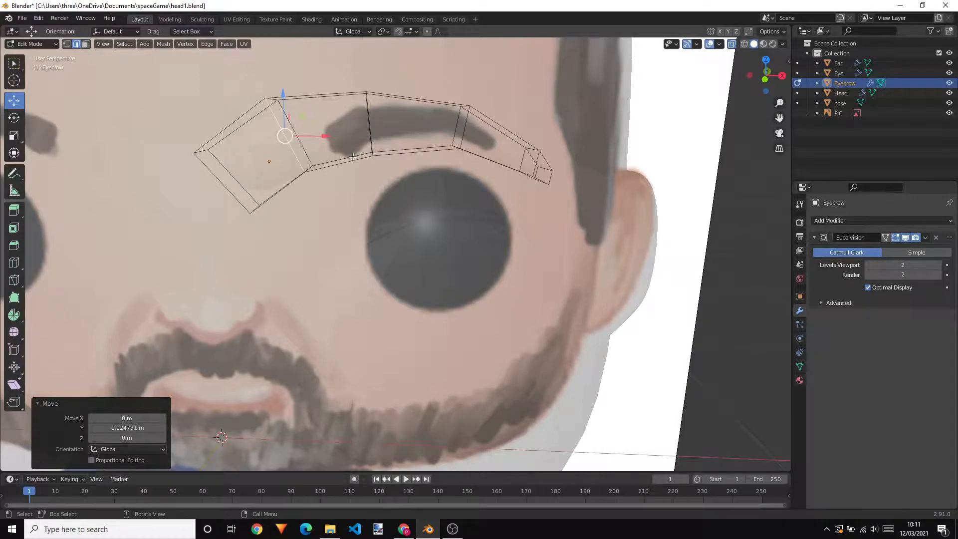
middle_drag(515, 132, 576, 218)
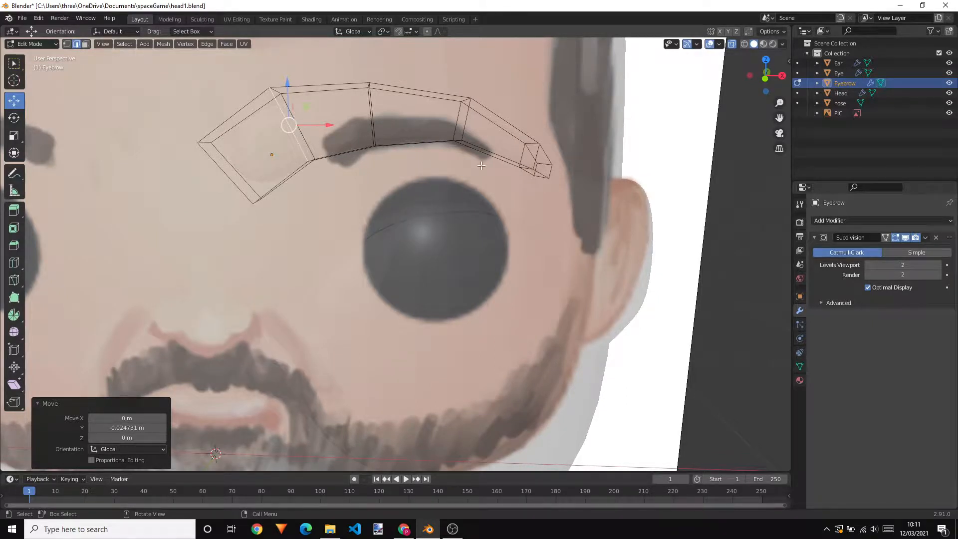
key(KP_1)
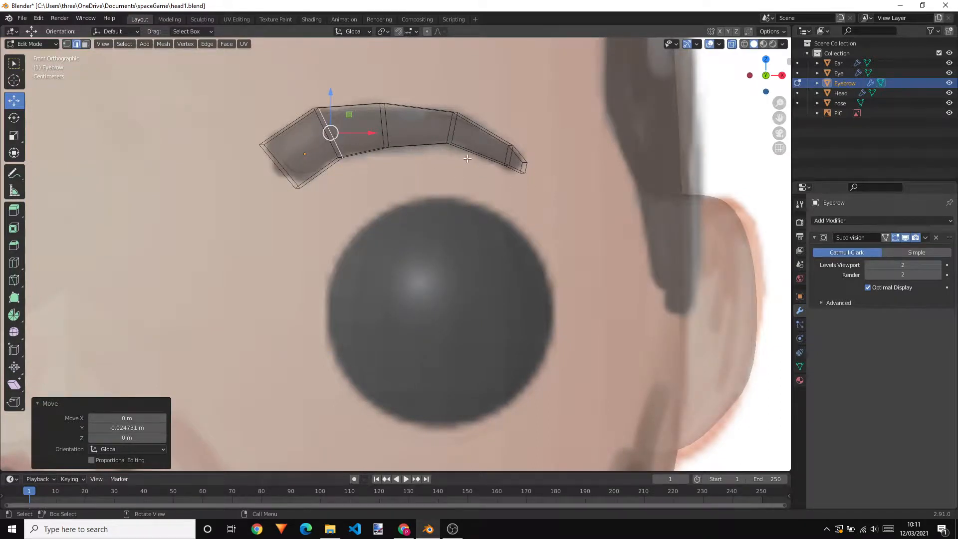
scroll(467, 158, down, 9)
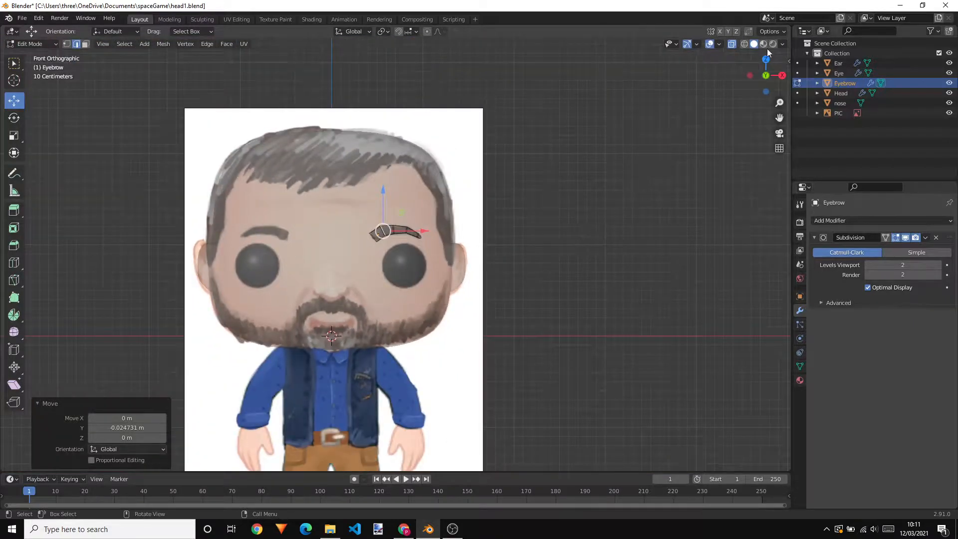
click(731, 44)
Add a Mirror modifier on the X axis to the eyebrow, with Head as the mirror object, and deselect the eyebrow
mouse_move(544, 237)
middle_down()
mouse_move(556, 235)
mouse_move(539, 243)
middle_up()
key(Tab)
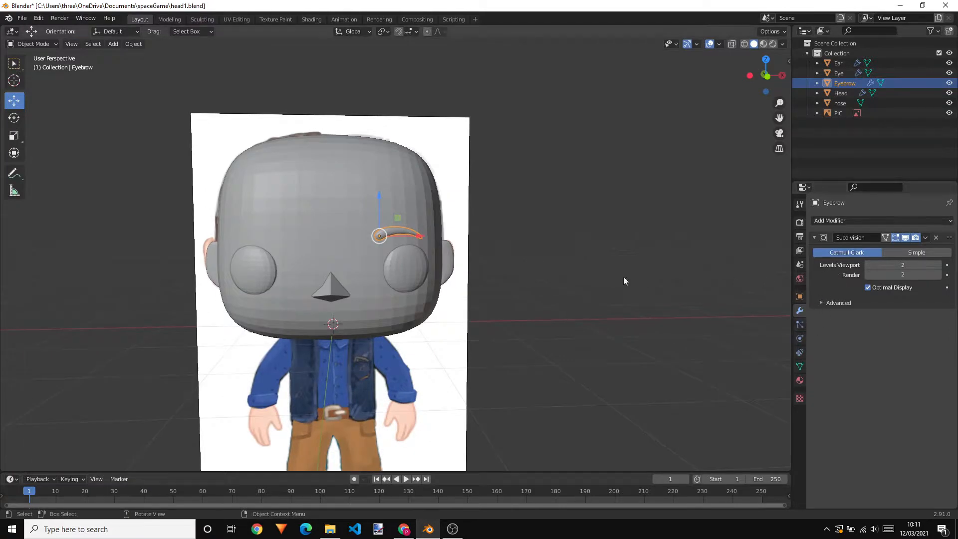
click(820, 220)
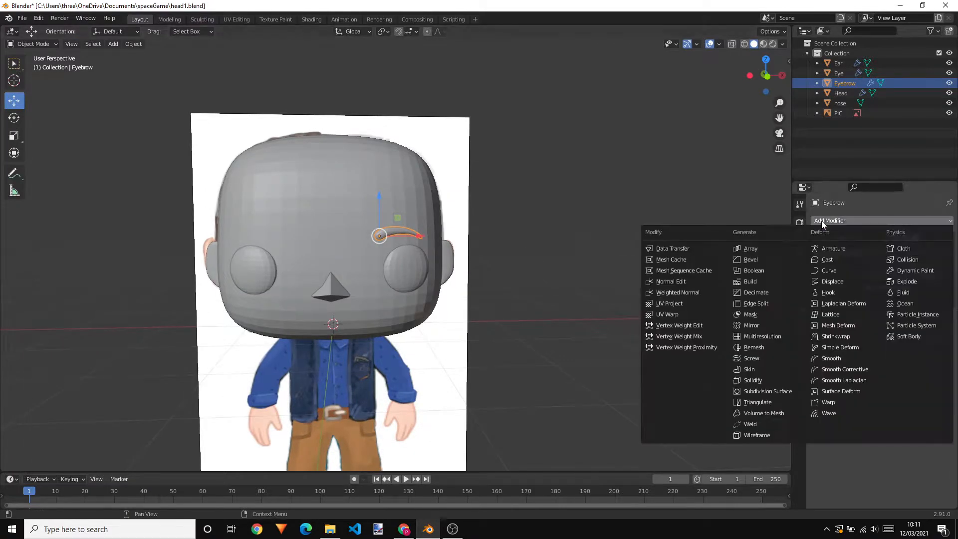
click(765, 325)
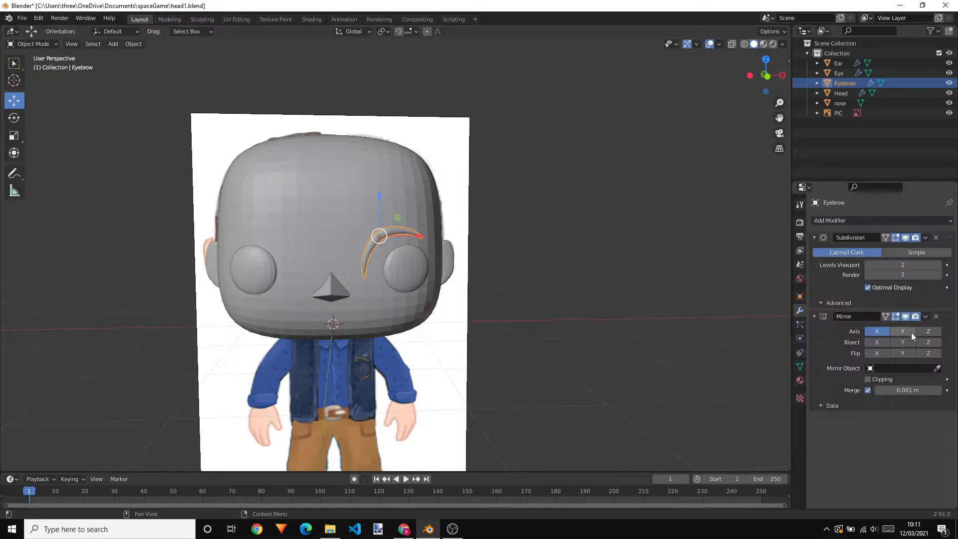
click(936, 368)
click(367, 212)
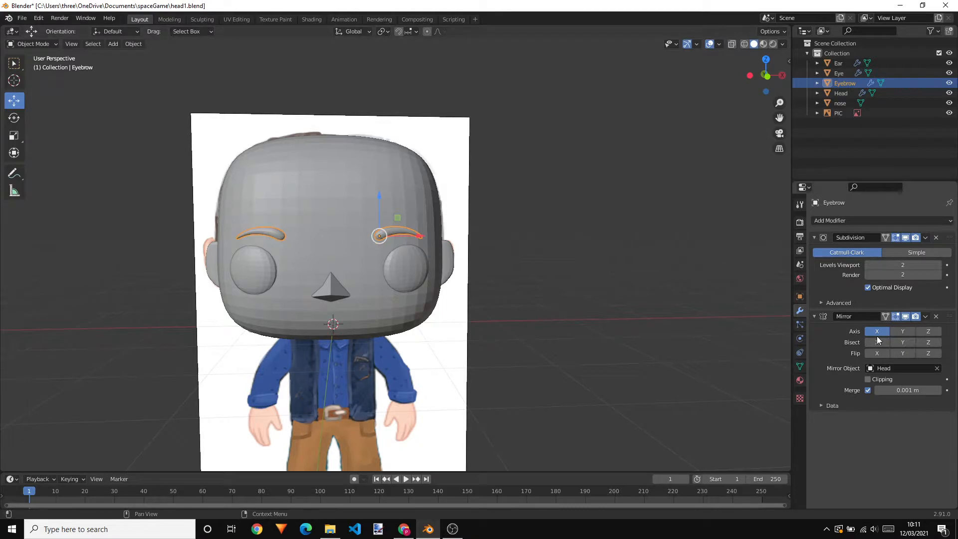
click(659, 332)
Examine how the mirrored eyebrows sit on the head from both sides and from the front
middle_drag(659, 332, 426, 274)
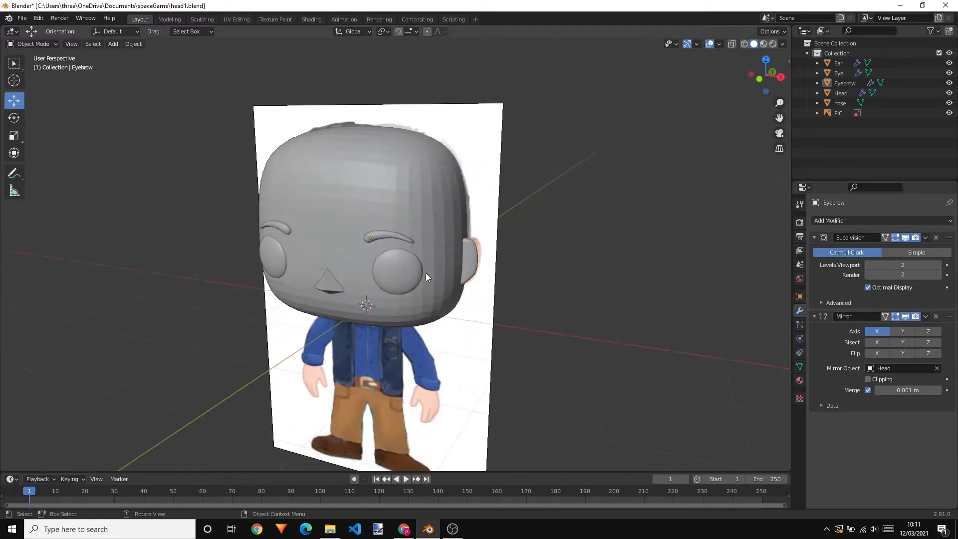
scroll(325, 309, up, 5)
middle_drag(274, 312, 376, 280)
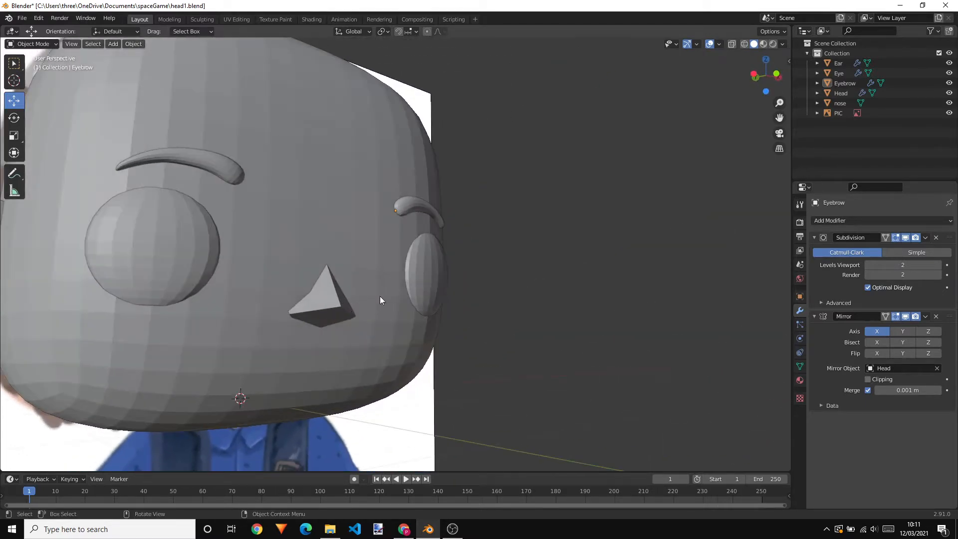
scroll(504, 250, down, 6)
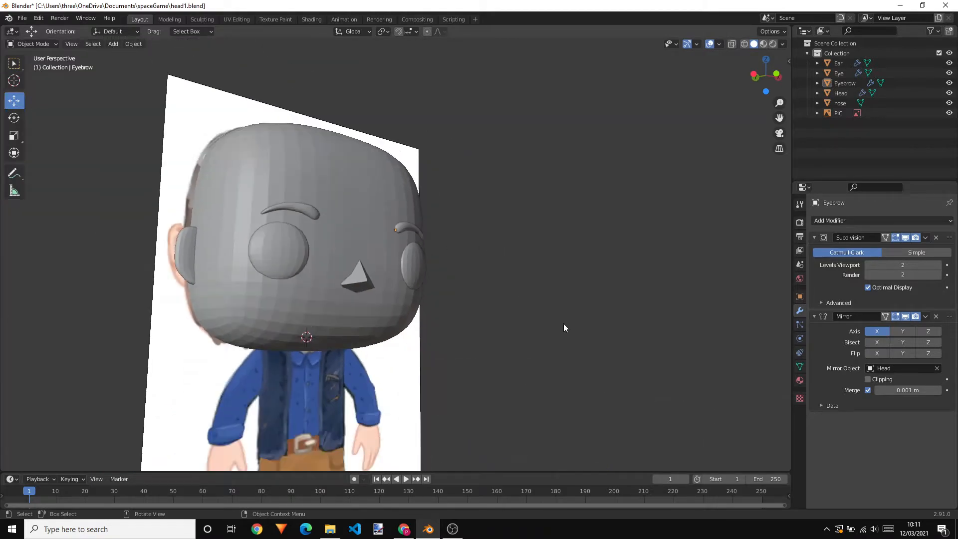
middle_drag(596, 346, 559, 363)
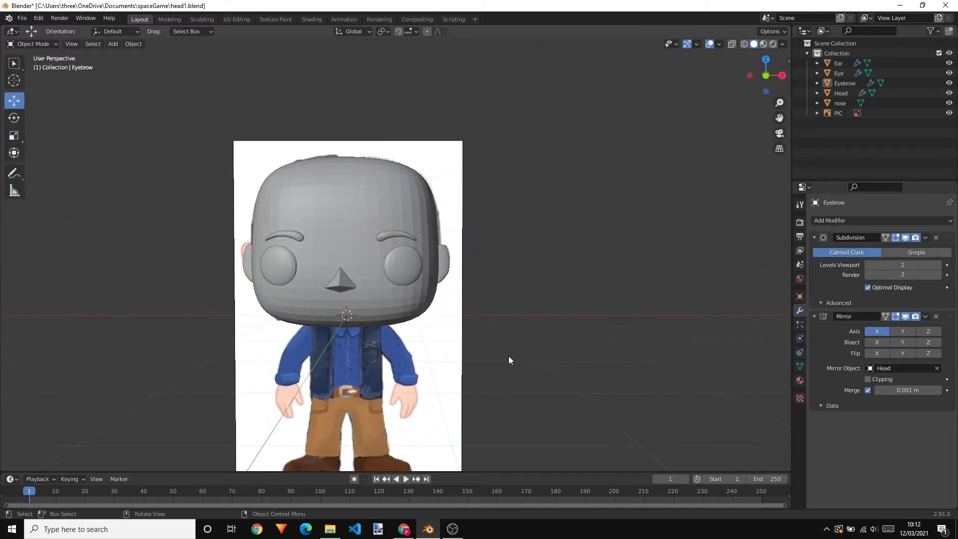
scroll(375, 333, down, 1)
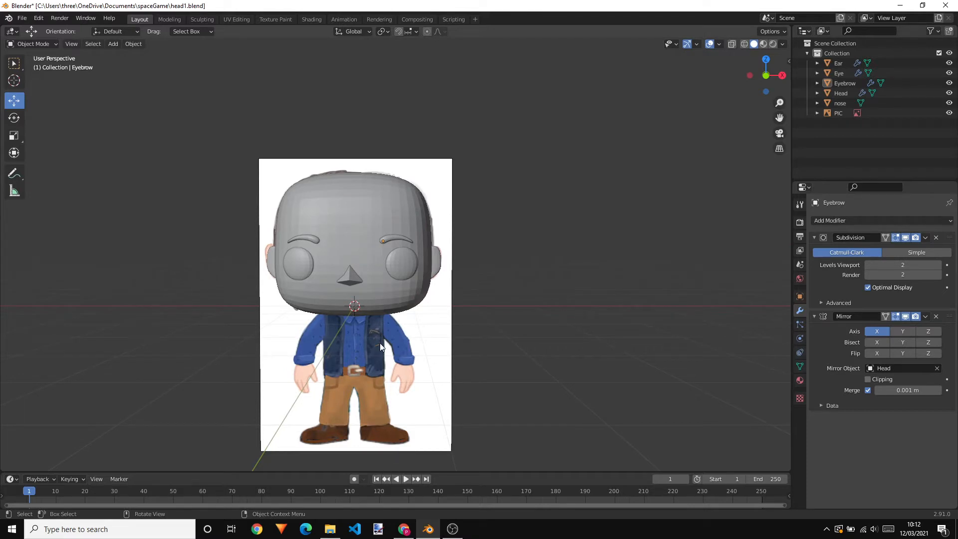
scroll(418, 395, up, 2)
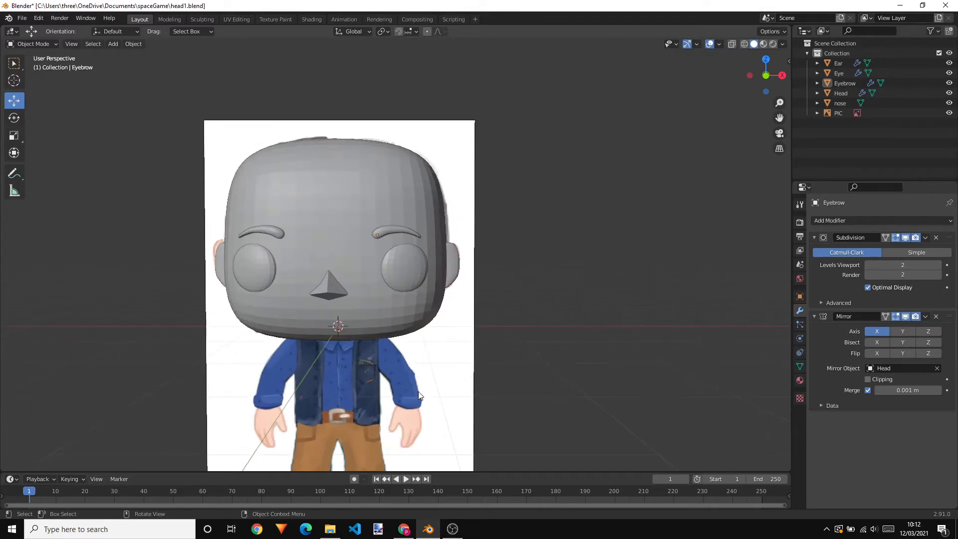